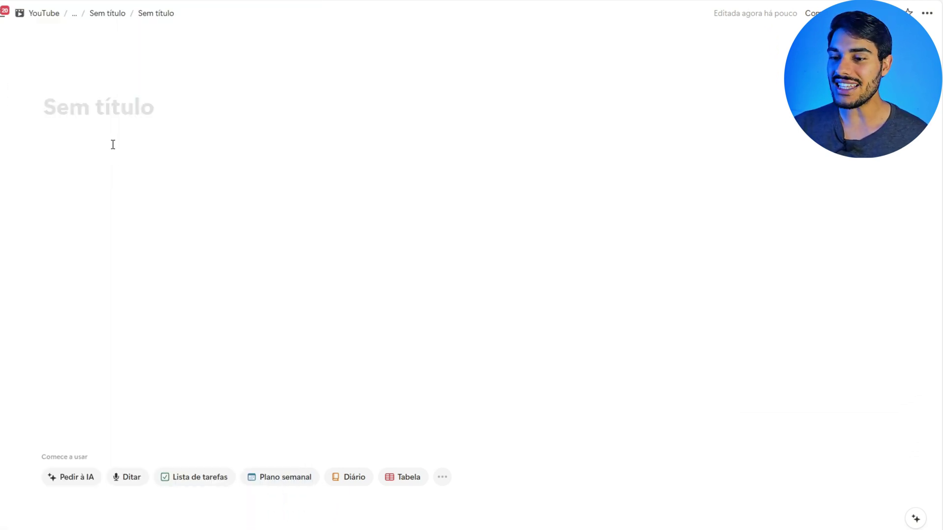
# Step: Insert a new empty database in table view (Visualização em tabela) on the untitled page
pyautogui.click(79, 133)
pyautogui.click(23, 132)
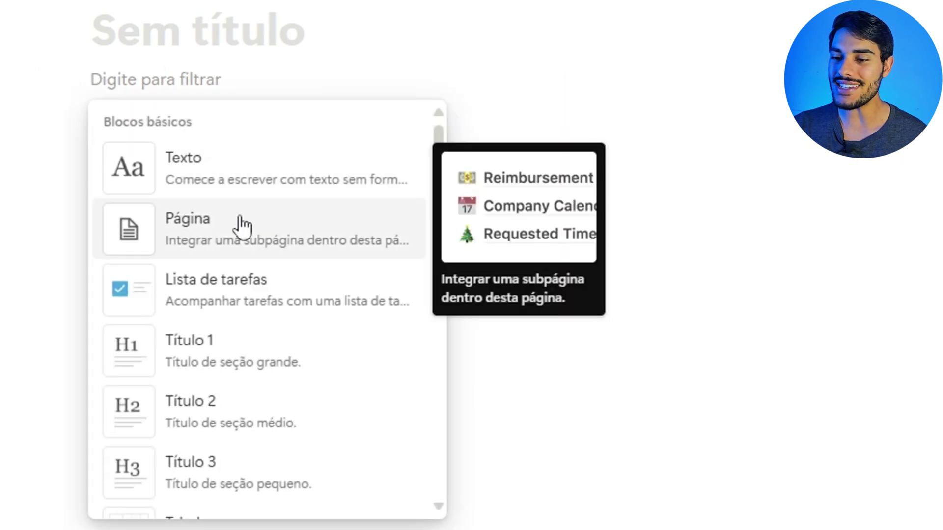
pyautogui.scroll(-20, 242, 227)
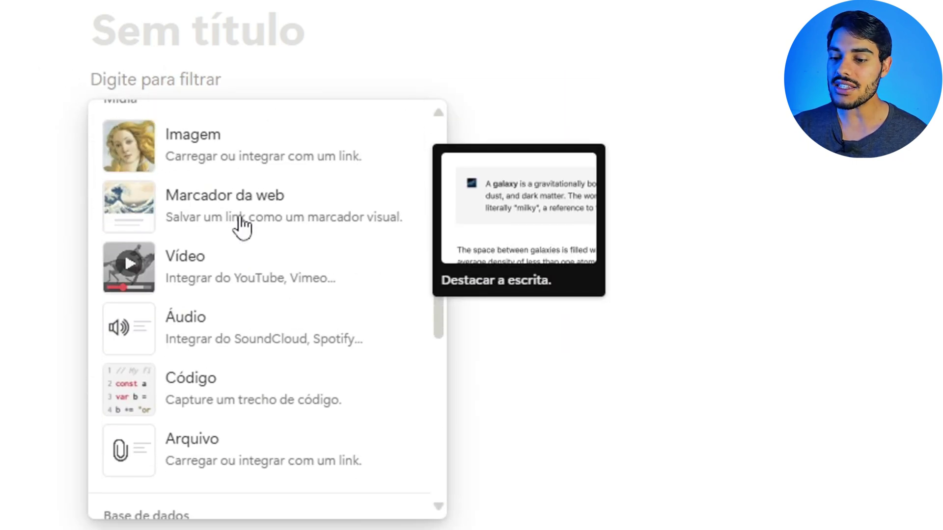
pyautogui.scroll(-3, 243, 227)
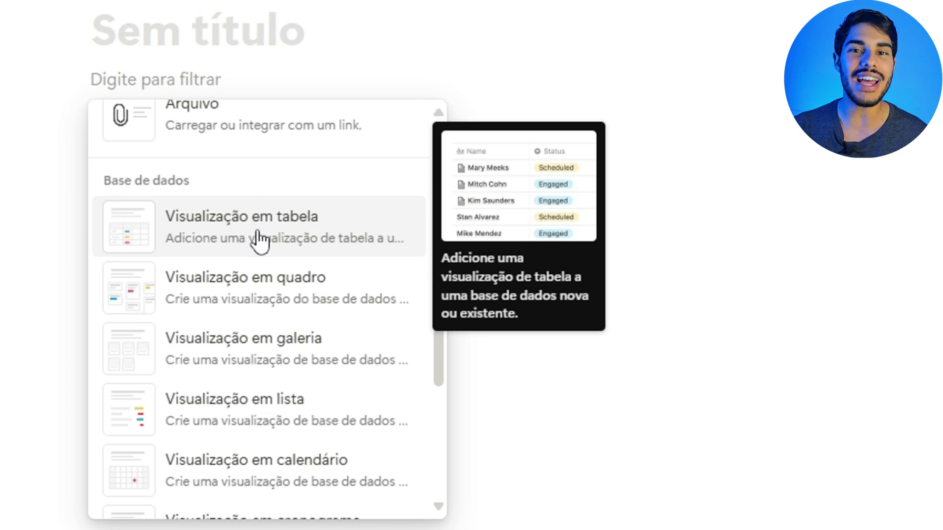
pyautogui.click(259, 240)
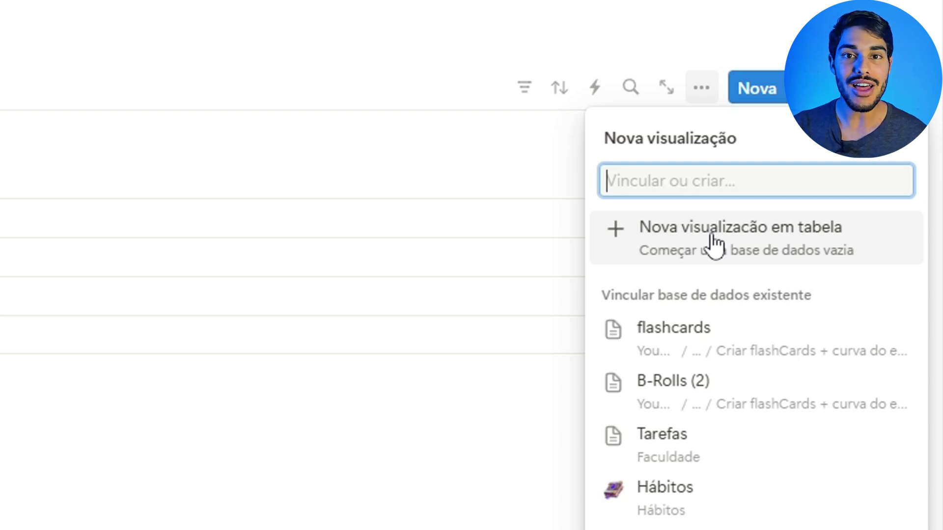
pyautogui.click(713, 238)
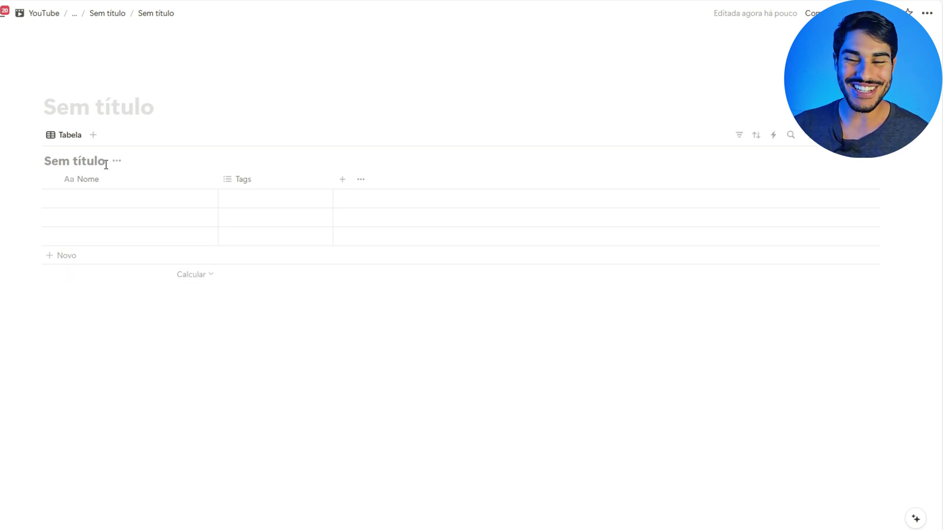
# Step: Title the new database "Flashcards.."
pyautogui.click(87, 162)
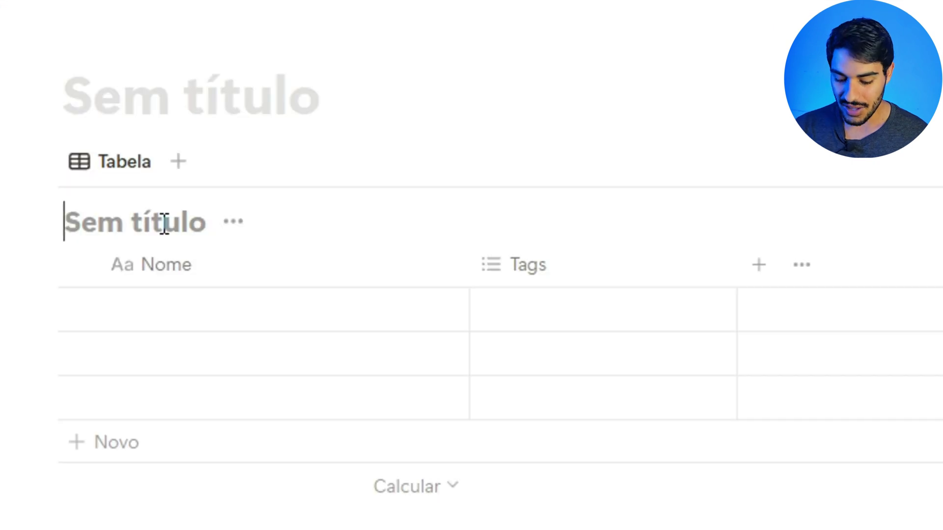
pyautogui.write('Flashcar')
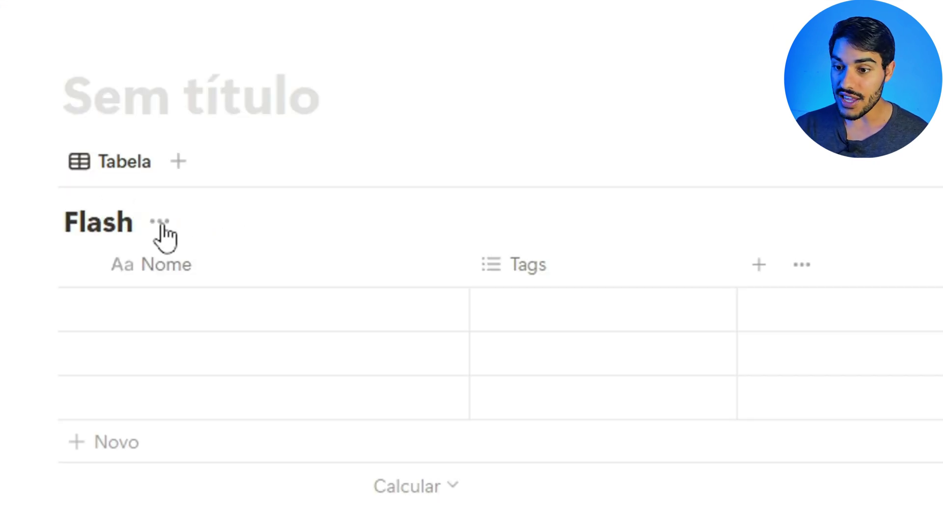
pyautogui.write('ds..')
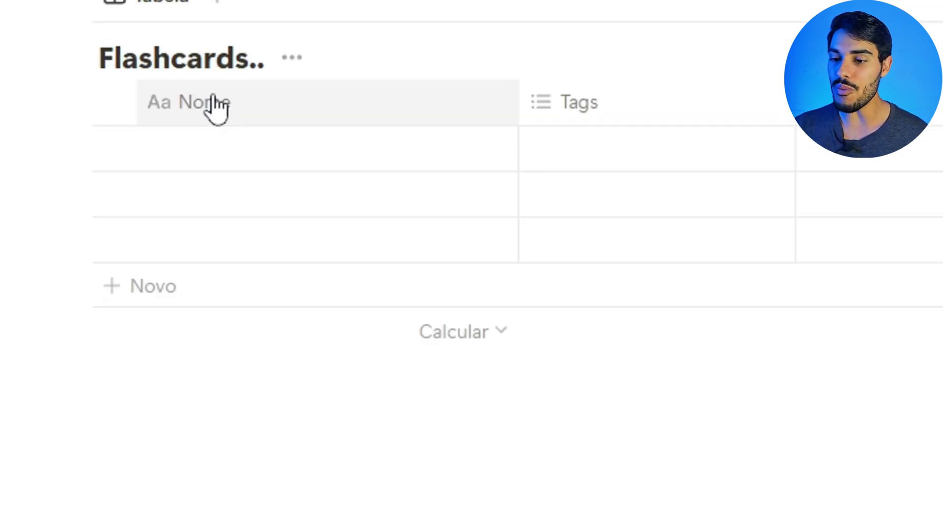
# Step: Rename the Nome column as "Perguntas"
pyautogui.click(237, 106)
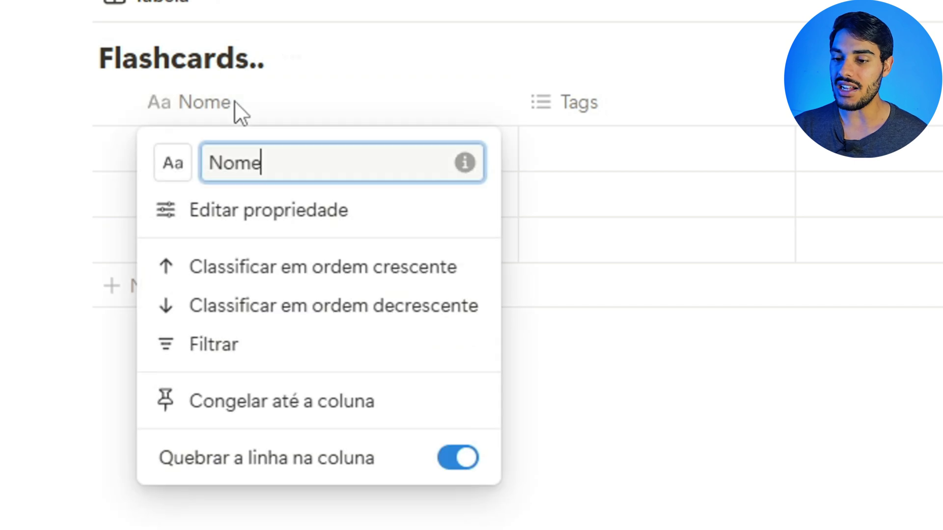
pyautogui.doubleClick(263, 157)
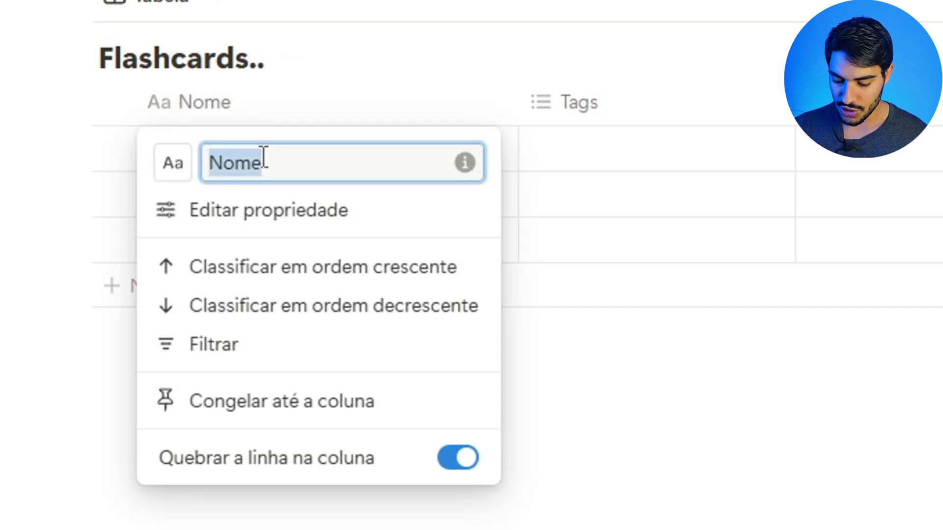
pyautogui.write('Perguntas')
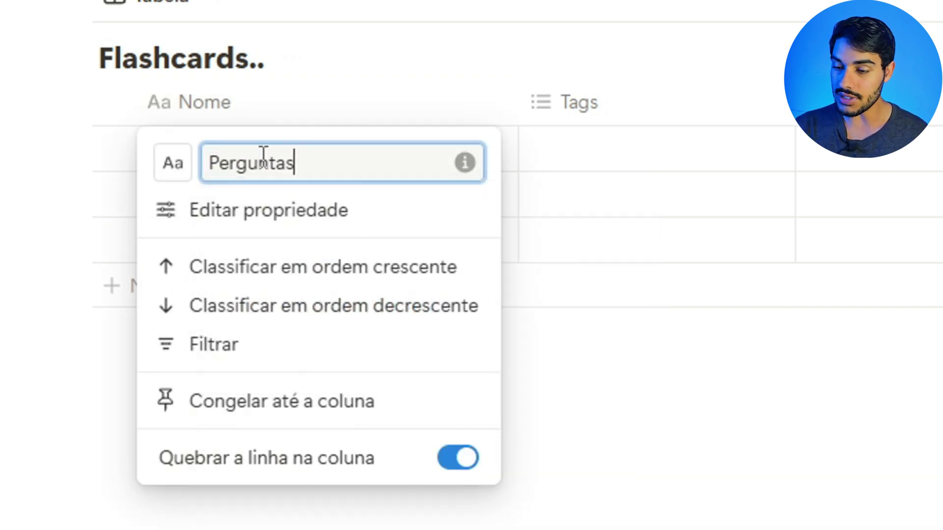
pyautogui.click(649, 399)
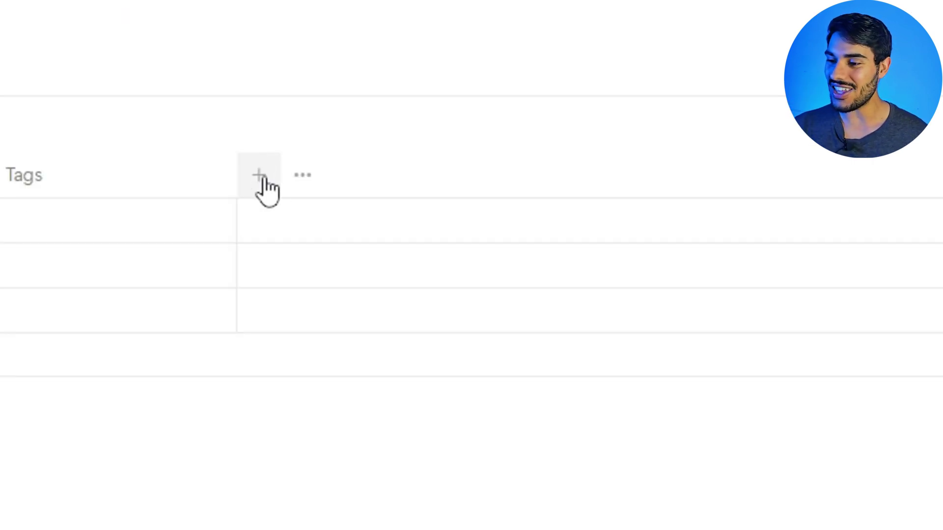
# Step: Add a Data property to the table, with the time format 24 horas and the date format Dia/Mês/Ano
pyautogui.click(264, 177)
pyautogui.scroll(-1, 823, 388)
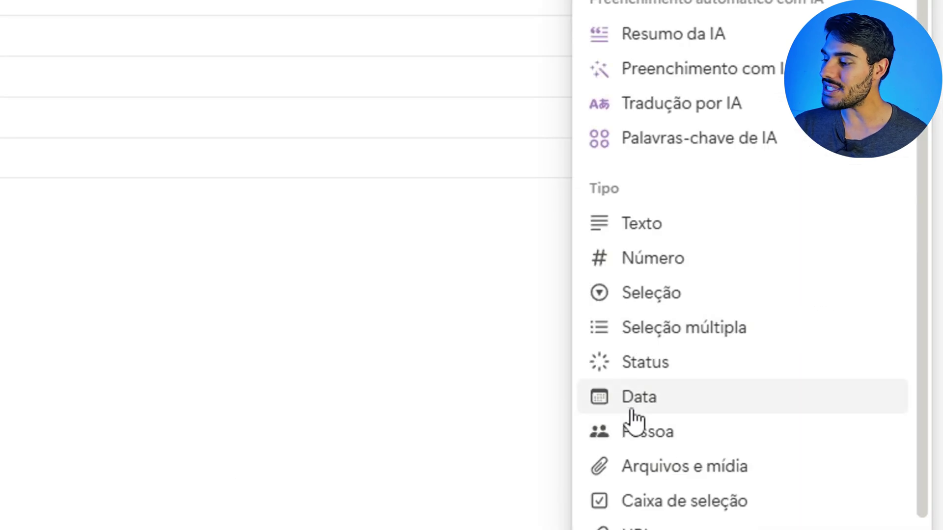
pyautogui.click(632, 412)
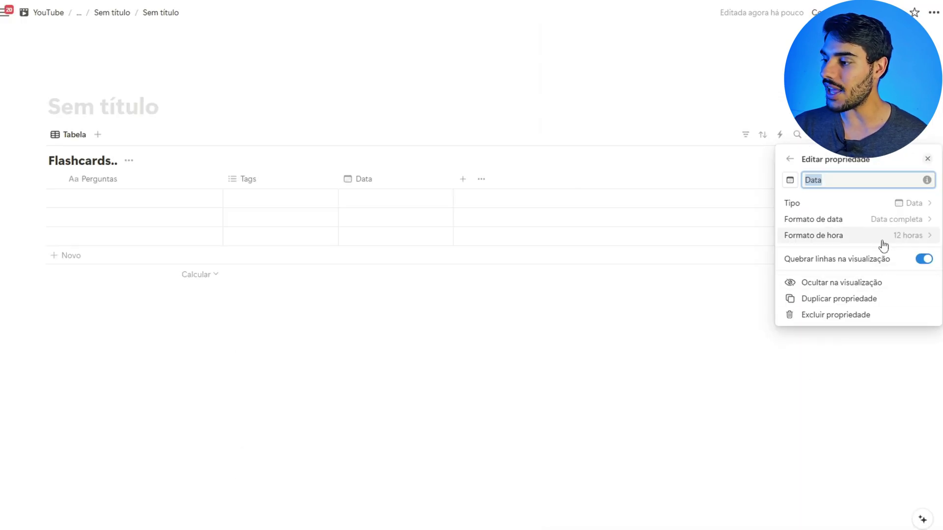
pyautogui.click(879, 245)
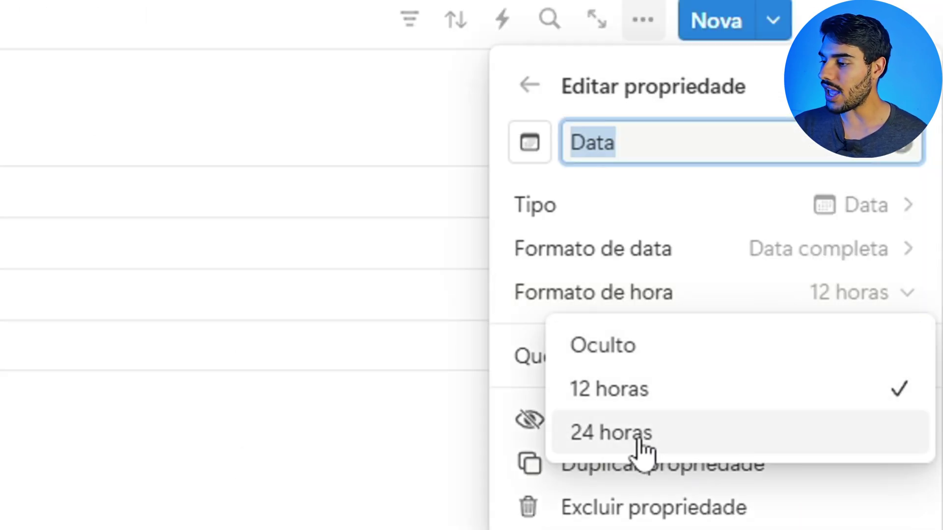
pyautogui.click(832, 291)
pyautogui.click(772, 251)
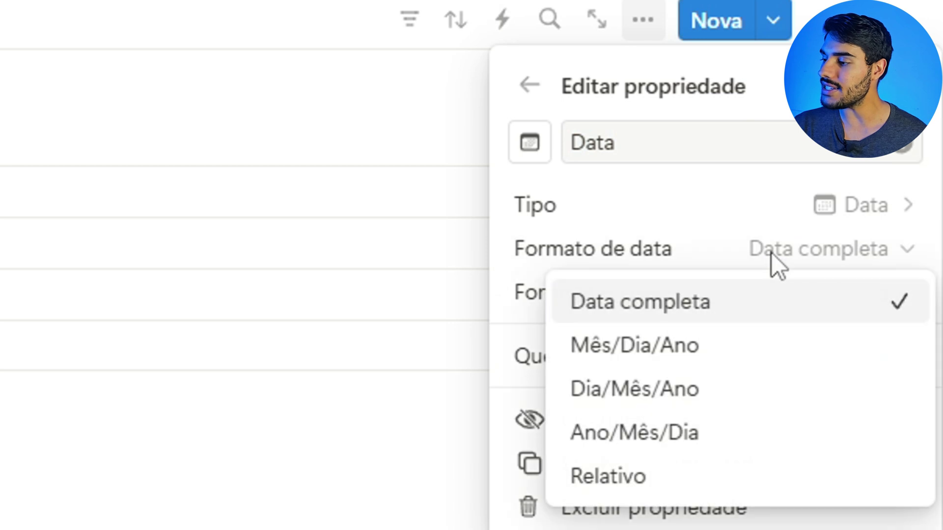
pyautogui.click(699, 389)
pyautogui.press('Escape')
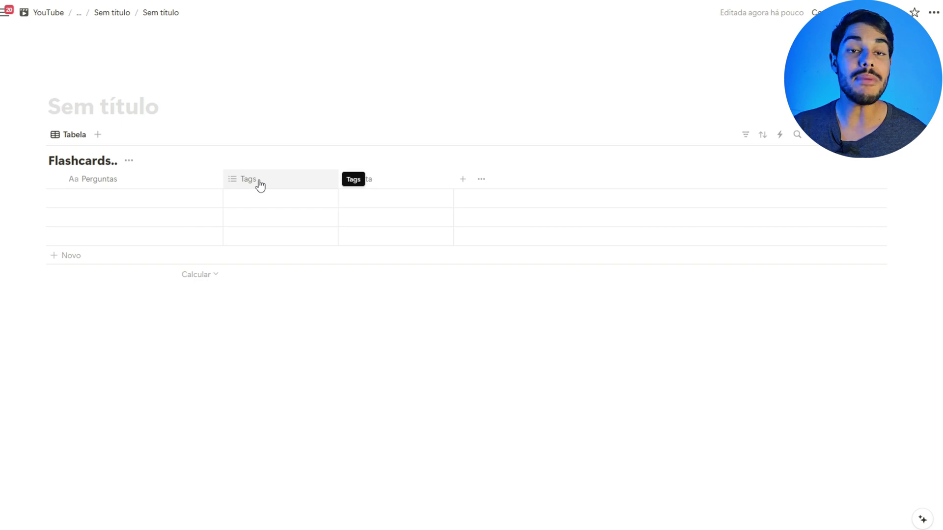
# Step: Delete the Tags property from the Flashcards database
pyautogui.click(261, 184)
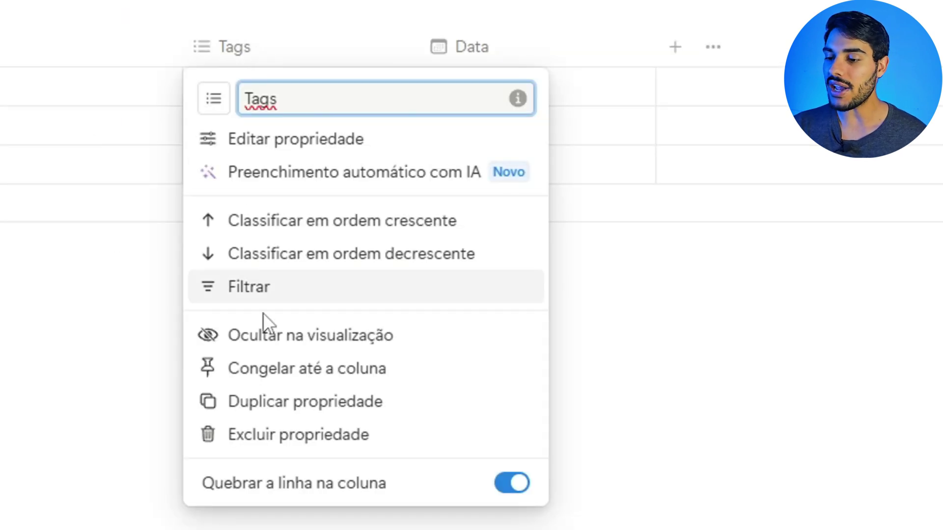
pyautogui.click(285, 432)
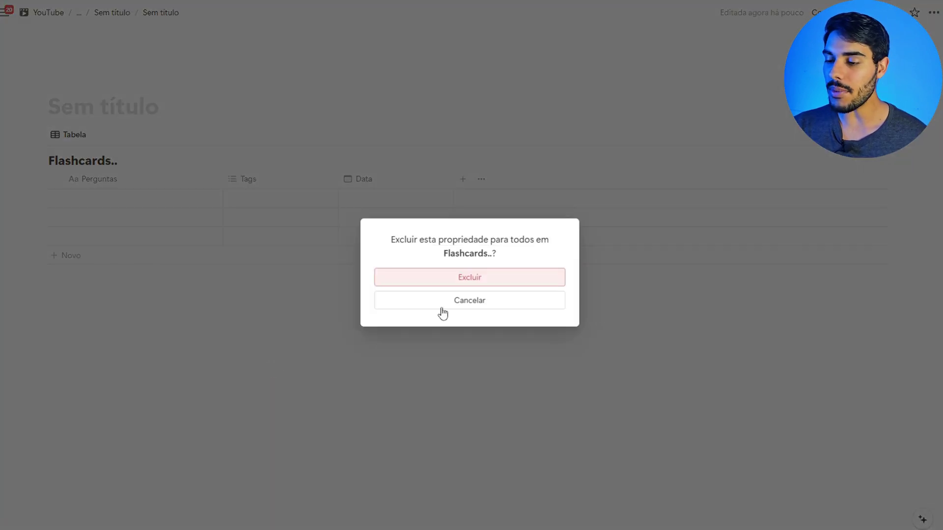
pyautogui.click(479, 278)
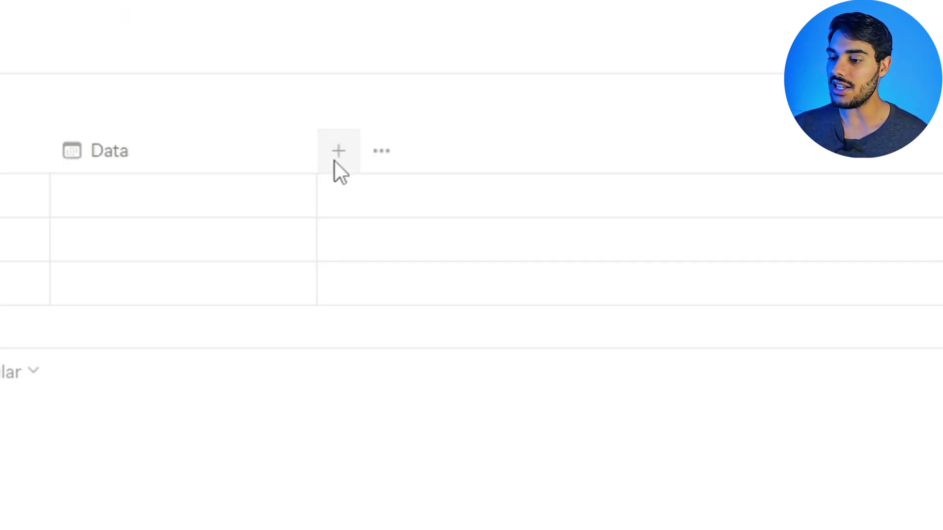
# Step: Add a text property named "Resposta" after the Data column
pyautogui.click(334, 161)
pyautogui.click(813, 371)
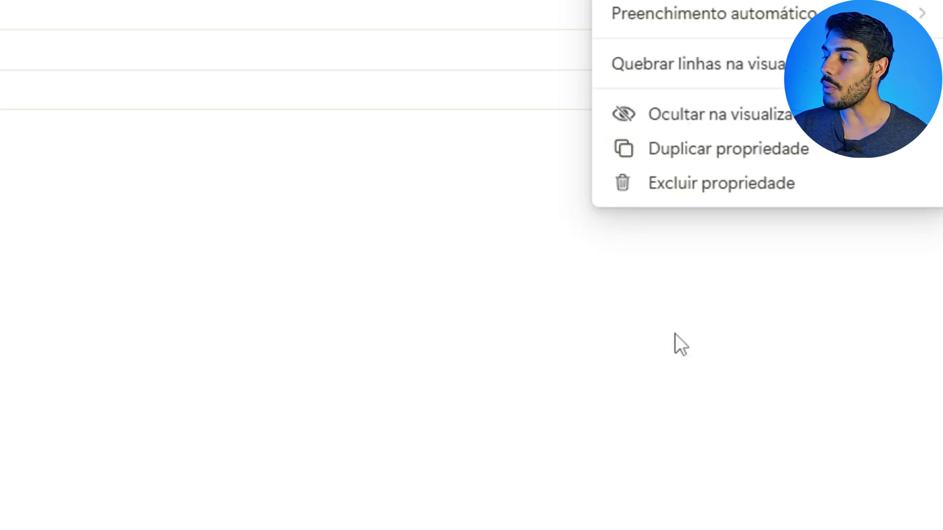
pyautogui.write('Res')
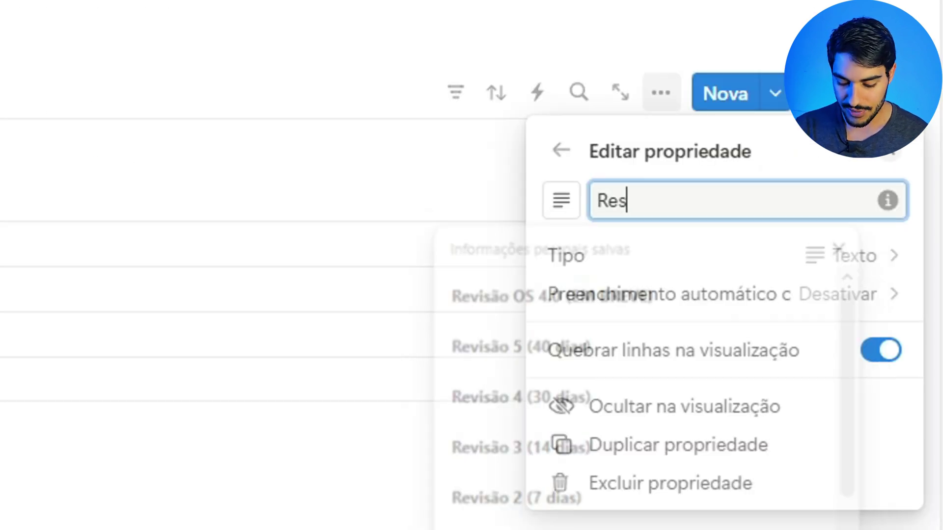
pyautogui.write('posta')
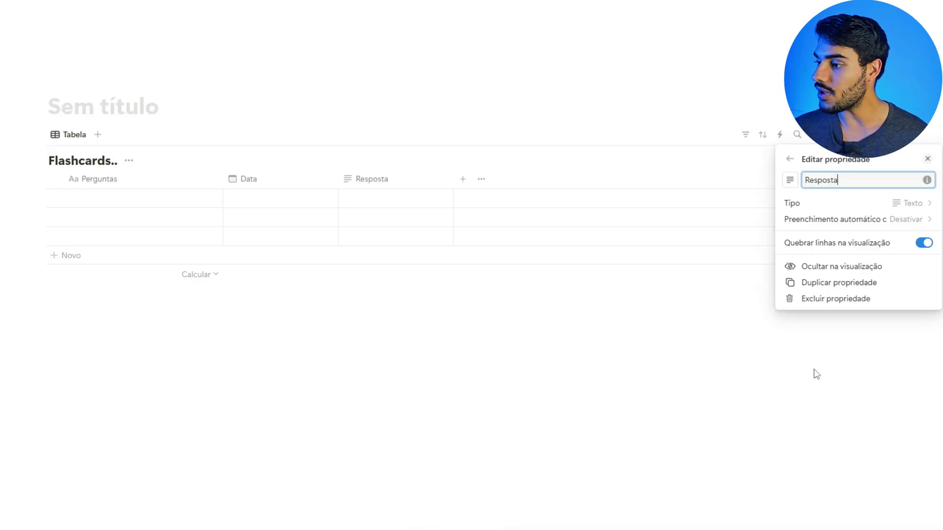
pyautogui.click(482, 269)
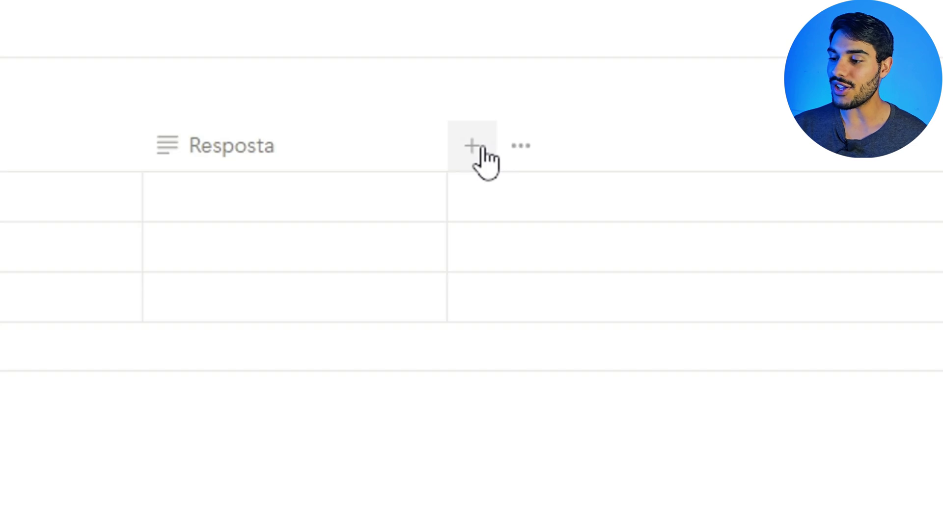
# Step: Add a text property named "Gabarito" after the Resposta column
pyautogui.click(482, 150)
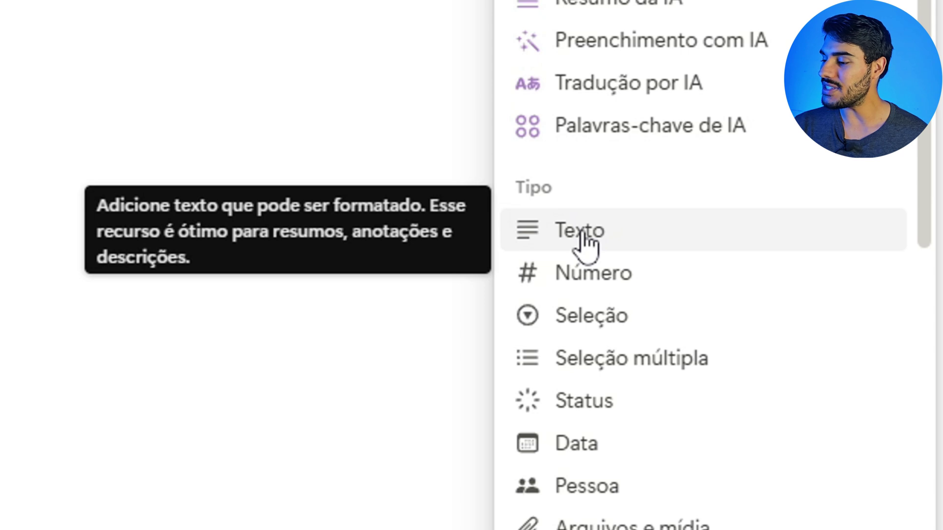
pyautogui.click(583, 236)
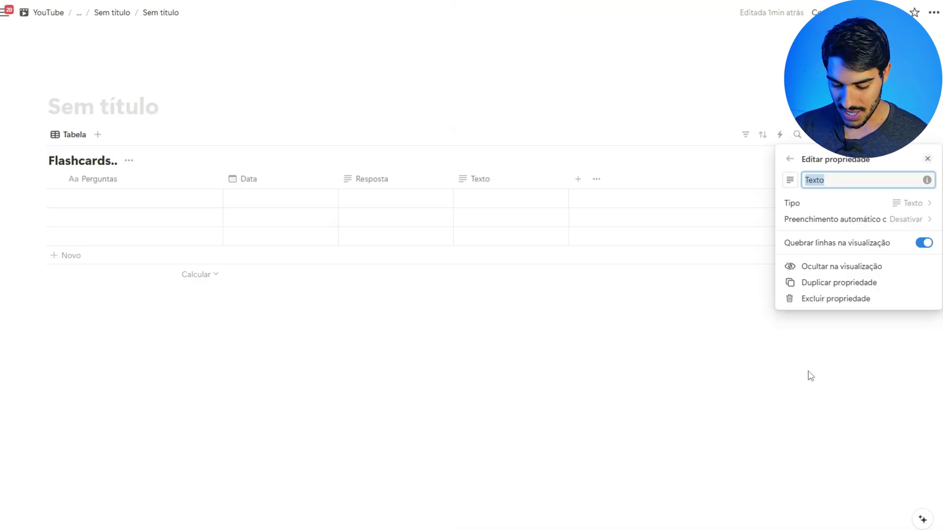
pyautogui.write('Gabarito')
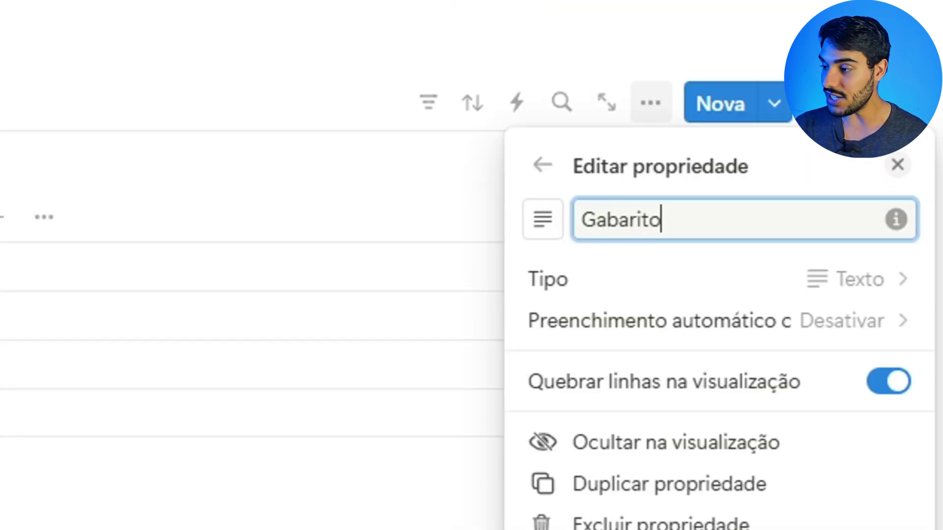
pyautogui.press('Escape')
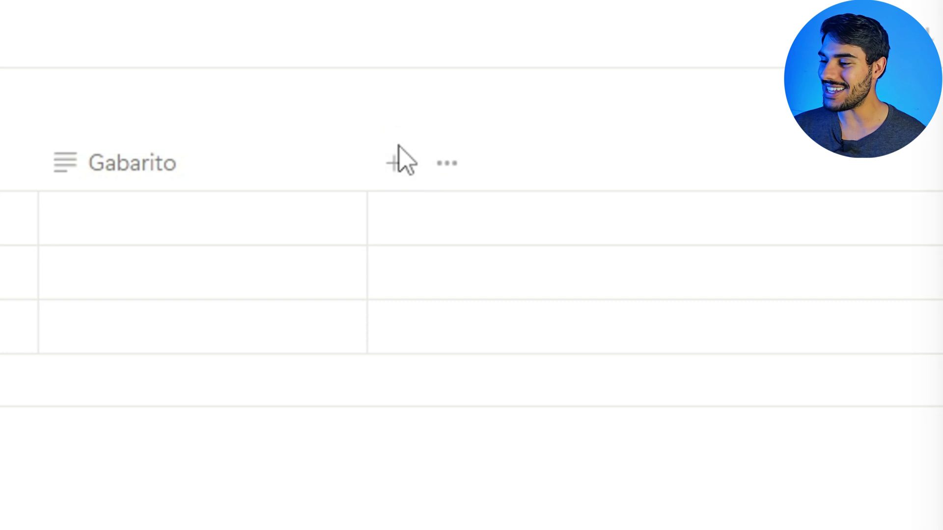
# Step: Add a formula (Fórmula) property after the Gabarito column
pyautogui.click(399, 150)
pyautogui.scroll(-2, 821, 322)
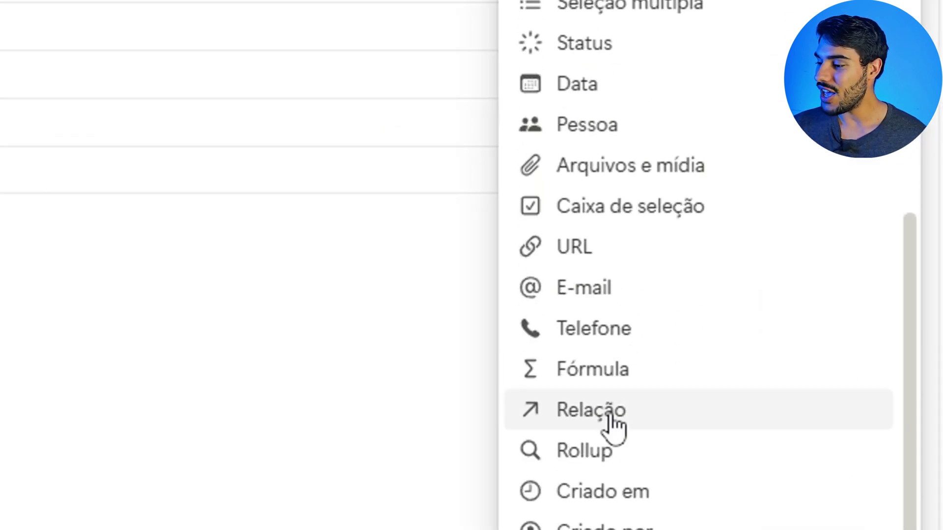
pyautogui.click(609, 386)
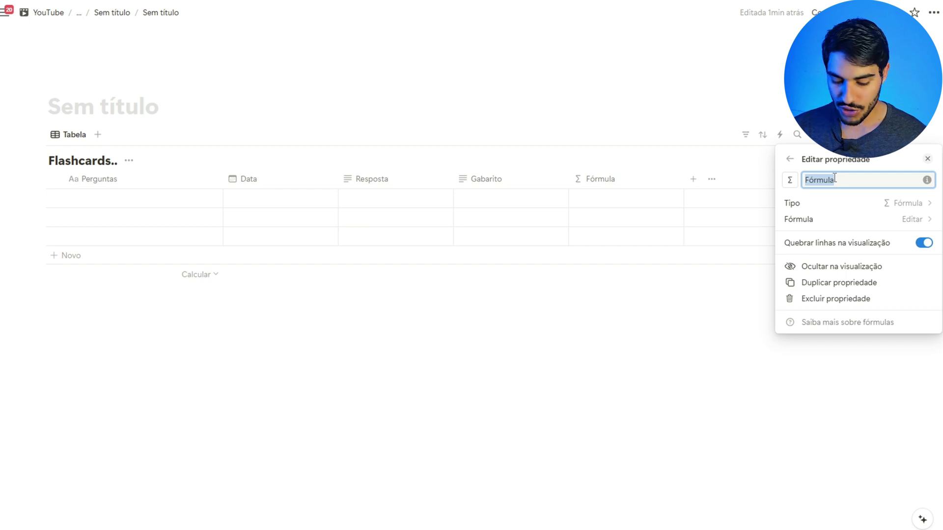
pyautogui.write('Revelar')
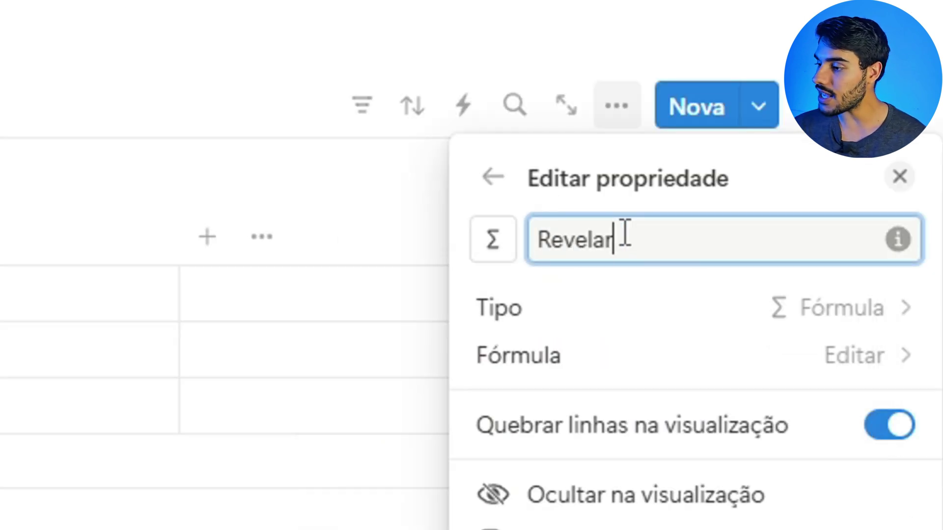
pyautogui.press('BackSpace')
pyautogui.press('BackSpace')
pyautogui.press('BackSpace')
pyautogui.press('BackSpace')
pyautogui.press('BackSpace')
pyautogui.press('BackSpace')
pyautogui.press('BackSpace')
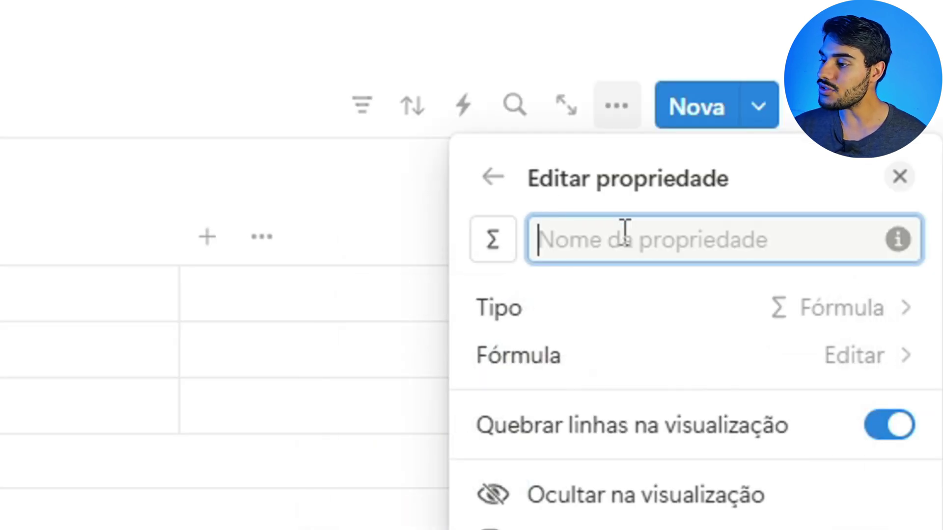
# Step: Name the formula property "Resulta" and start its formula with an if condition testing Resposta == Gabarito
pyautogui.write('Resulta')
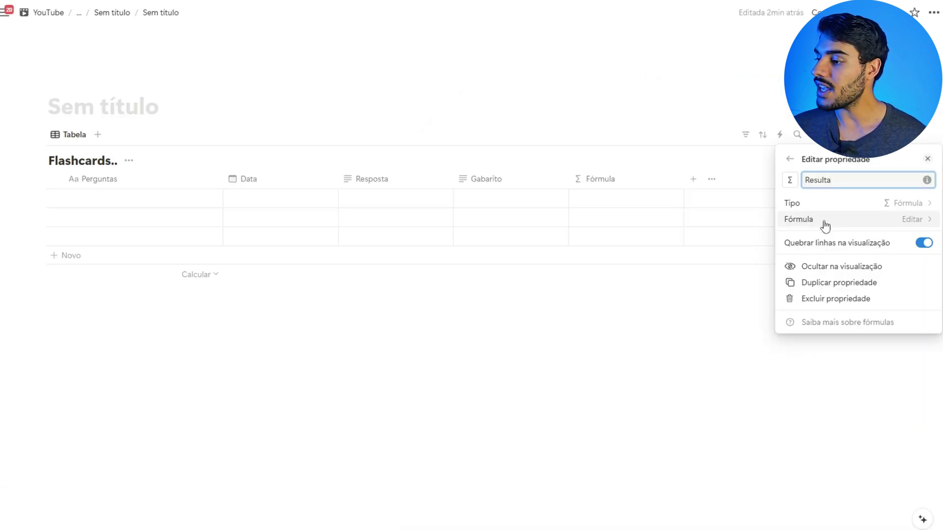
pyautogui.click(825, 225)
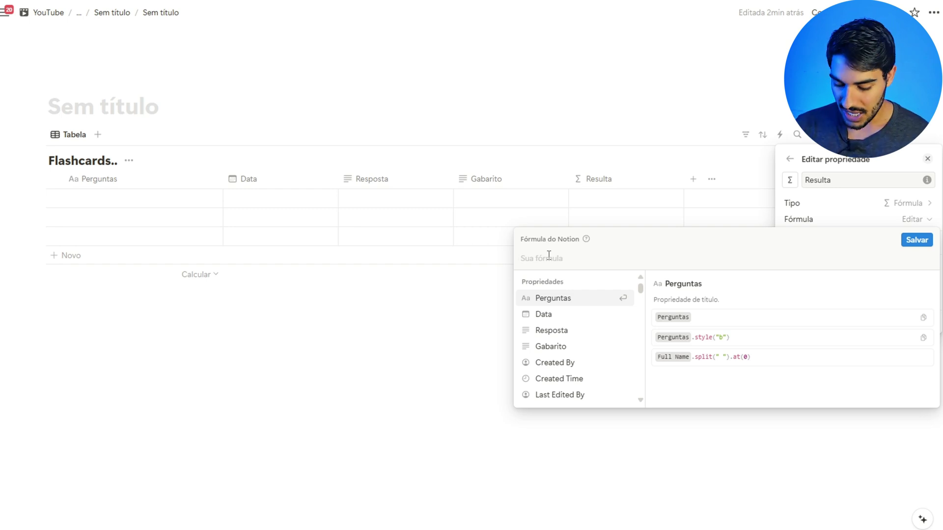
pyautogui.write('ig')
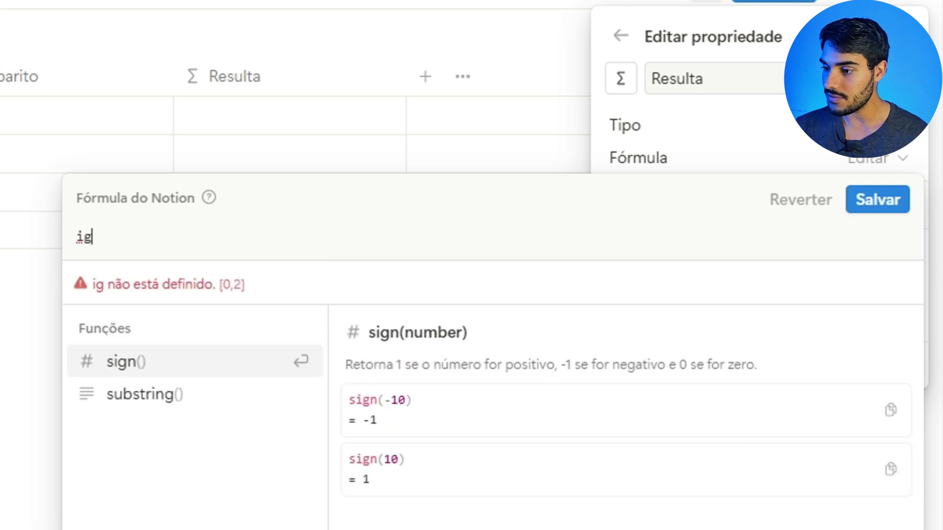
pyautogui.press('BackSpace')
pyautogui.write('f')
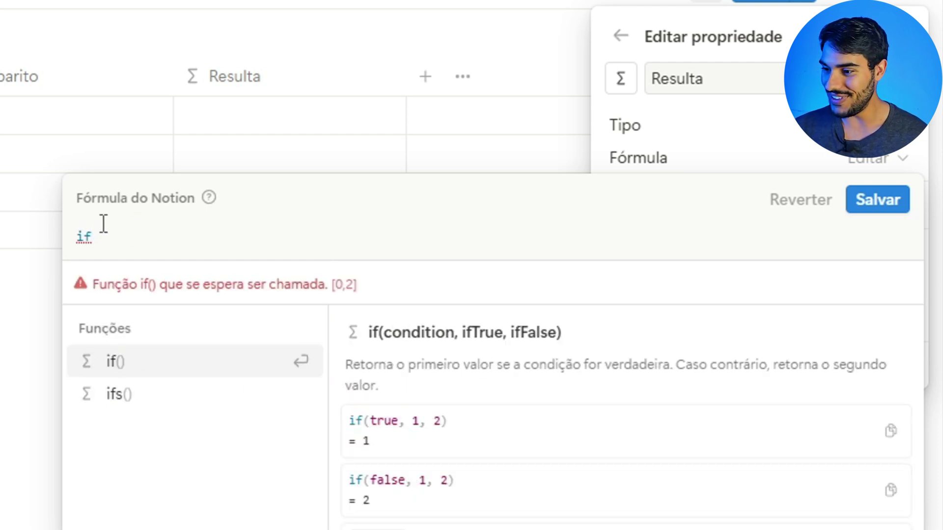
pyautogui.write('(')
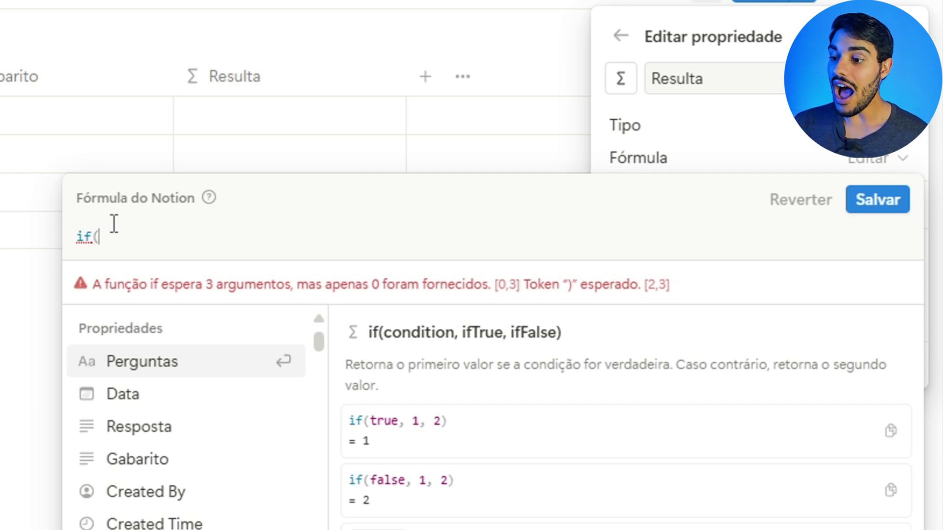
pyautogui.click(137, 426)
pyautogui.write('==')
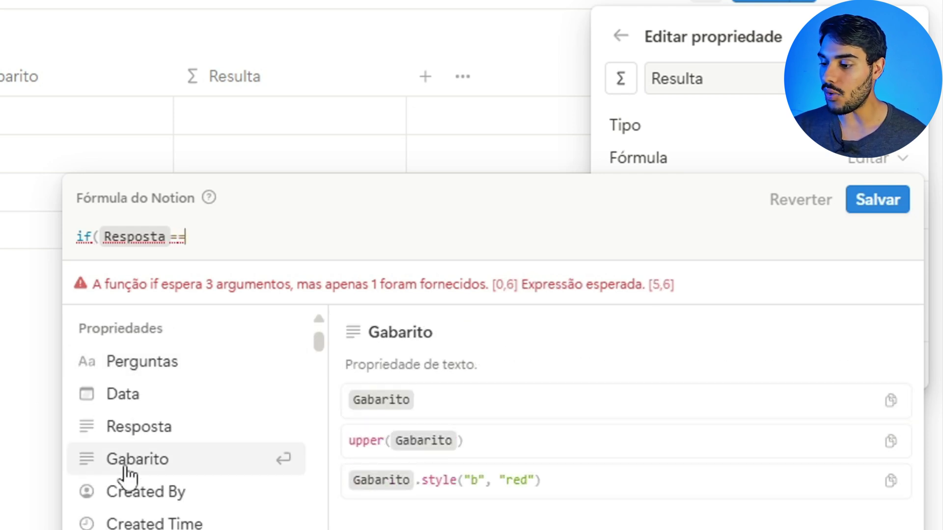
pyautogui.click(126, 469)
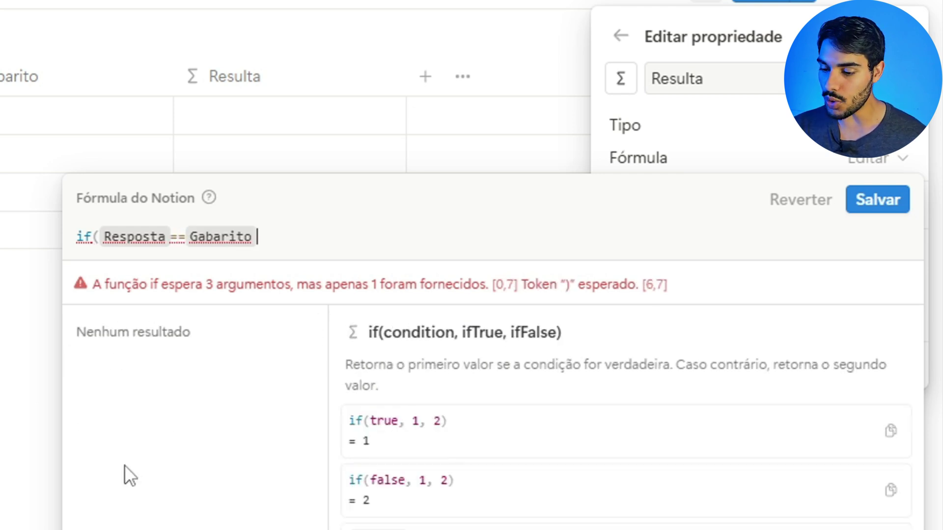
# Step: Complete the if formula with "Parabéns" as the true result and "Errou" as the false result, and save it
pyautogui.write(',')
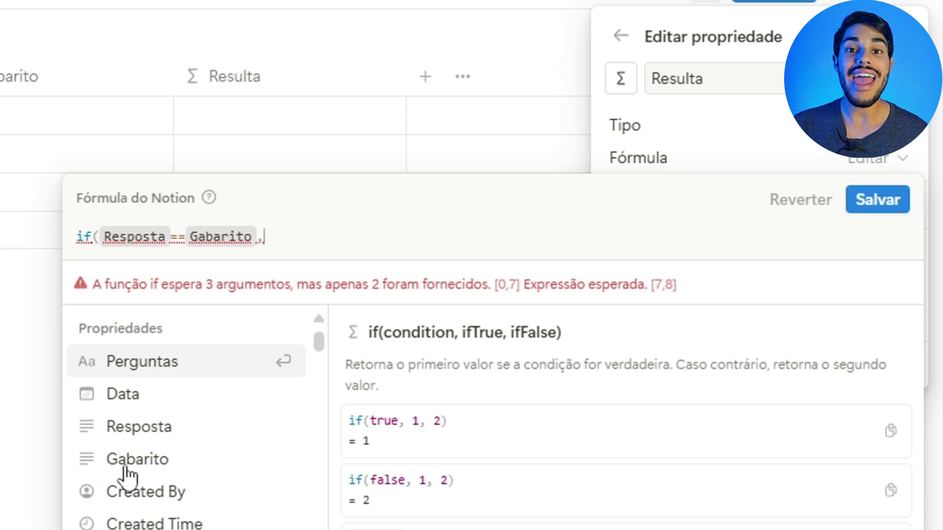
pyautogui.write('"Parab')
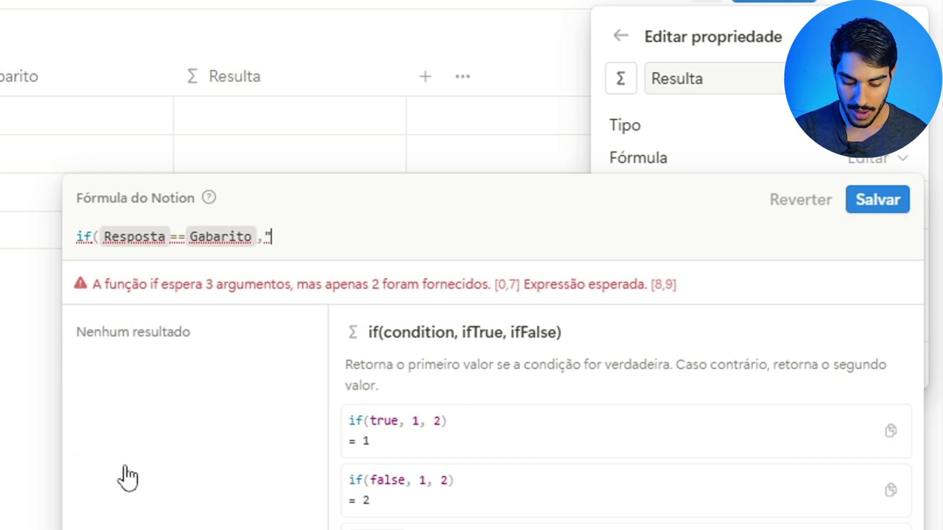
pyautogui.write('éns"')
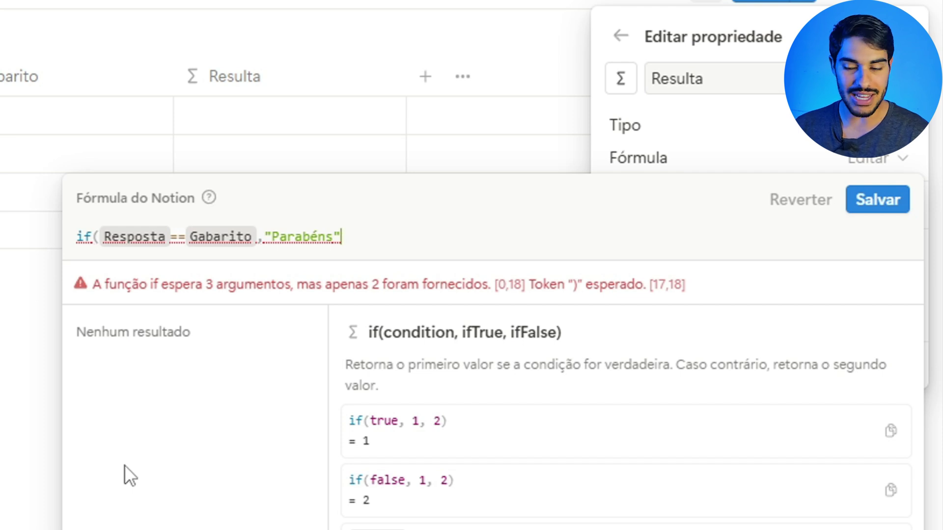
pyautogui.write(',"')
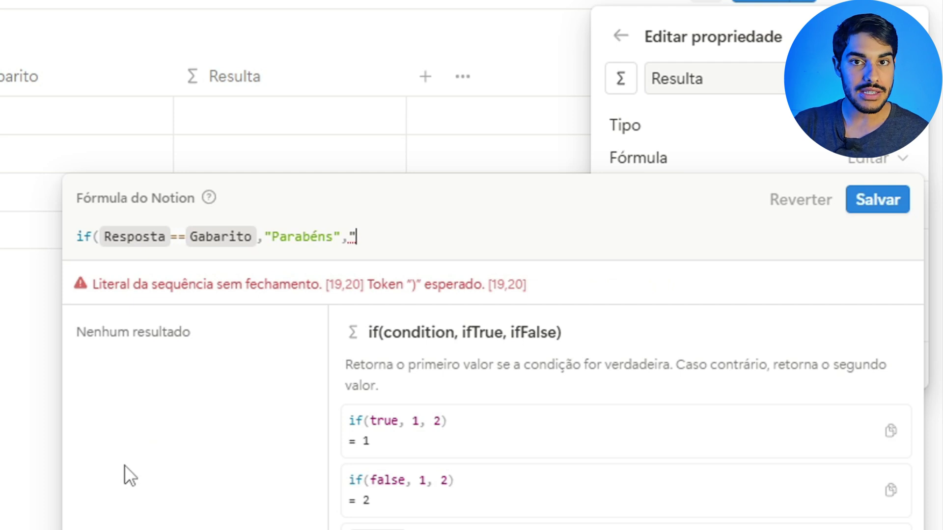
pyautogui.write('Err')
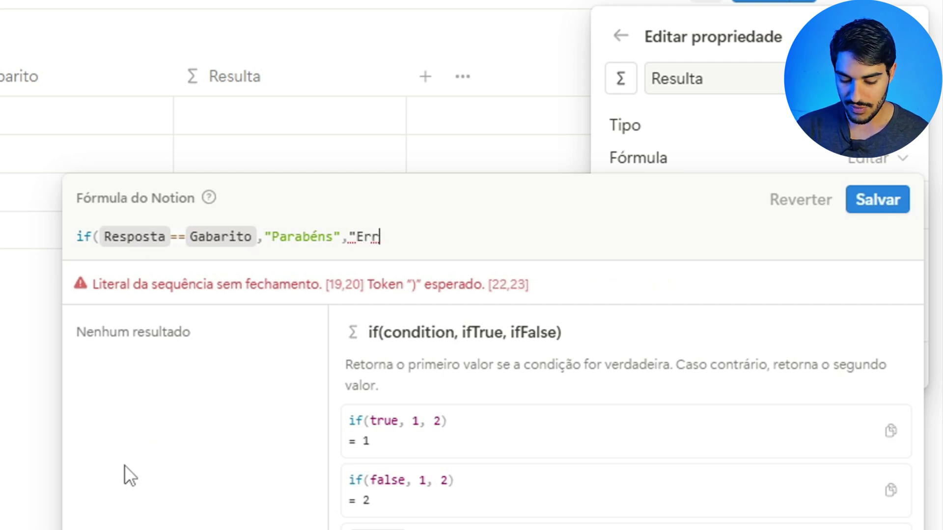
pyautogui.write('ei')
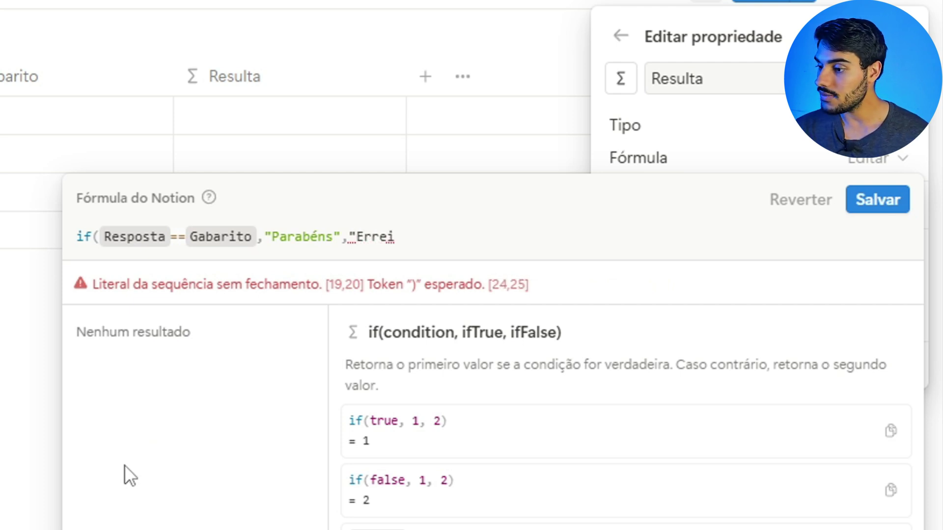
pyautogui.press('BackSpace')
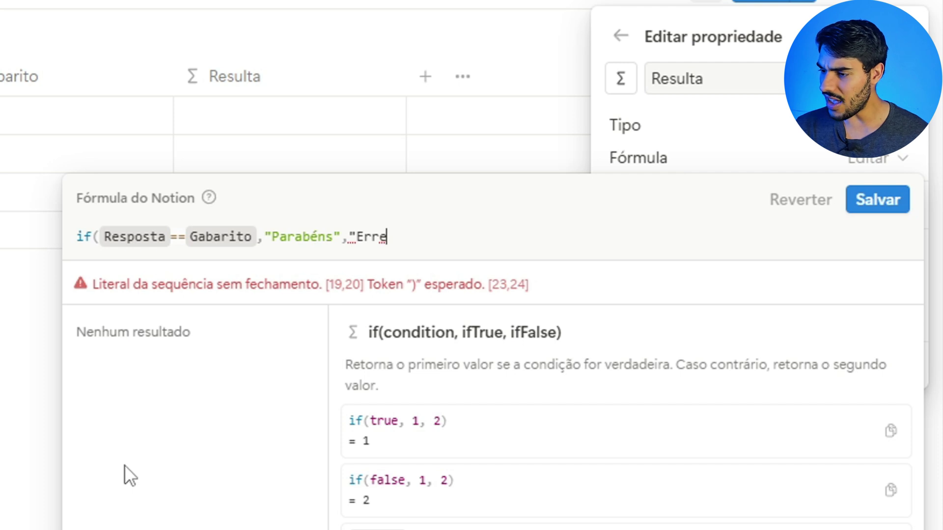
pyautogui.press('BackSpace')
pyautogui.write('ou')
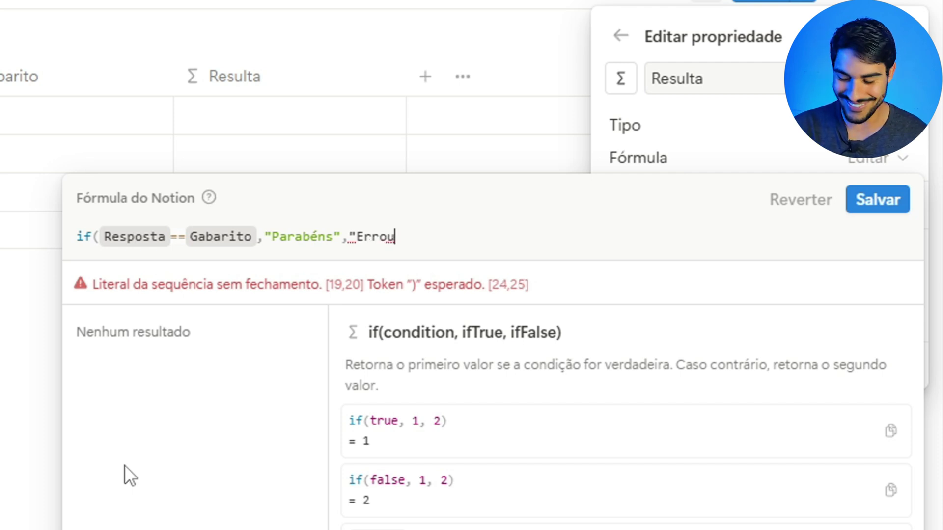
pyautogui.write('"')
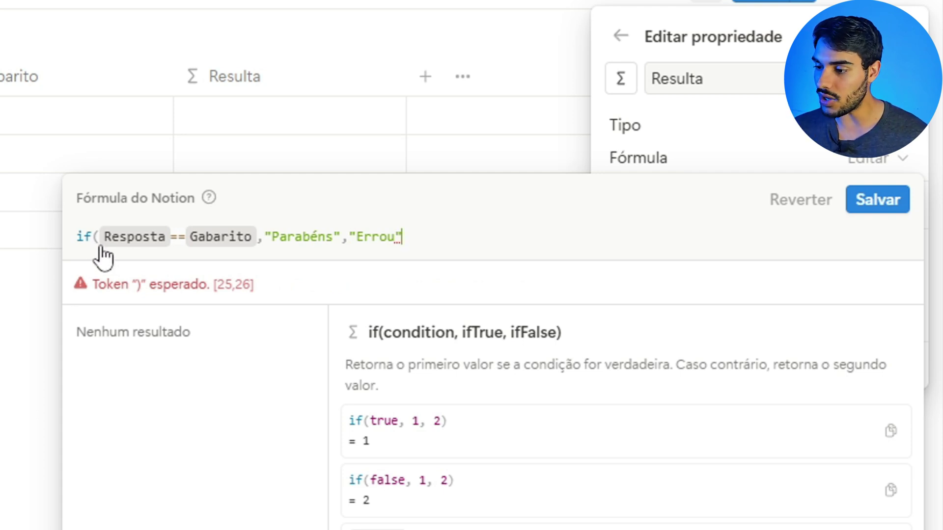
pyautogui.write(')')
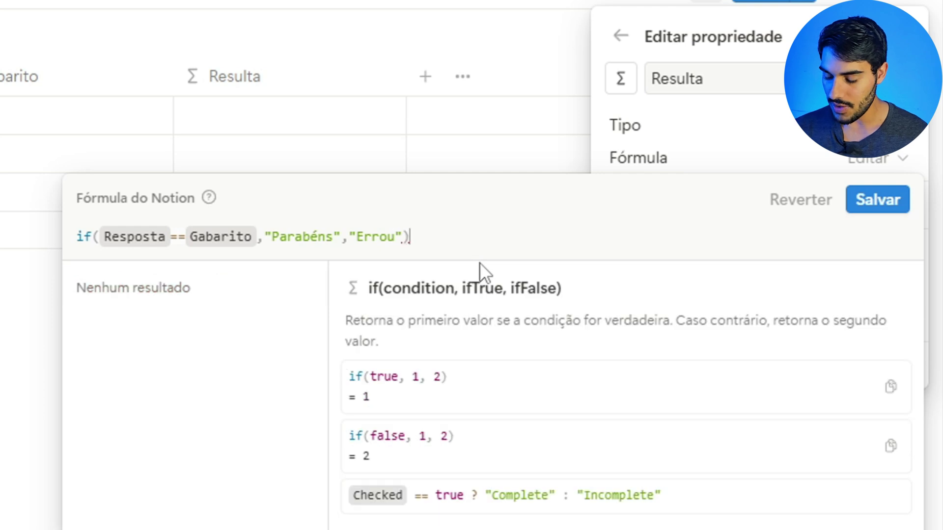
pyautogui.click(869, 206)
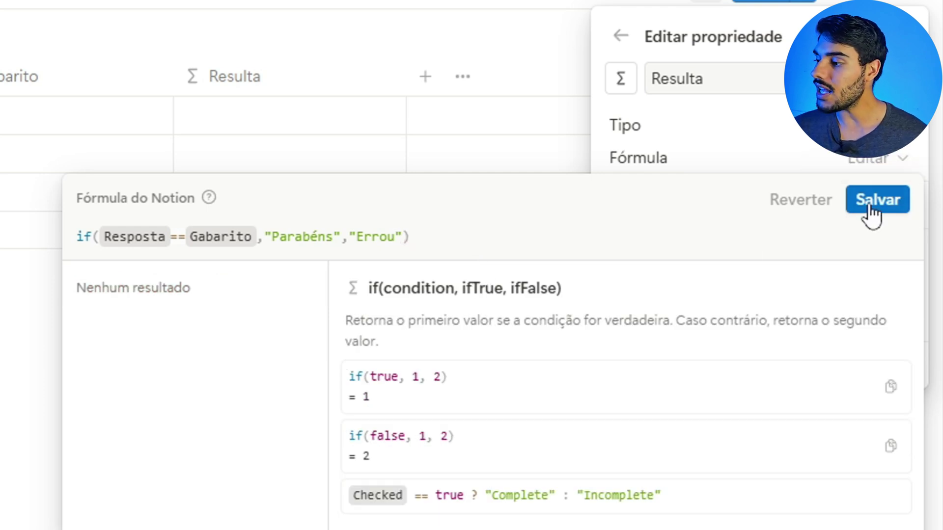
# Step: Close the property settings and enter "ola" as the Gabarito of the first row
pyautogui.click(419, 347)
pyautogui.click(379, 197)
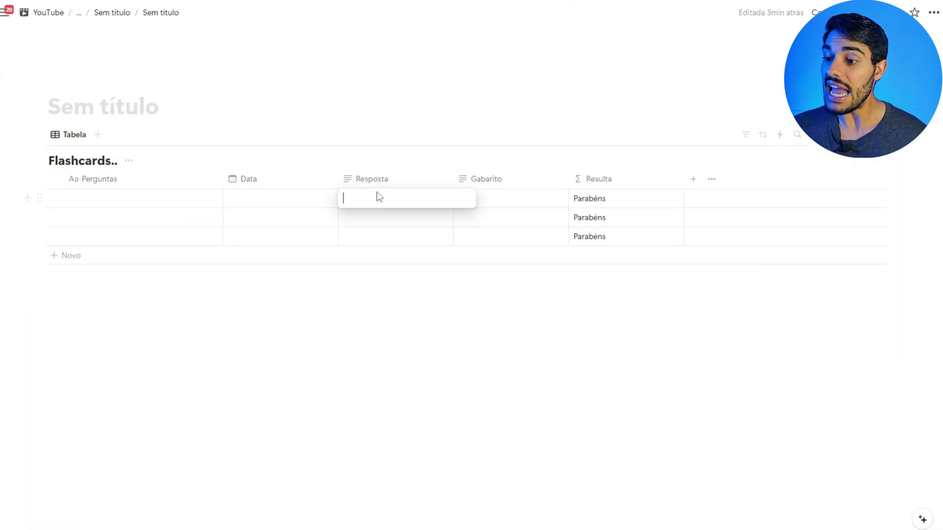
pyautogui.click(489, 205)
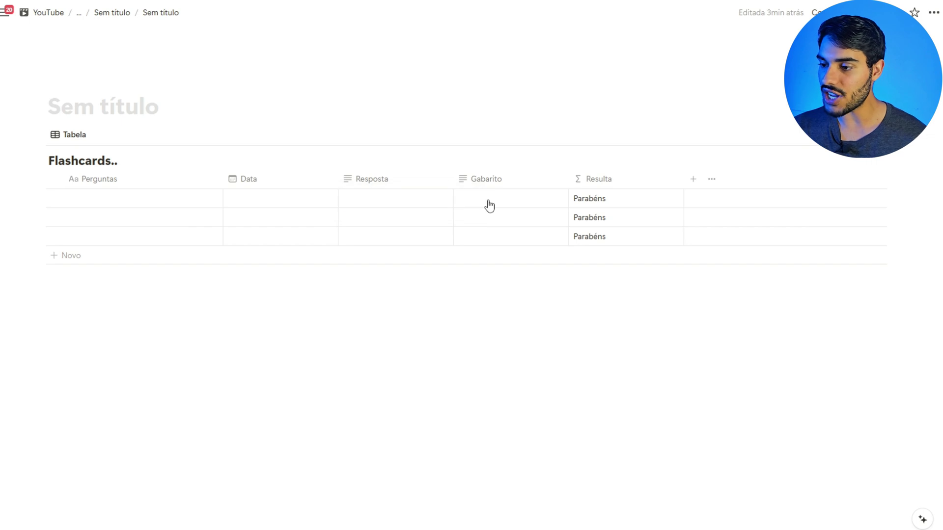
pyautogui.click(489, 205)
pyautogui.write('ola')
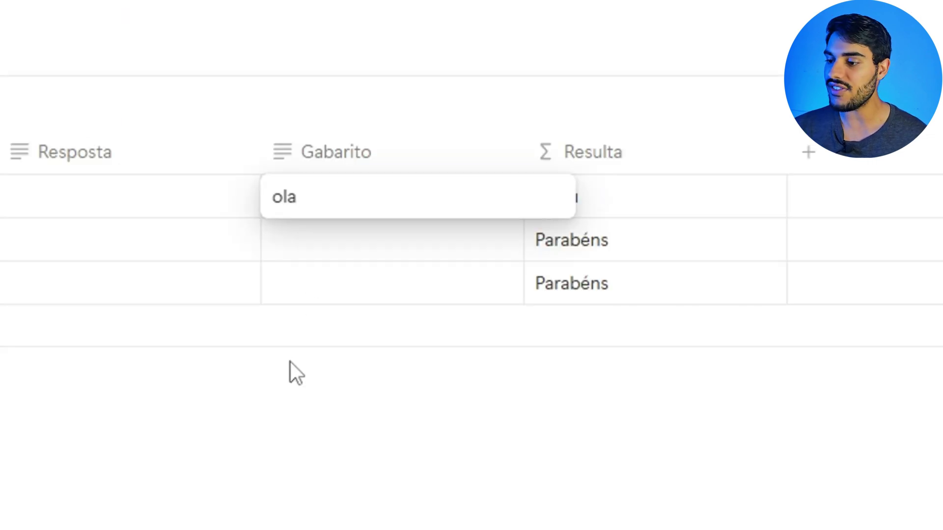
pyautogui.press('Escape')
# Step: Enter "oi" as the Resposta of the first row
pyautogui.click(76, 185)
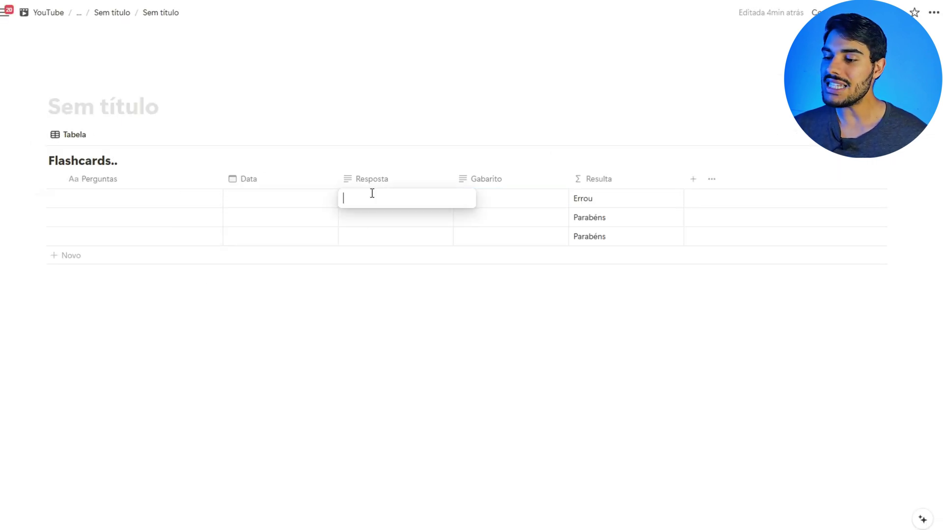
pyautogui.write('oi')
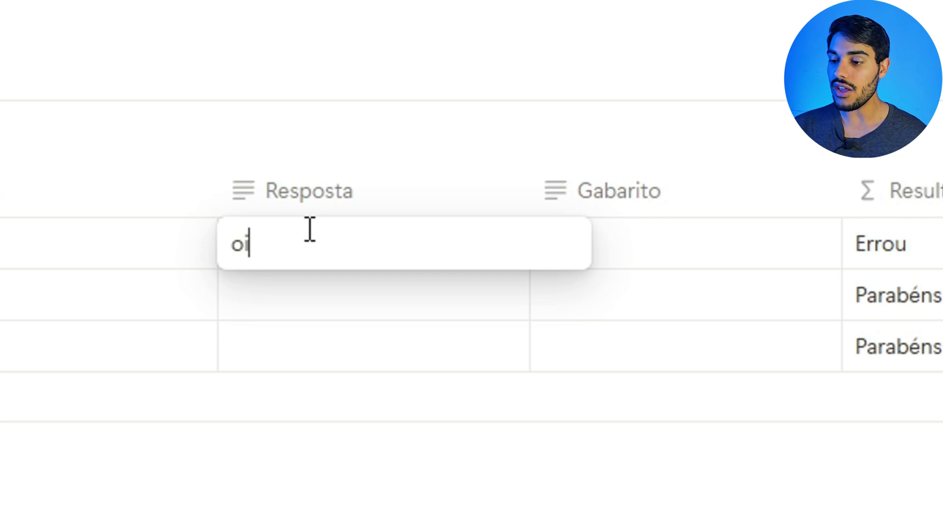
pyautogui.press('Escape')
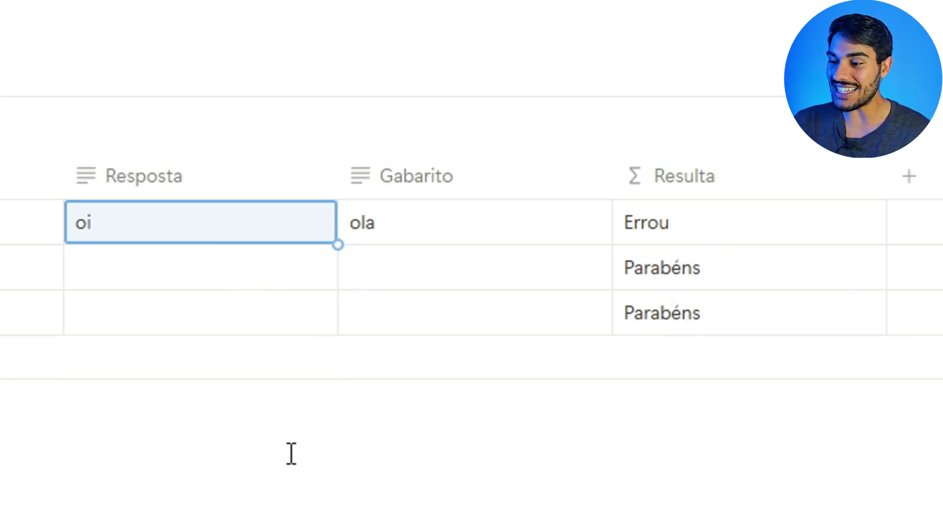
pyautogui.press('Escape')
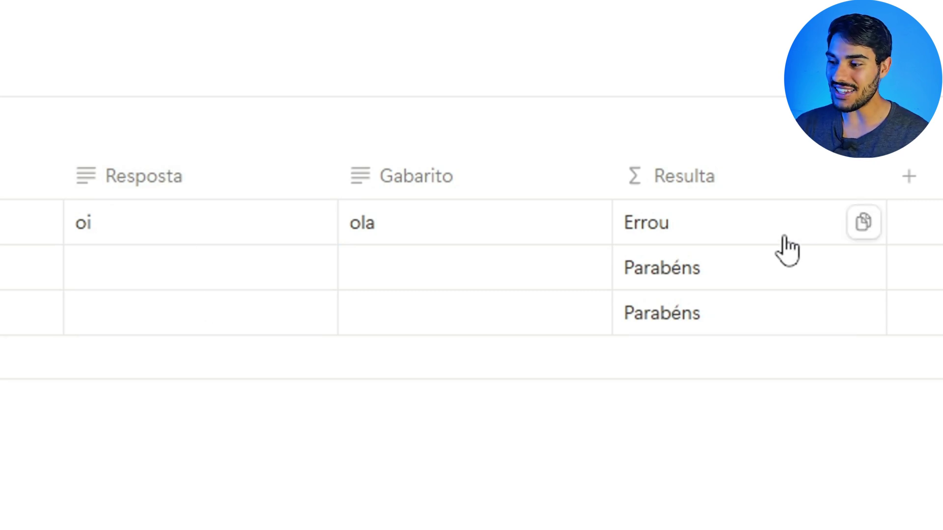
# Step: Copy the entire if formula from the Resulta property, leaving the formula itself unedited
pyautogui.click(672, 282)
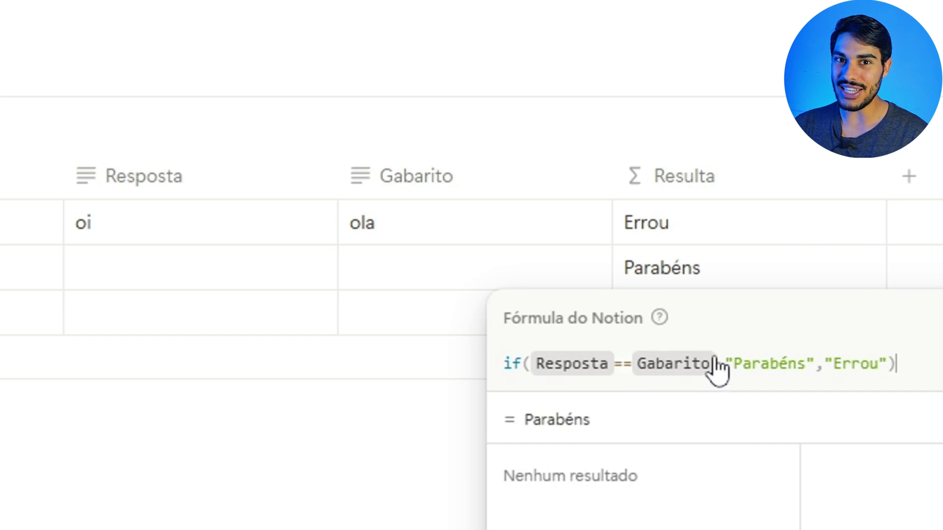
pyautogui.press('Escape')
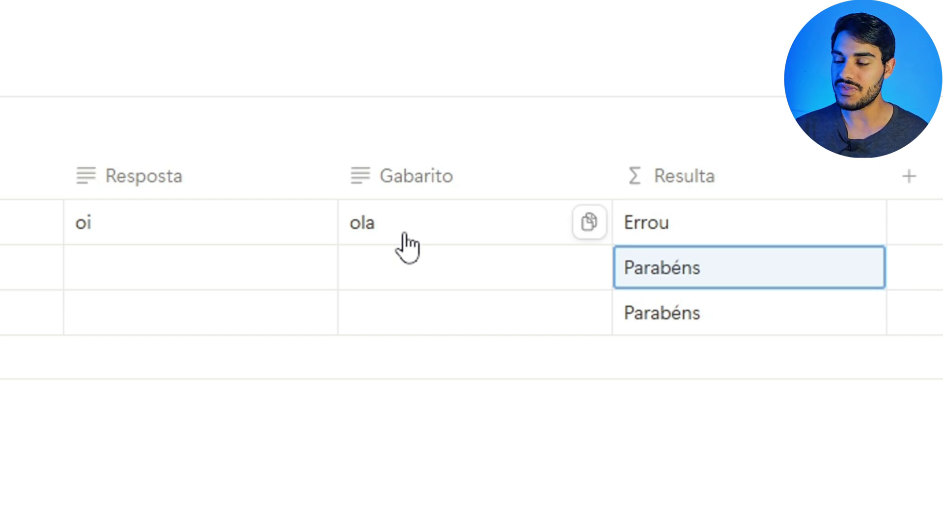
pyautogui.click(737, 278)
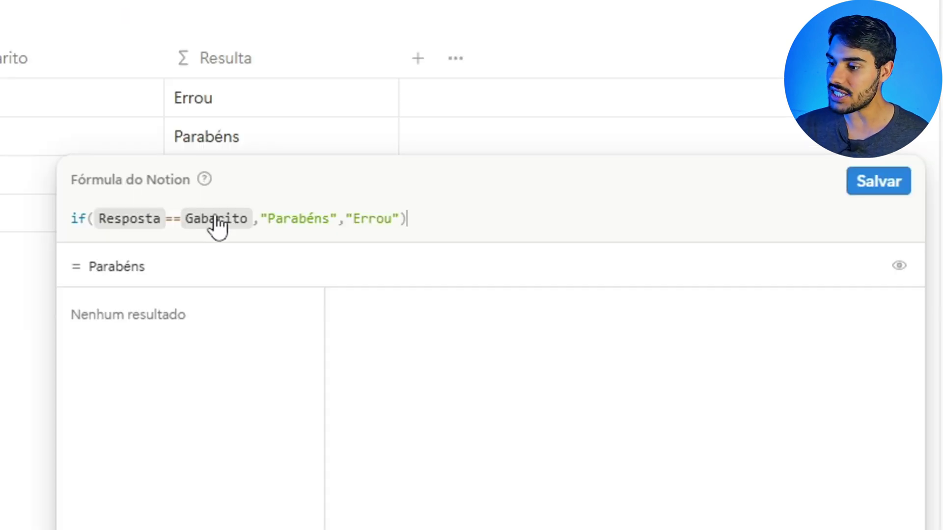
pyautogui.moveTo(87, 218); pyautogui.dragTo(364, 219)
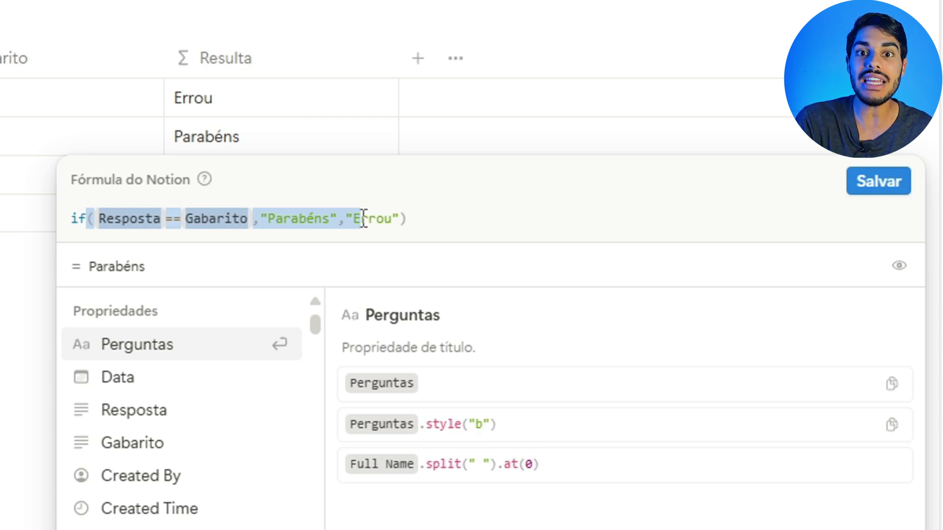
pyautogui.tripleClick(362, 219)
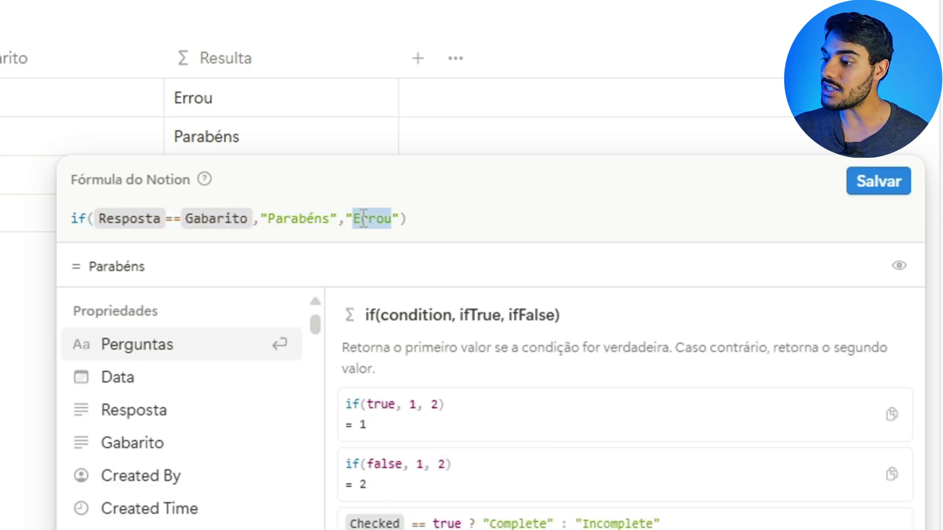
pyautogui.rightClick(361, 219)
pyautogui.click(406, 373)
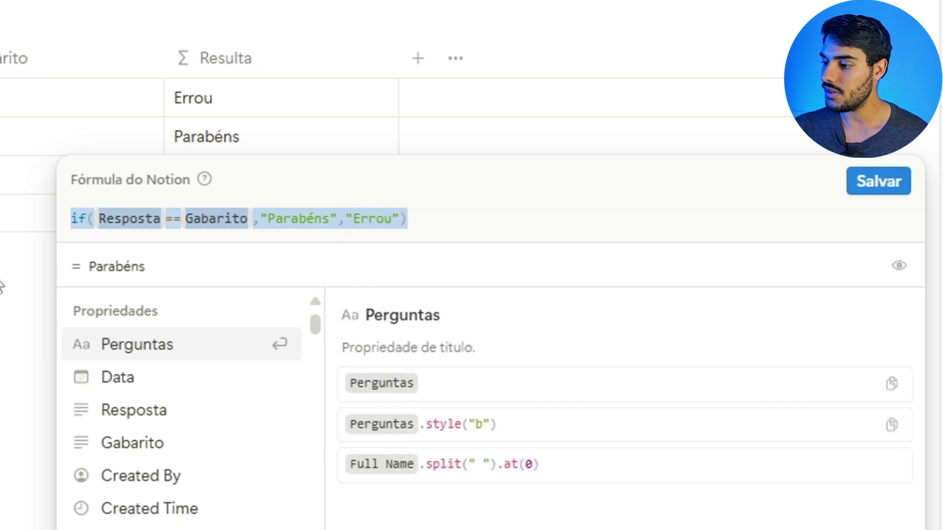
pyautogui.press('Escape')
# Step: Paste the copied formula as plain text in a new block below the Flashcards database
pyautogui.click(151, 305)
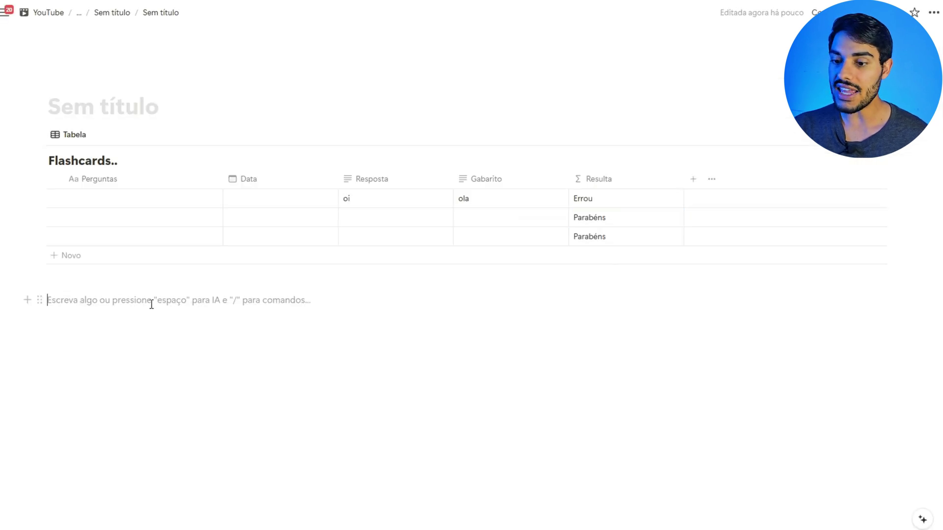
pyautogui.rightClick(151, 304)
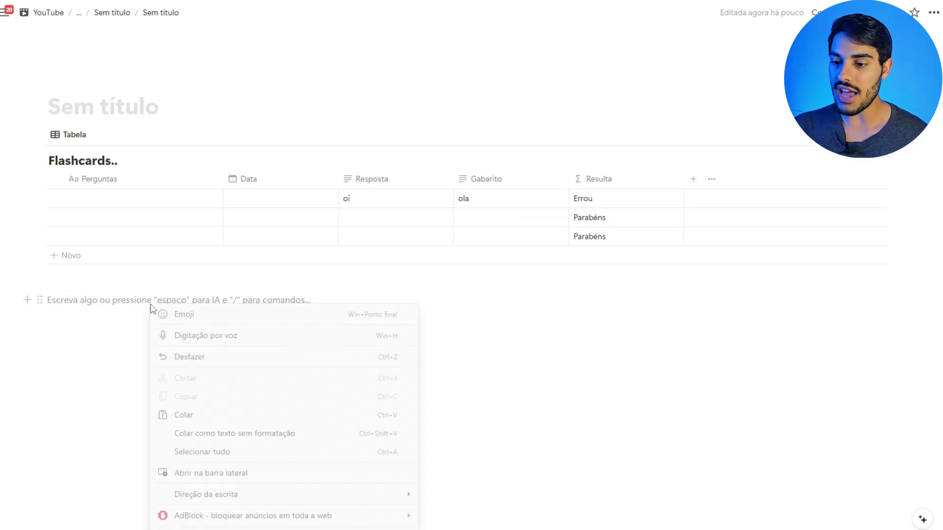
pyautogui.click(191, 421)
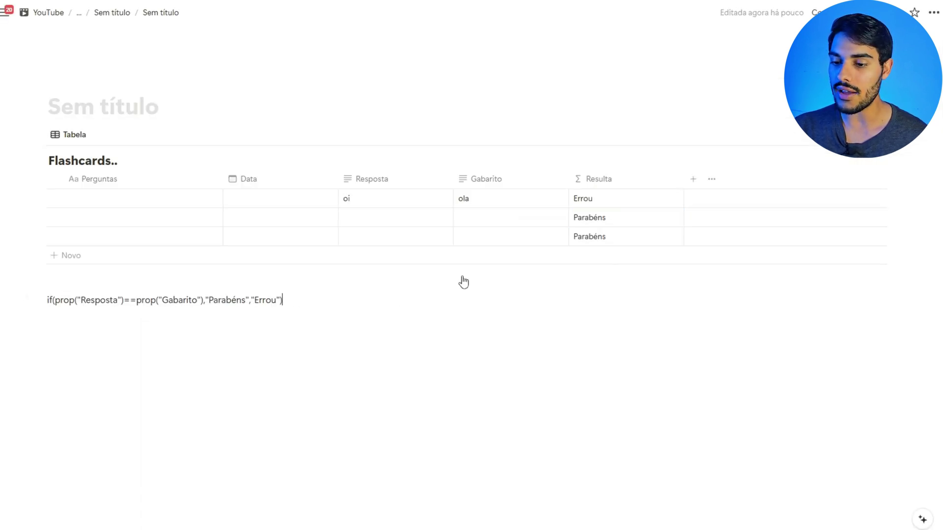
# Step: Clear the whole existing formula of the Resulta property, copying it first
pyautogui.click(589, 217)
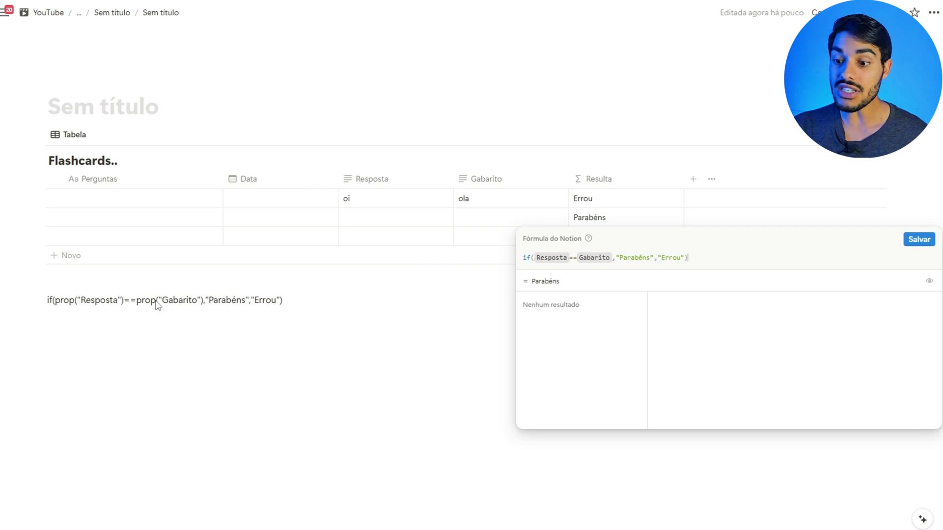
pyautogui.doubleClick(626, 259)
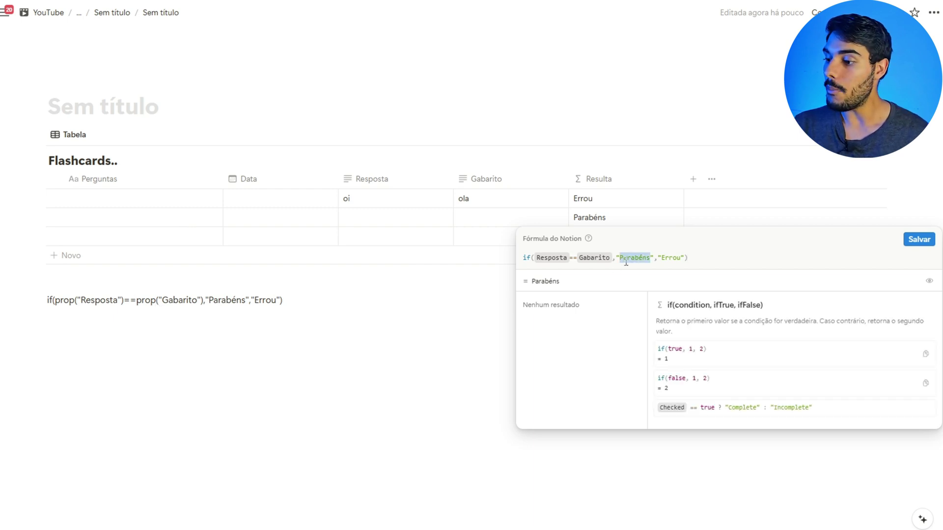
pyautogui.hotkey('ctrl', 'a')
pyautogui.hotkey('ctrl', 'c')
pyautogui.press('BackSpace')
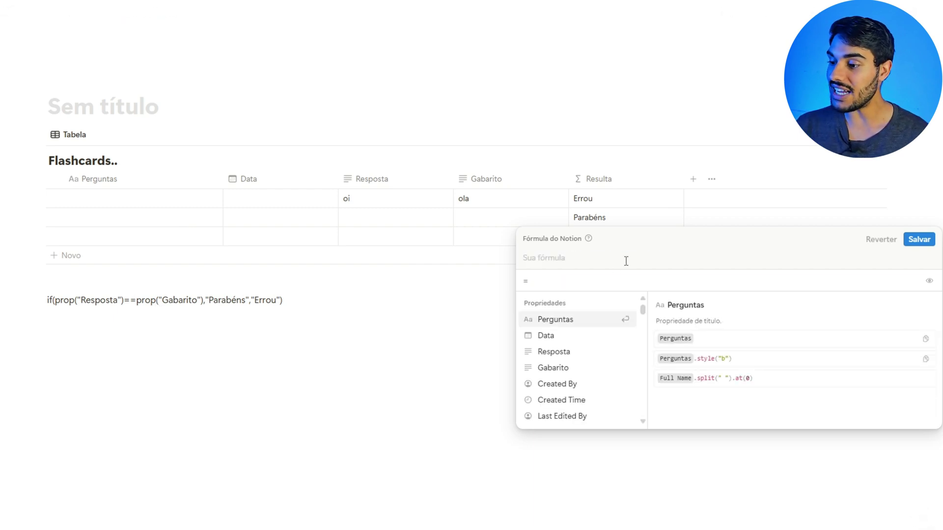
# Step: Start a new if formula for Resulta whose condition checks empty(Resposta)
pyautogui.write('if')
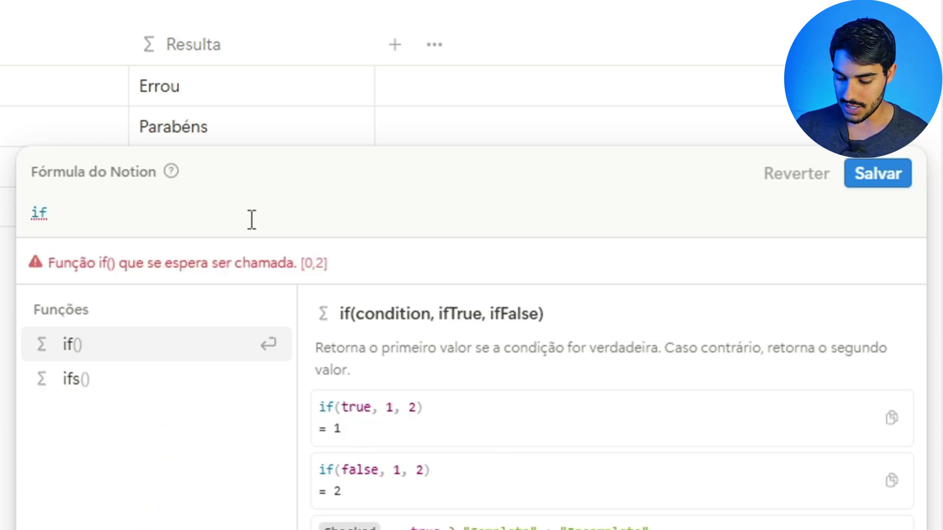
pyautogui.write('(')
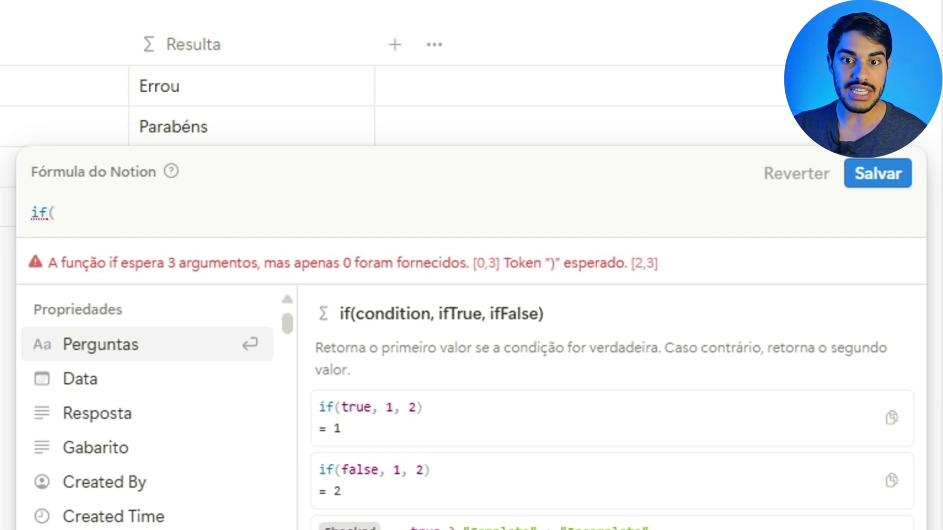
pyautogui.write('emp')
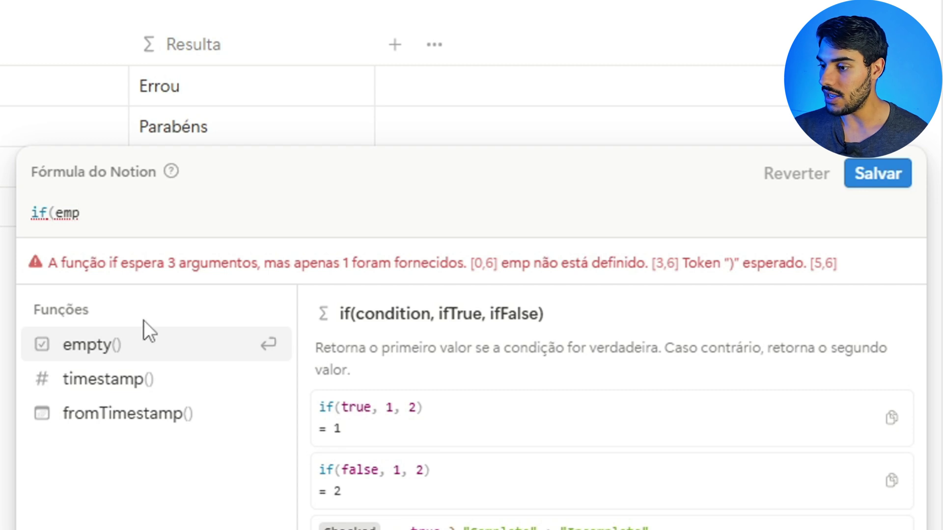
pyautogui.click(98, 350)
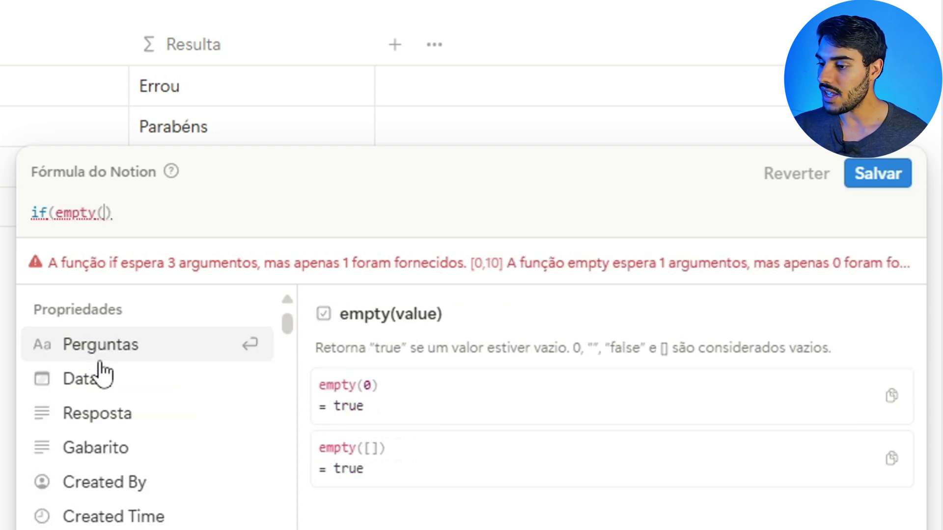
pyautogui.click(106, 419)
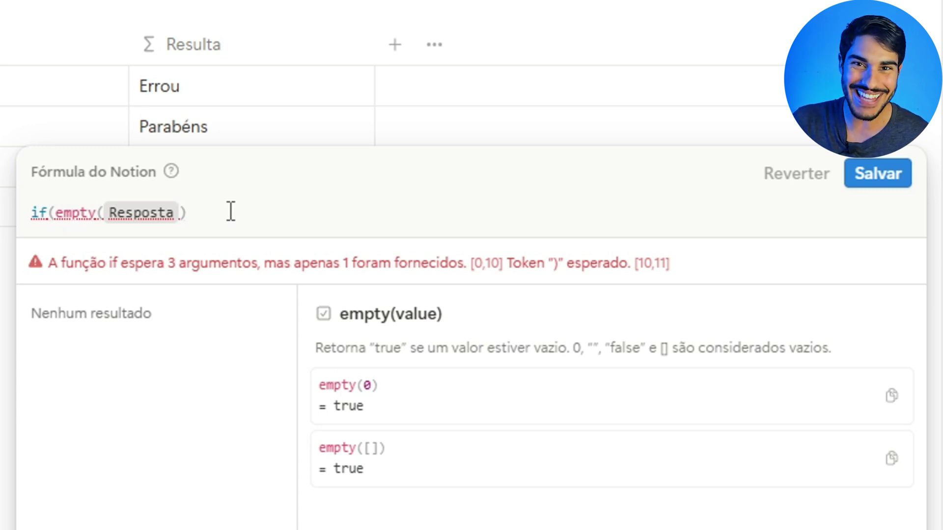
pyautogui.click(244, 223)
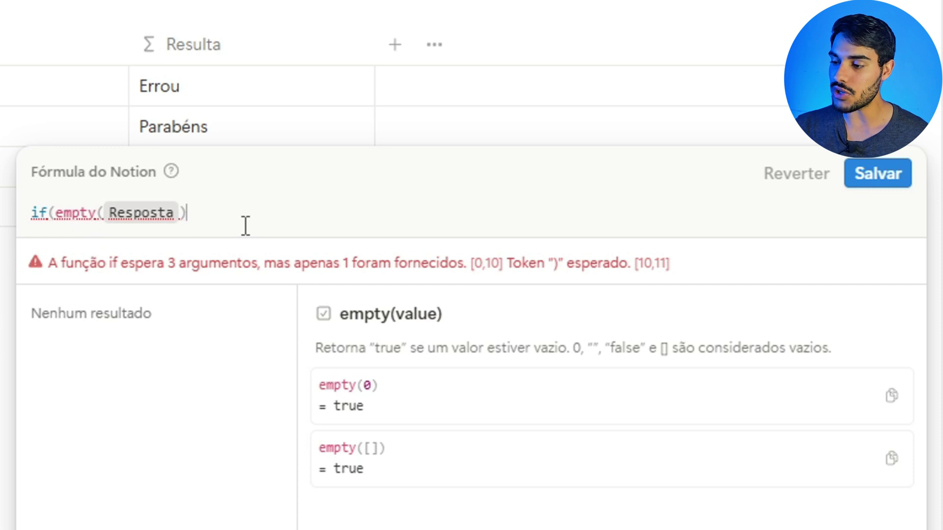
# Step: Extend the if condition with an or that checks empty(Gabarito)
pyautogui.write('or')
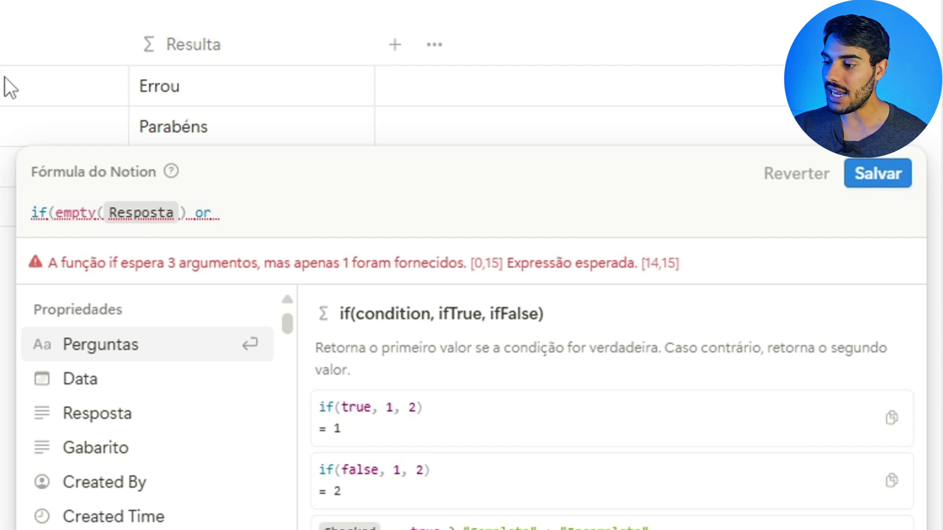
pyautogui.write(' em')
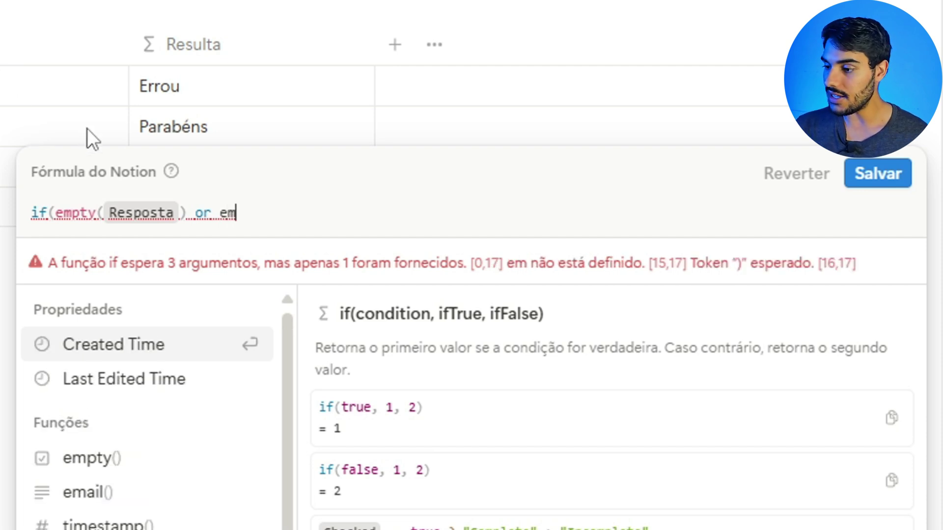
pyautogui.click(97, 454)
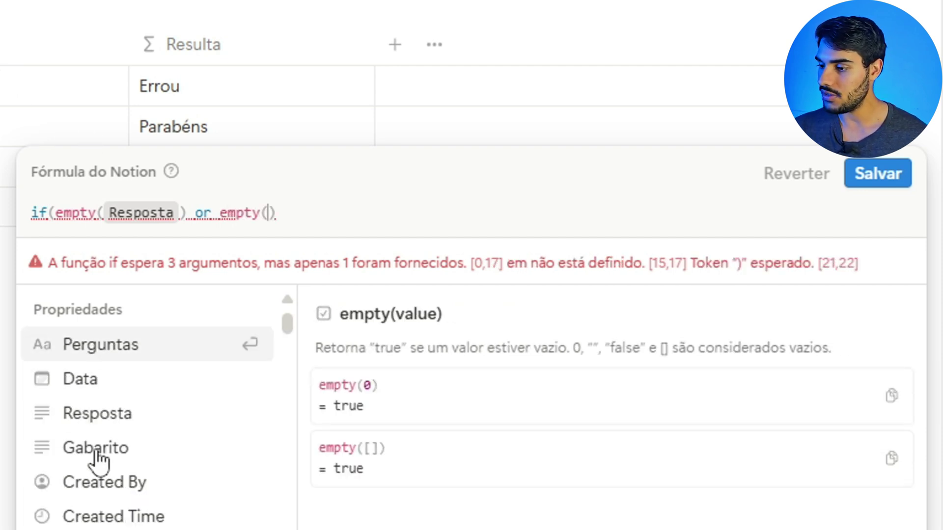
pyautogui.click(123, 448)
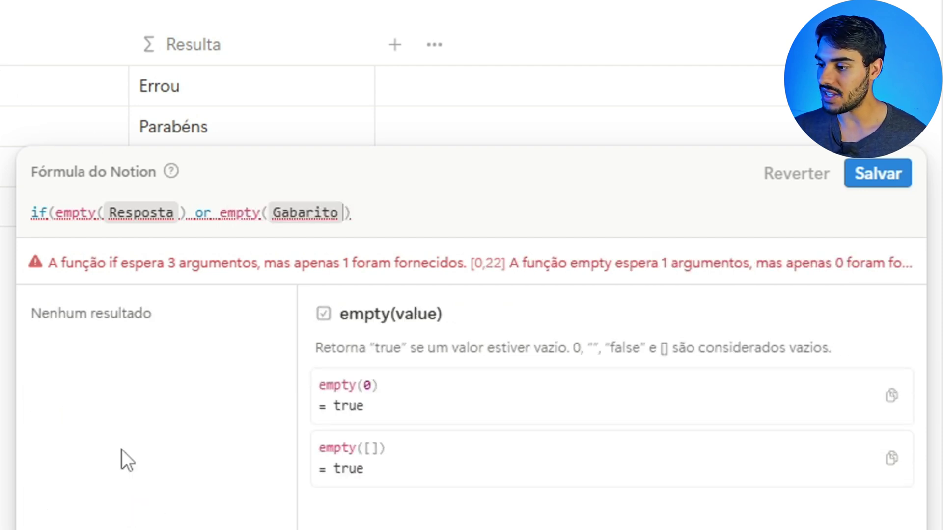
pyautogui.click(383, 214)
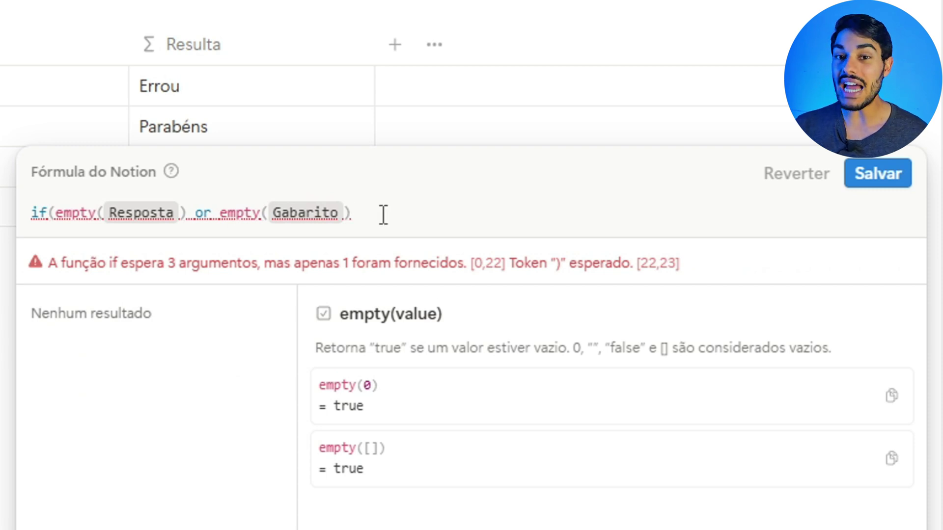
# Step: Add "Esperando" as the value the if formula returns when the condition is true
pyautogui.write(',')
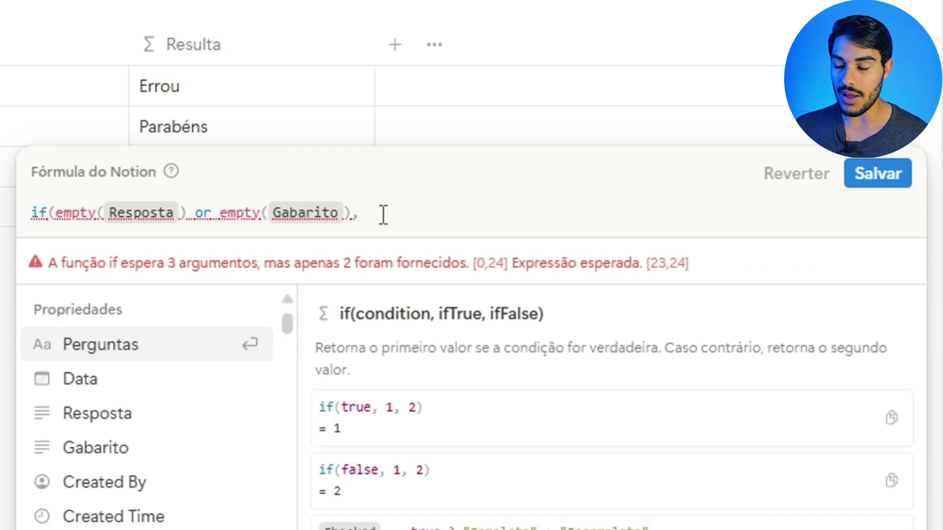
pyautogui.write('"')
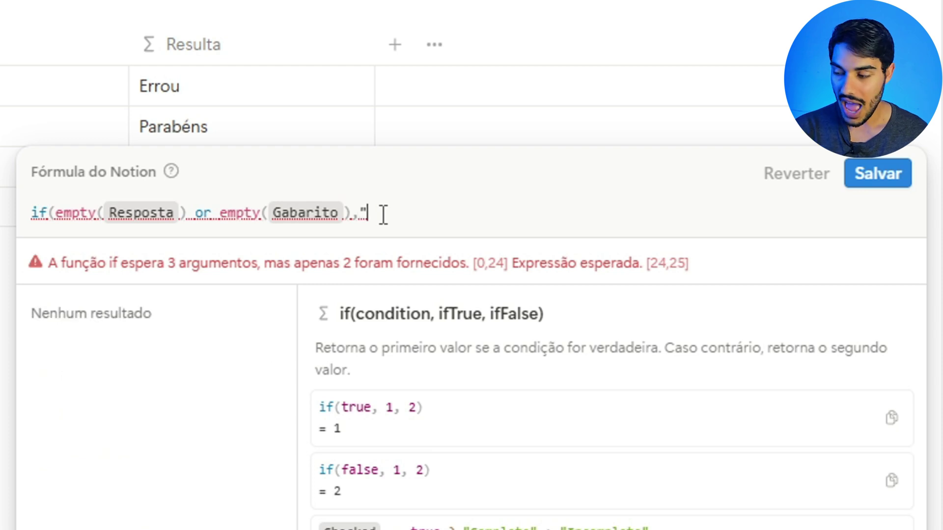
pyautogui.write('Esperando')
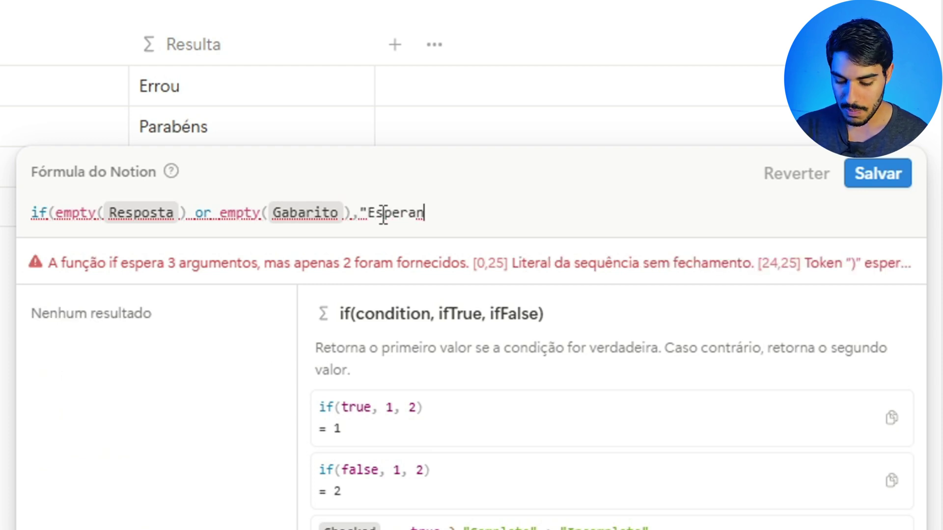
pyautogui.write('"')
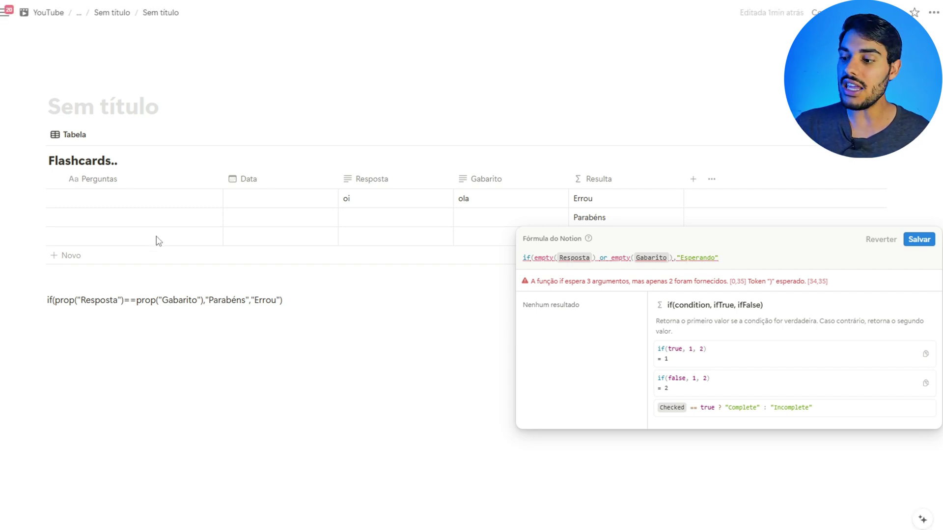
# Step: Copy the plain-text if formula from the block below the Flashcards database
pyautogui.click(228, 308)
pyautogui.tripleClick(226, 303)
pyautogui.rightClick(226, 304)
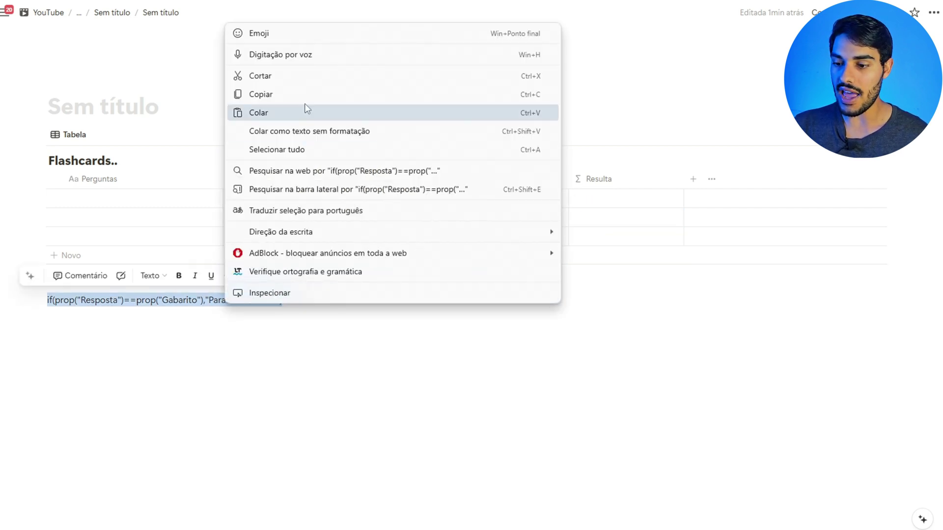
pyautogui.click(305, 94)
# Step: Nest the copied if formula as the third argument of the Resulta formula, close the outer parenthesis and save
pyautogui.click(597, 202)
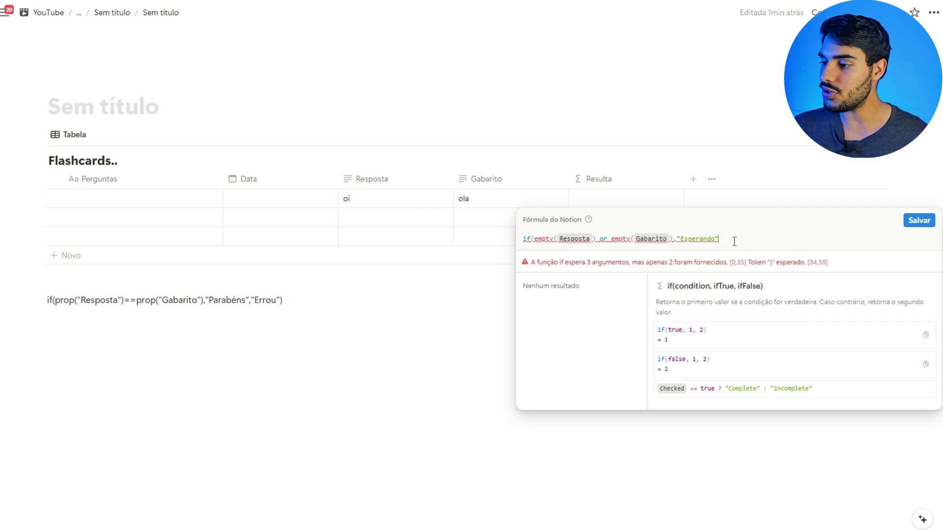
pyautogui.write(',')
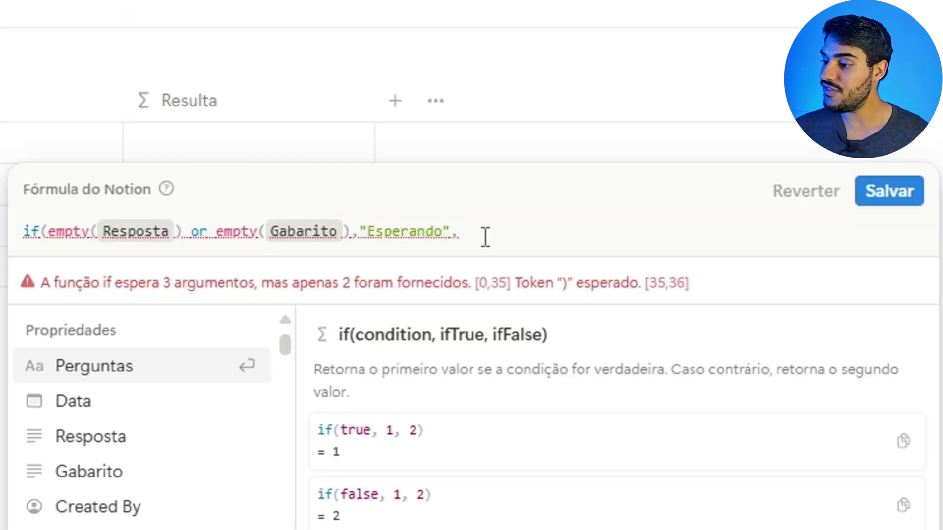
pyautogui.hotkey('ctrl', 'v')
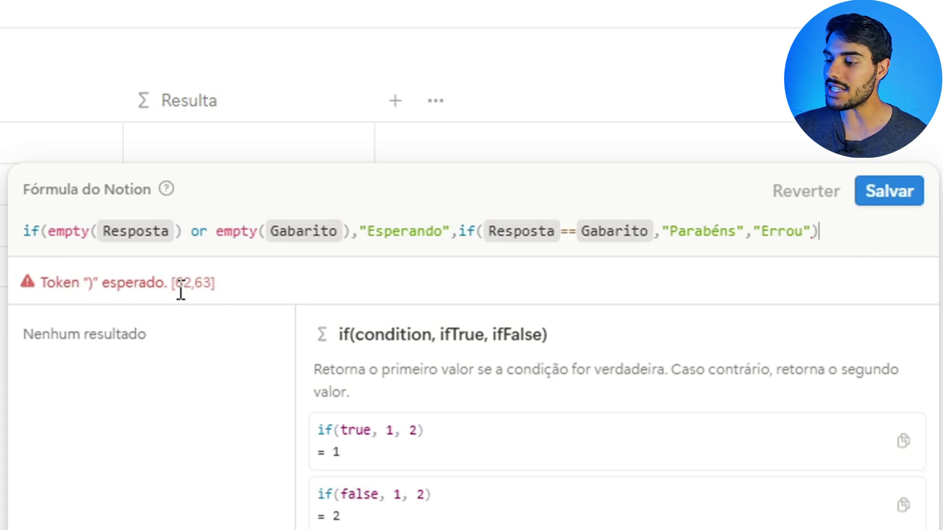
pyautogui.write(')')
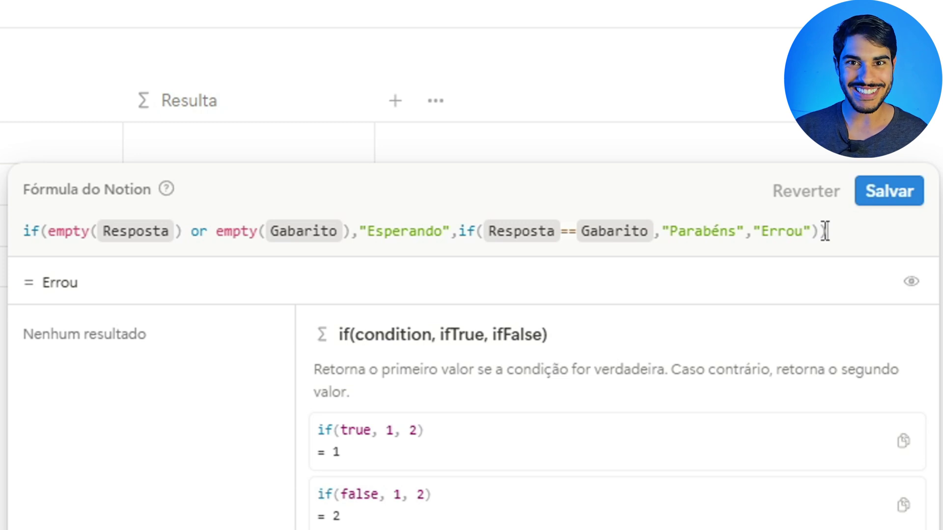
pyautogui.click(867, 212)
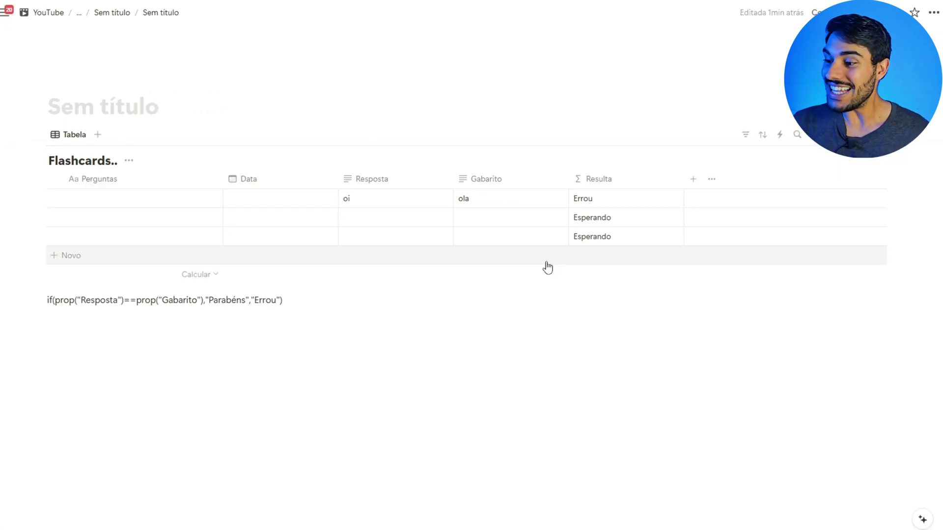
# Step: Review the saved Resulta formula from the second row without editing it
pyautogui.click(383, 223)
pyautogui.press('Escape')
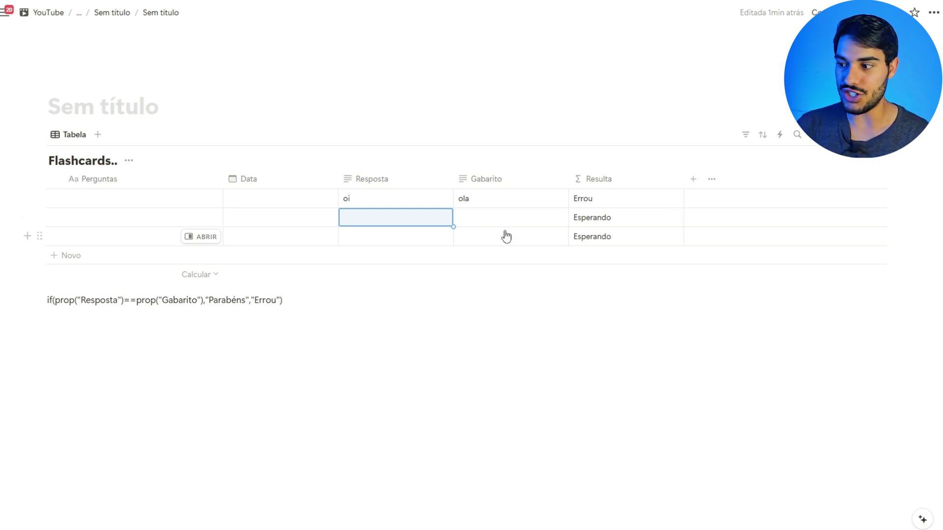
pyautogui.click(589, 219)
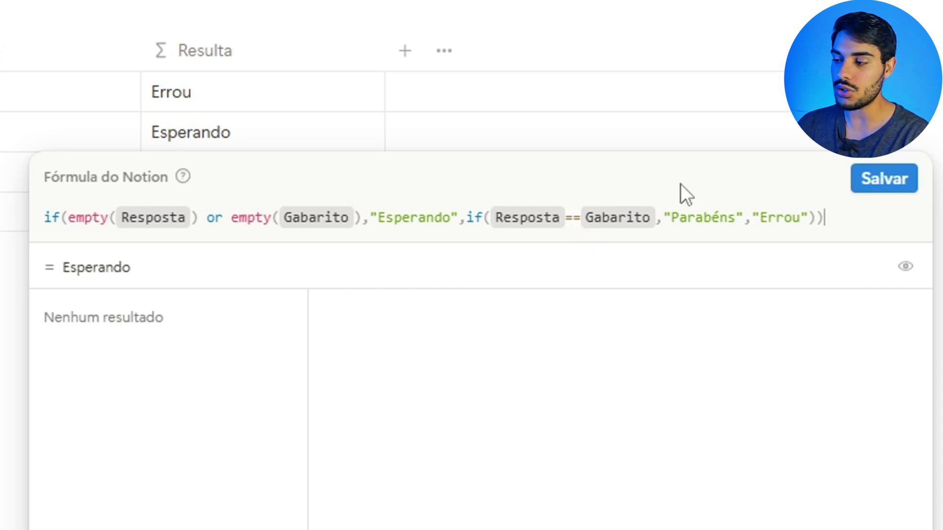
pyautogui.press('Escape')
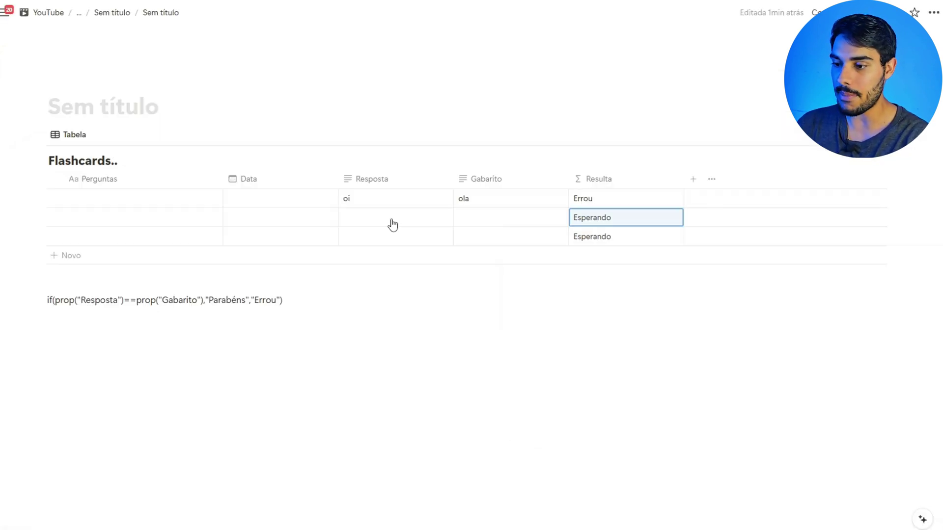
# Step: Enter "Ola" as the Gabarito of the second row
pyautogui.click(393, 225)
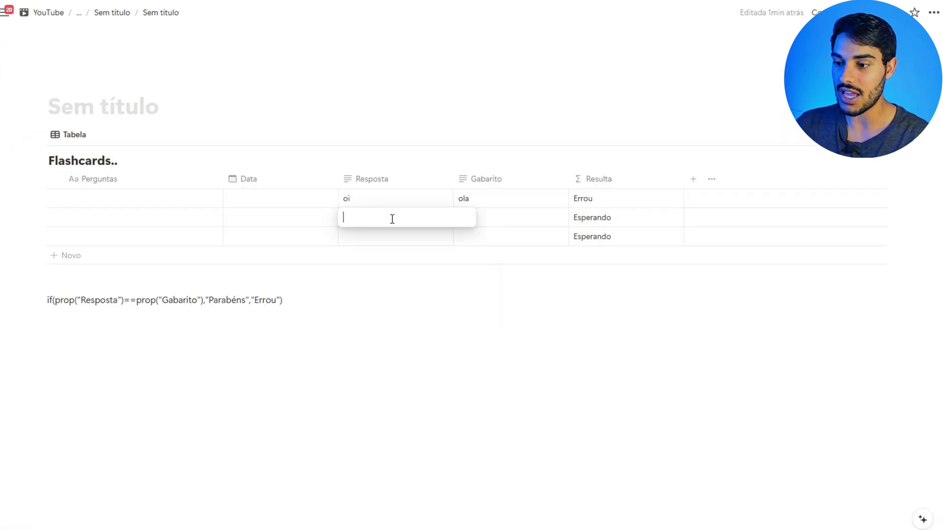
pyautogui.click(490, 219)
pyautogui.click(490, 219)
pyautogui.write('Ola')
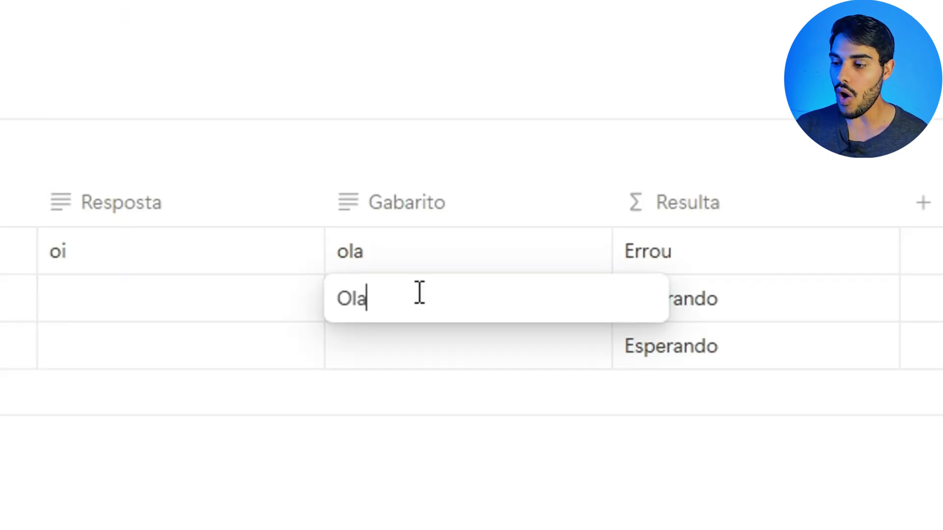
# Step: Enter "ola" in lowercase as the Resposta of the second row
pyautogui.click(91, 299)
pyautogui.click(91, 300)
pyautogui.write('ola')
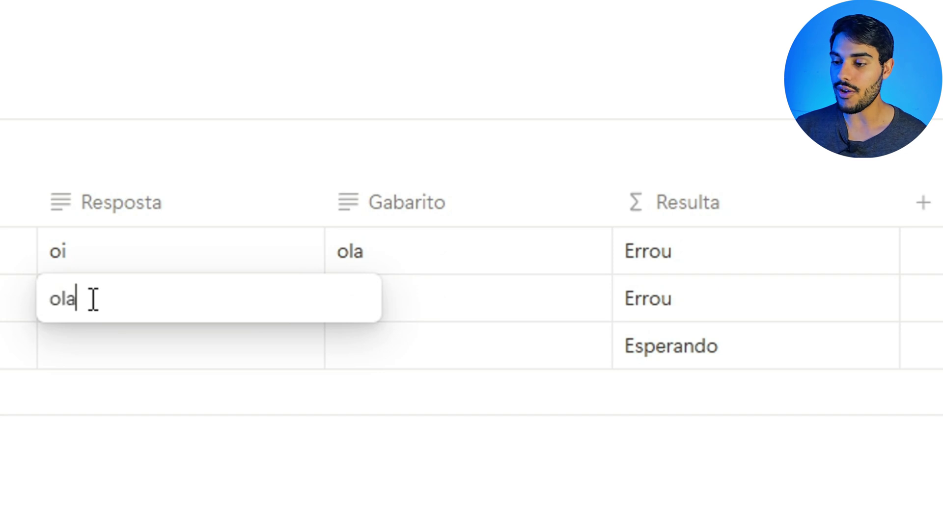
pyautogui.press('Escape')
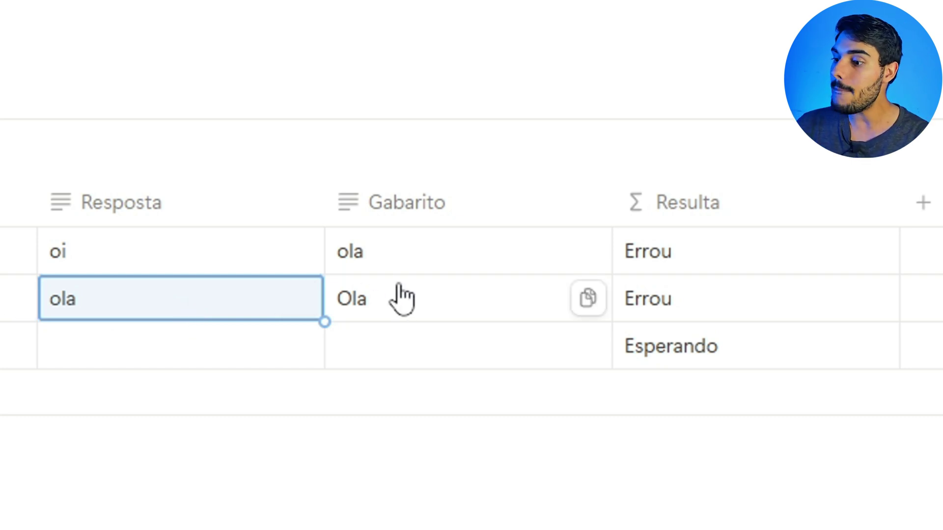
pyautogui.press('Escape')
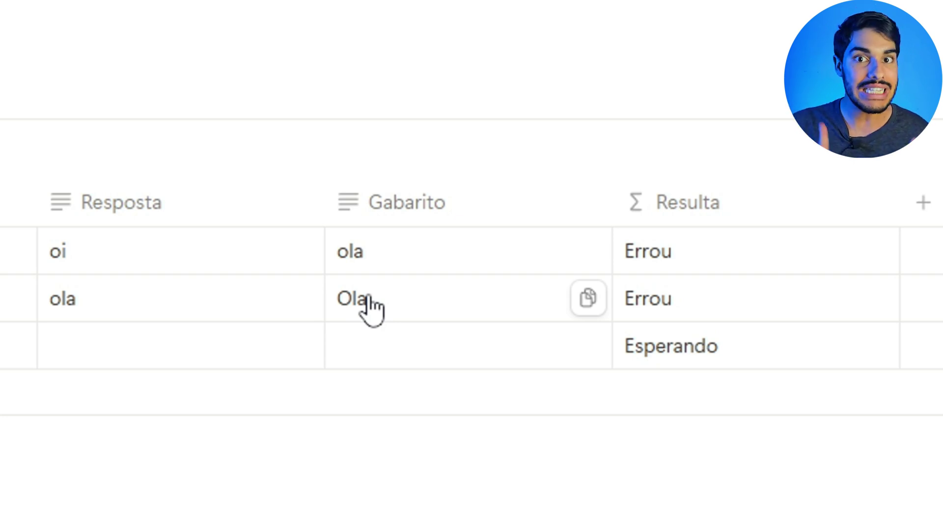
# Step: Capitalize the second row's Resposta so that it reads "Ola"
pyautogui.click(64, 307)
pyautogui.click(65, 304)
pyautogui.press('BackSpace')
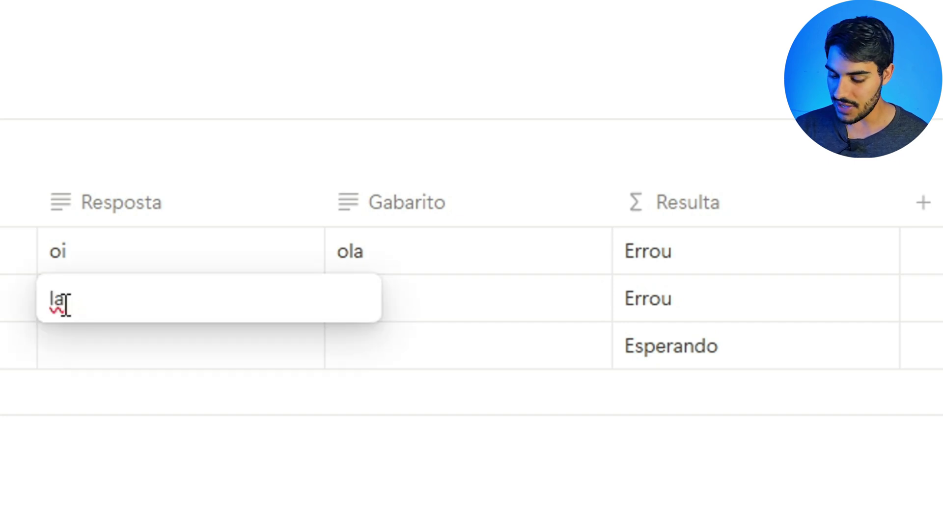
pyautogui.write('O')
pyautogui.press('Escape')
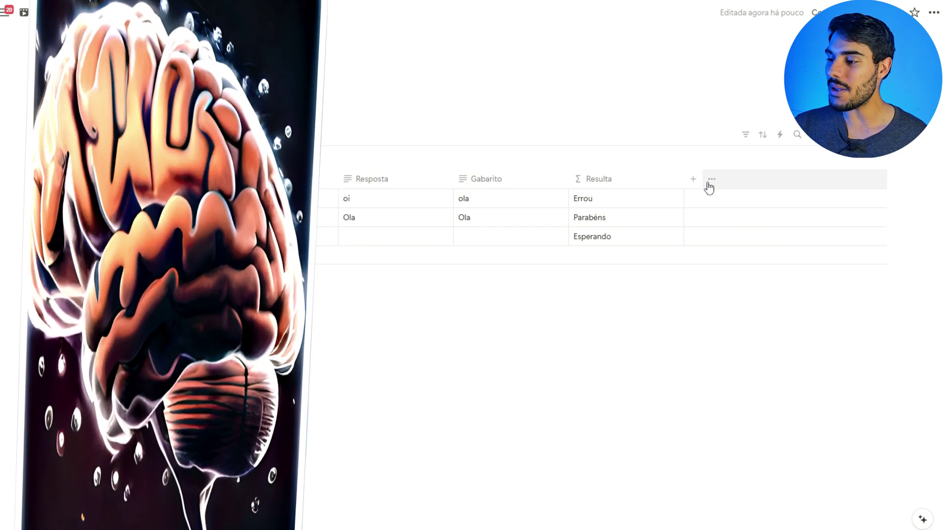
# Step: Add a Seleção property named "Dias" to the Flashcards table
pyautogui.click(696, 182)
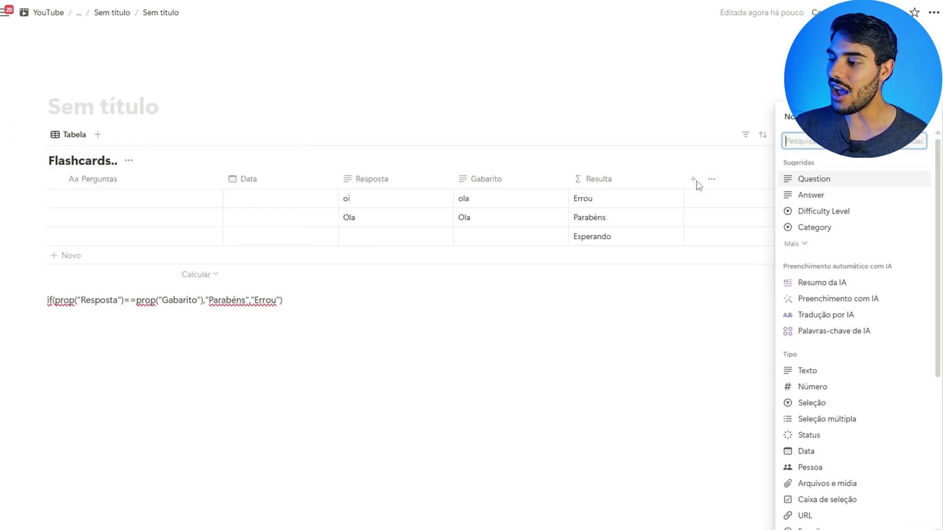
pyautogui.scroll(-3, 679, 280)
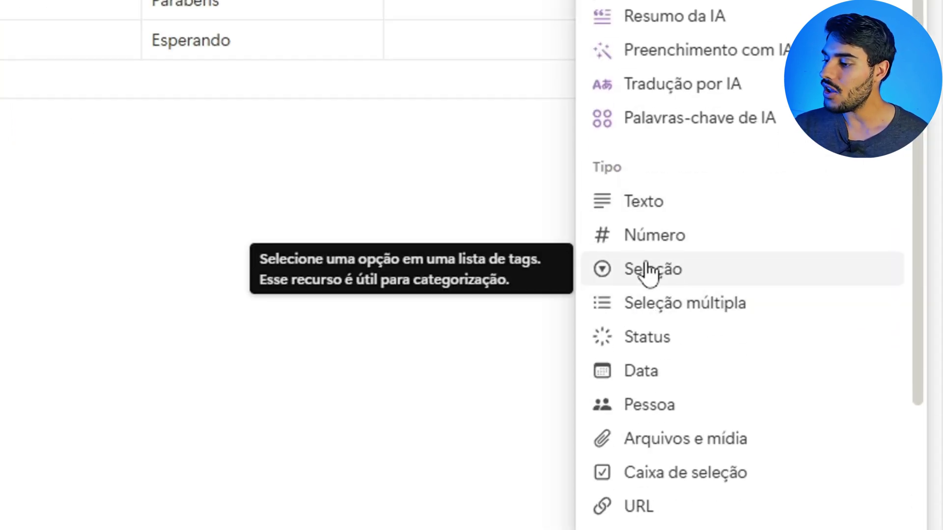
pyautogui.click(753, 344)
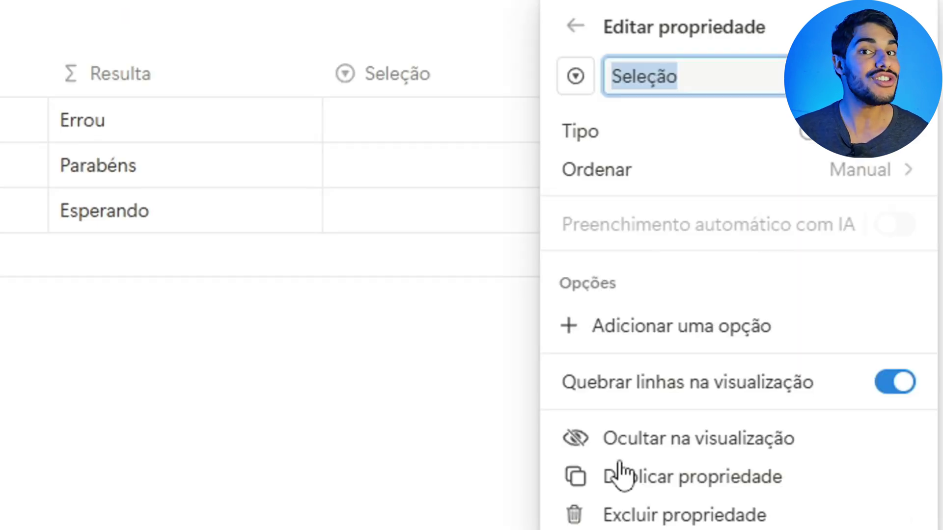
pyautogui.write('Dias')
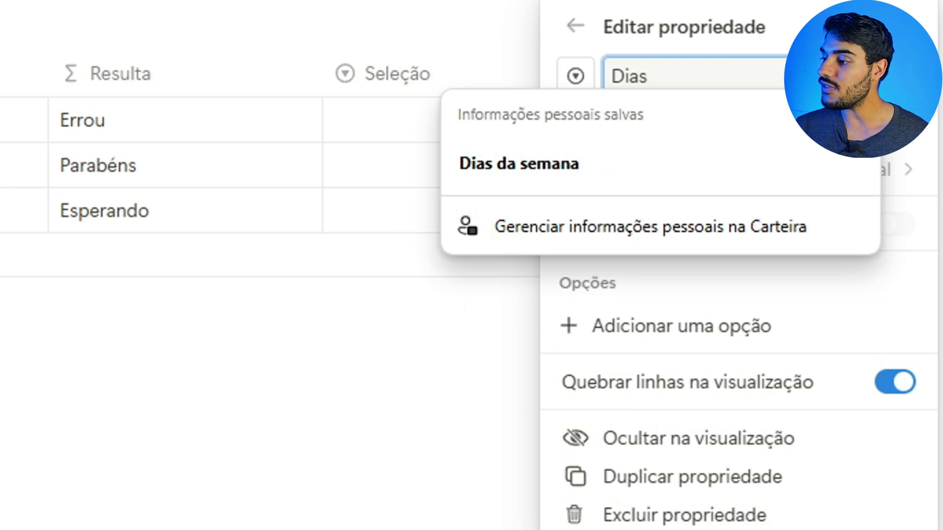
pyautogui.press('Escape')
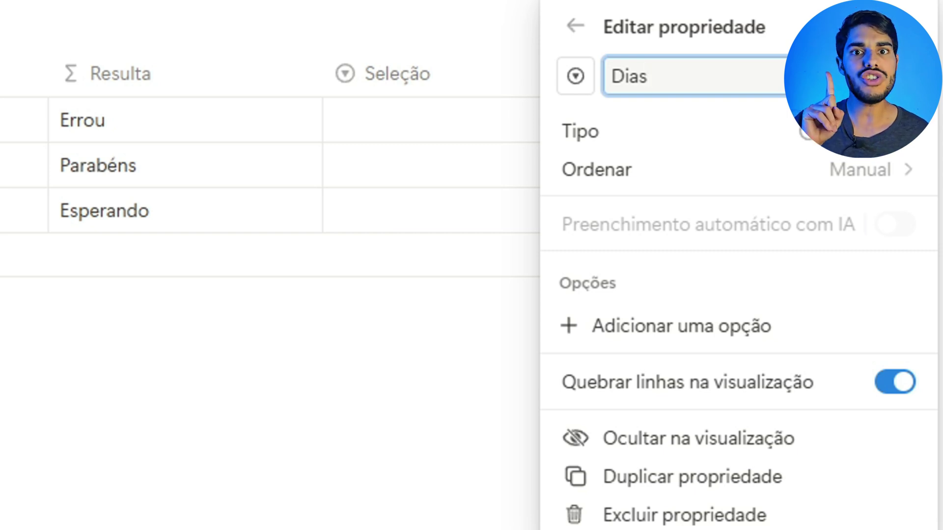
# Step: Create the options 1, 7, 14, 20 and 30 for the Dias property
pyautogui.click(609, 327)
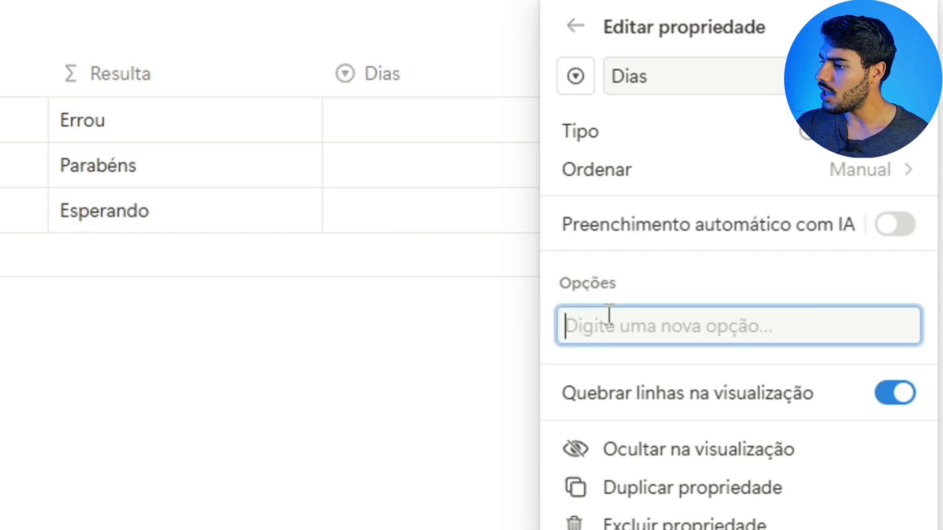
pyautogui.write('1')
pyautogui.press('BackSpace')
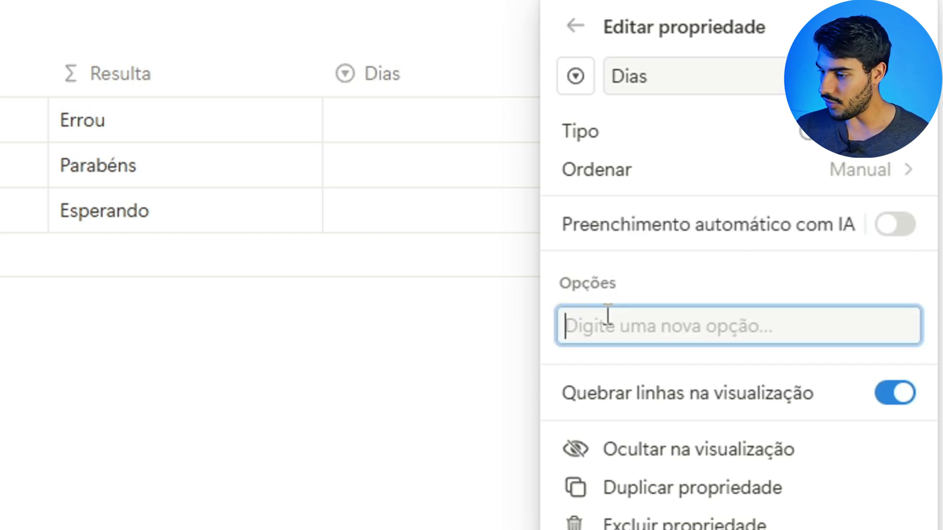
pyautogui.write('1')
pyautogui.press('Return')
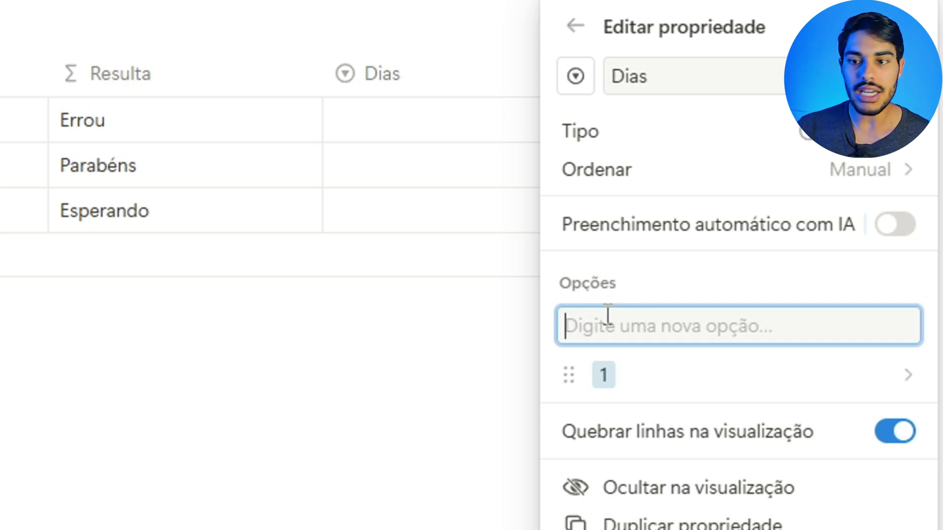
pyautogui.write('7')
pyautogui.press('Return')
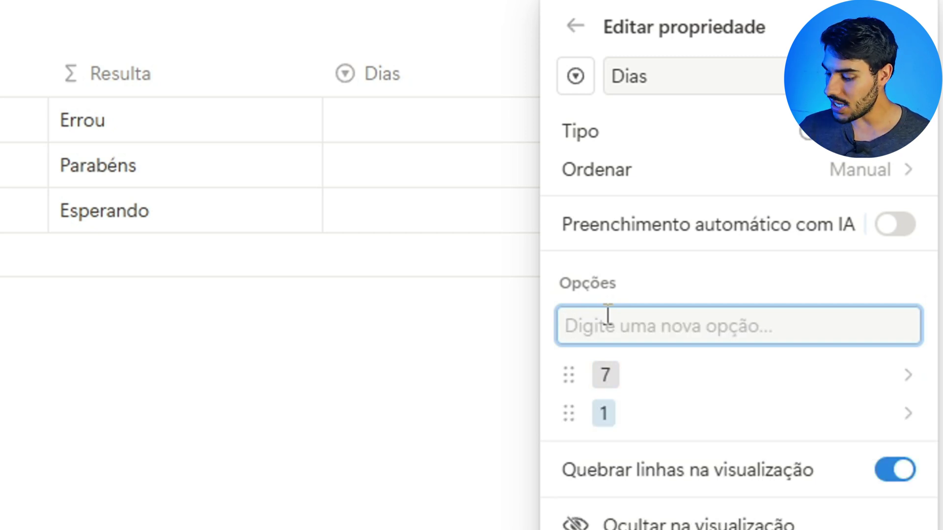
pyautogui.write('14')
pyautogui.press('Return')
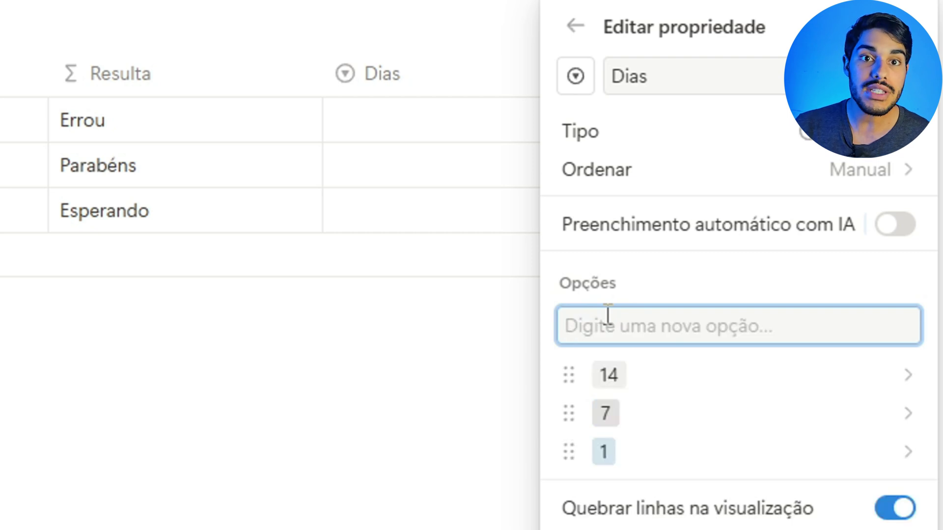
pyautogui.write('20')
pyautogui.press('Return')
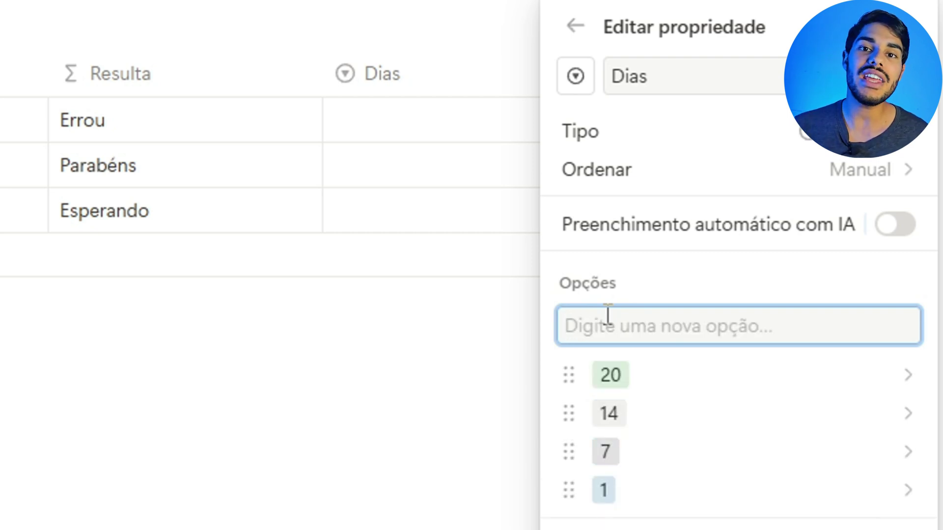
pyautogui.write('30')
pyautogui.press('Return')
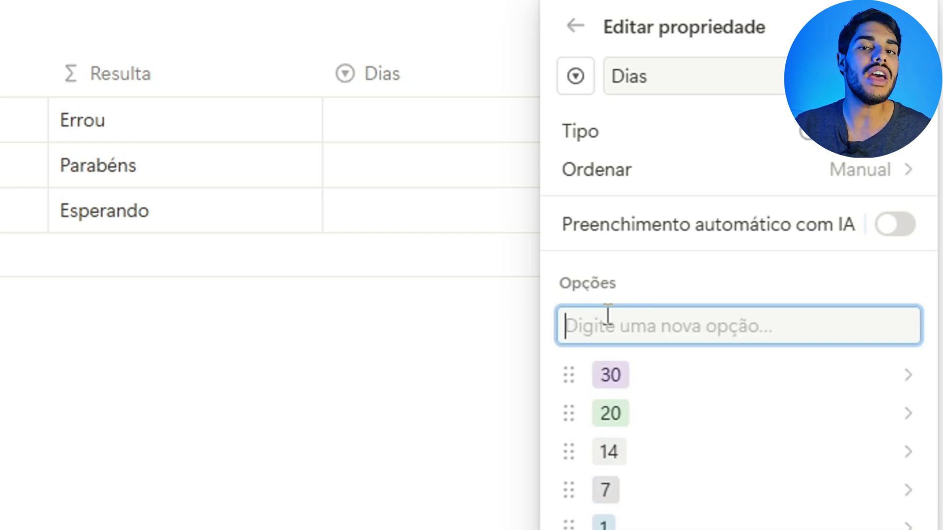
pyautogui.write('Sperando..')
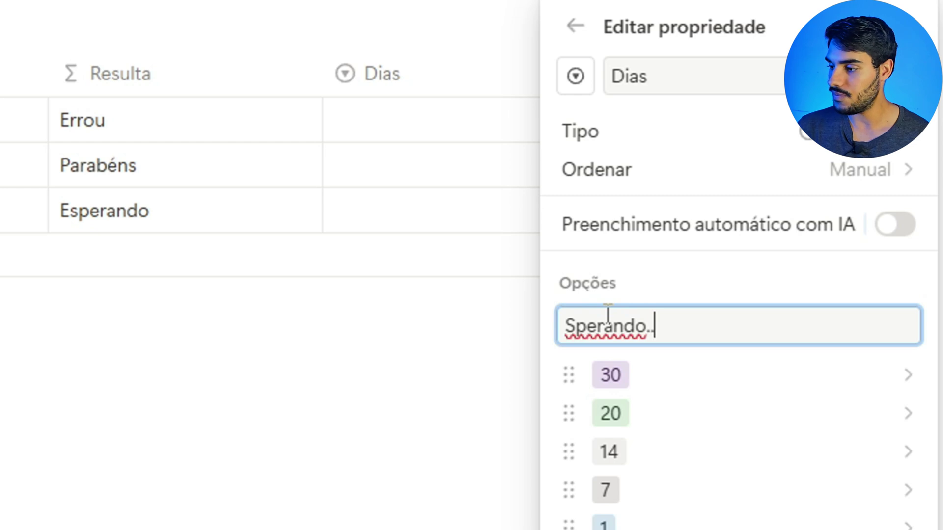
pyautogui.press('BackSpace')
pyautogui.press('BackSpace')
pyautogui.press('BackSpace')
pyautogui.press('BackSpace')
pyautogui.press('BackSpace')
pyautogui.press('BackSpace')
pyautogui.press('BackSpace')
pyautogui.press('BackSpace')
pyautogui.press('BackSpace')
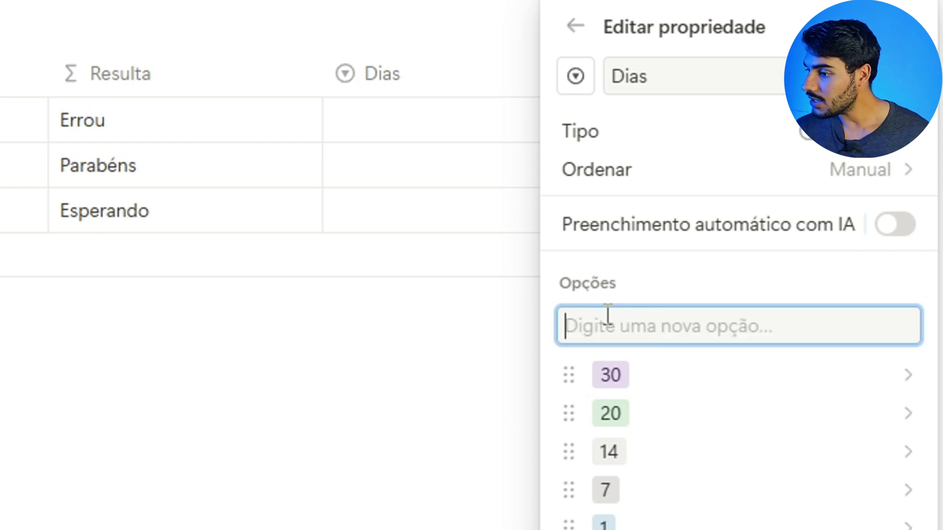
# Step: Add the option "Esperando.." to the Dias property and close its settings
pyautogui.write('Es')
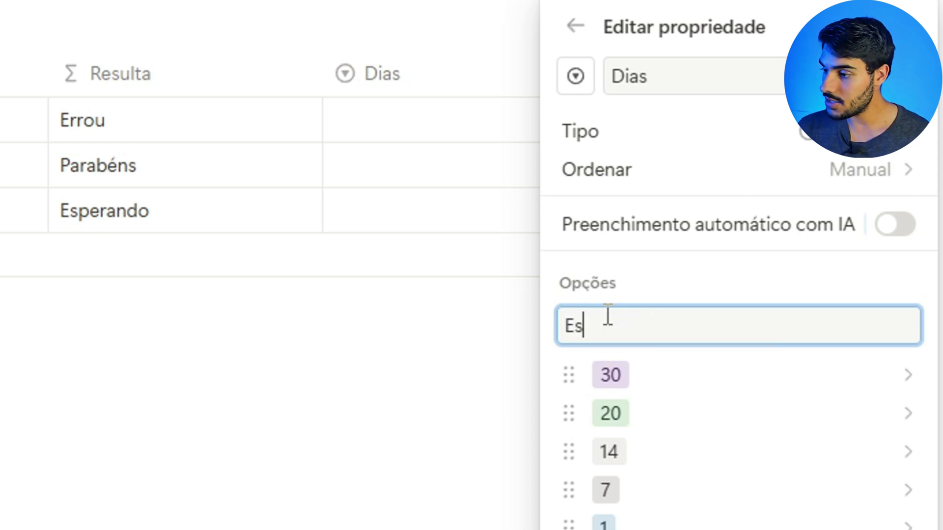
pyautogui.write('perando')
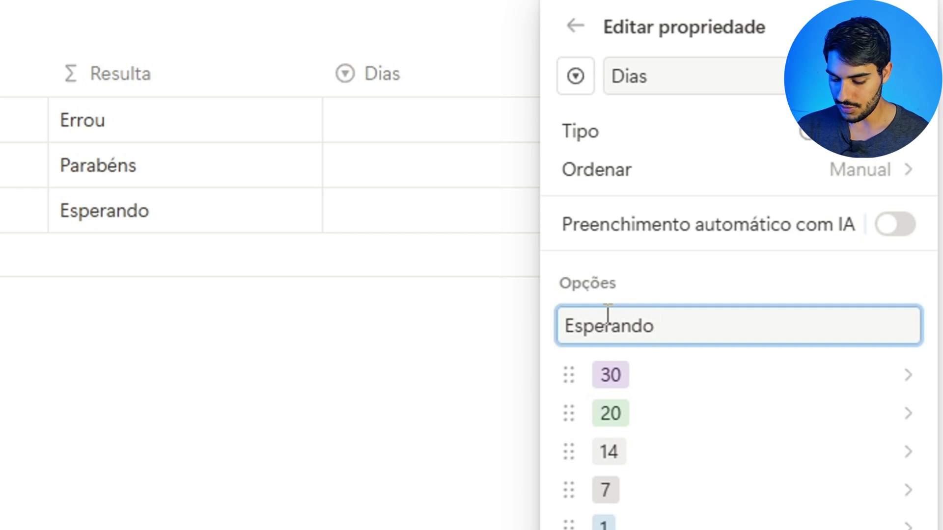
pyautogui.write('..')
pyautogui.press('Return')
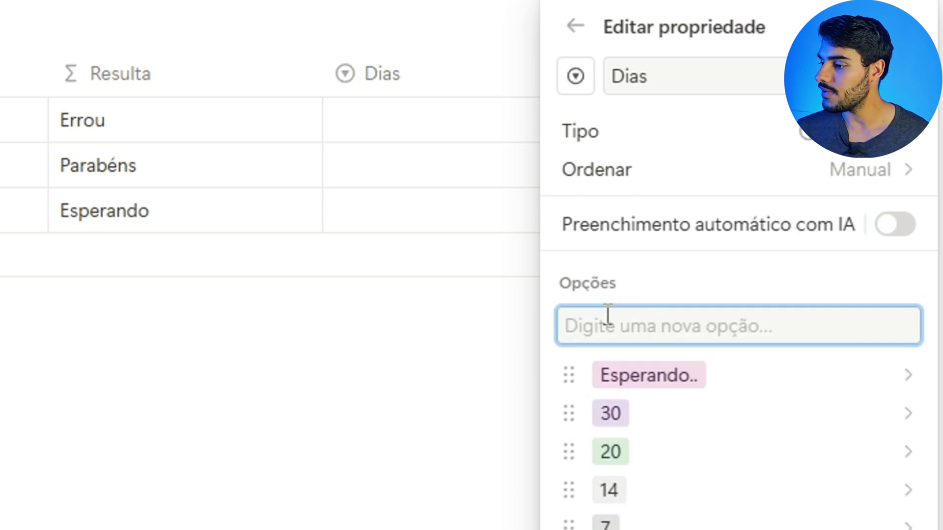
pyautogui.click(333, 381)
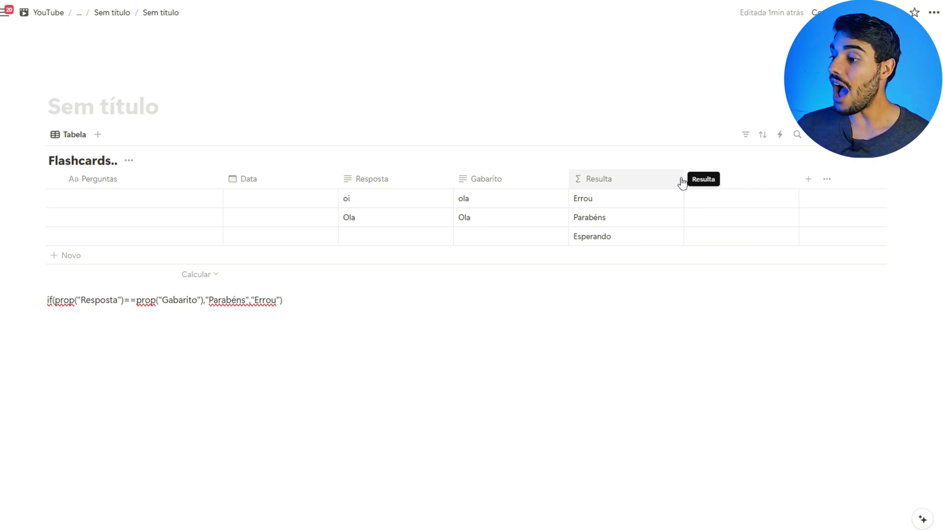
# Step: Narrow the Resulta and Dias columns and add a Fórmula property named "Revisão"
pyautogui.moveTo(684, 179); pyautogui.dragTo(525, 194)
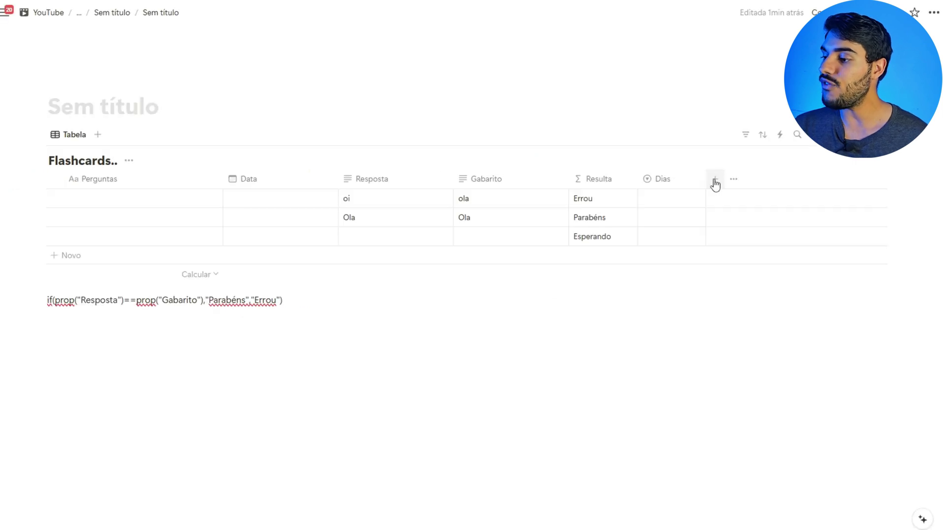
pyautogui.click(715, 180)
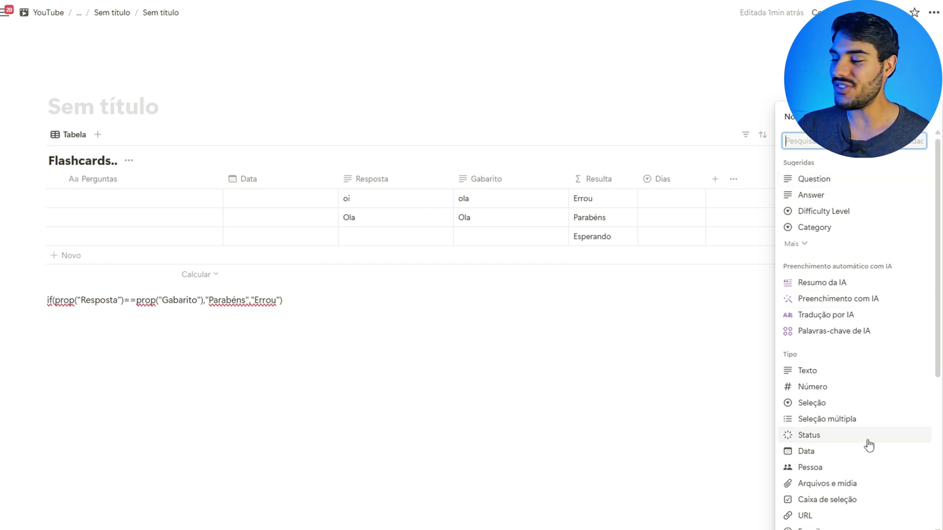
pyautogui.scroll(-5, 791, 322)
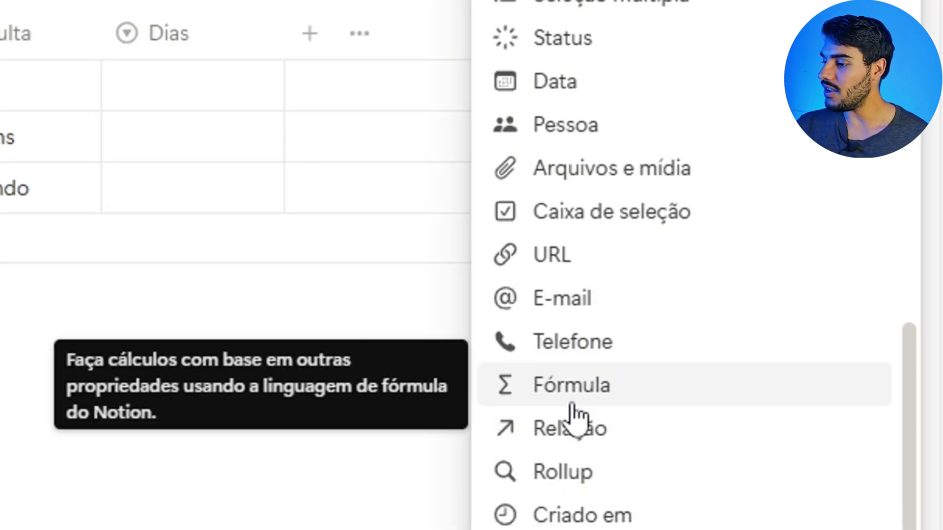
pyautogui.click(572, 391)
pyautogui.write('Revisão')
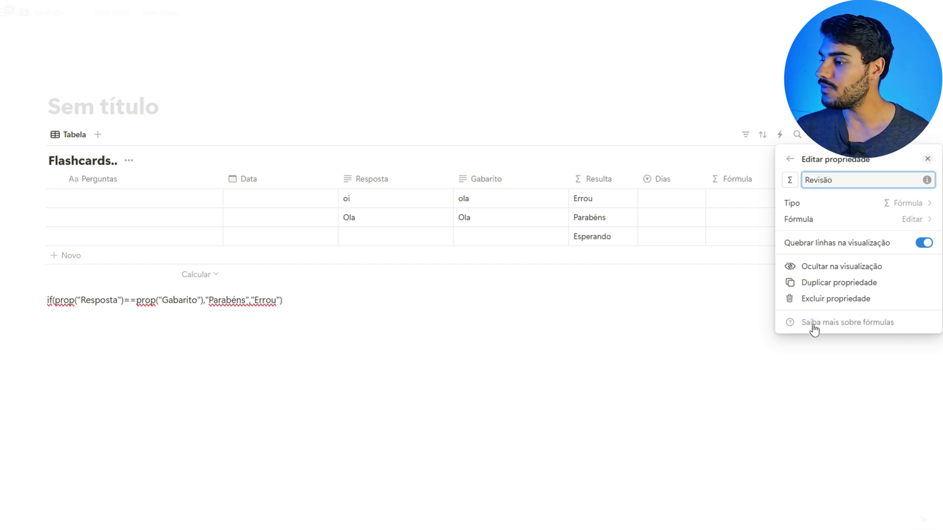
# Step: Begin the Revisão formula with an if() whose condition is Dias == "1"
pyautogui.click(824, 222)
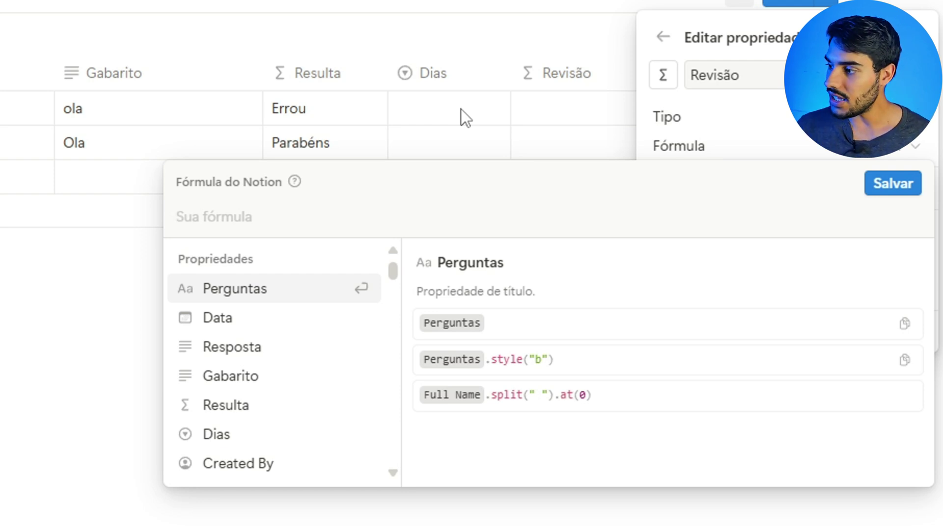
pyautogui.write('if')
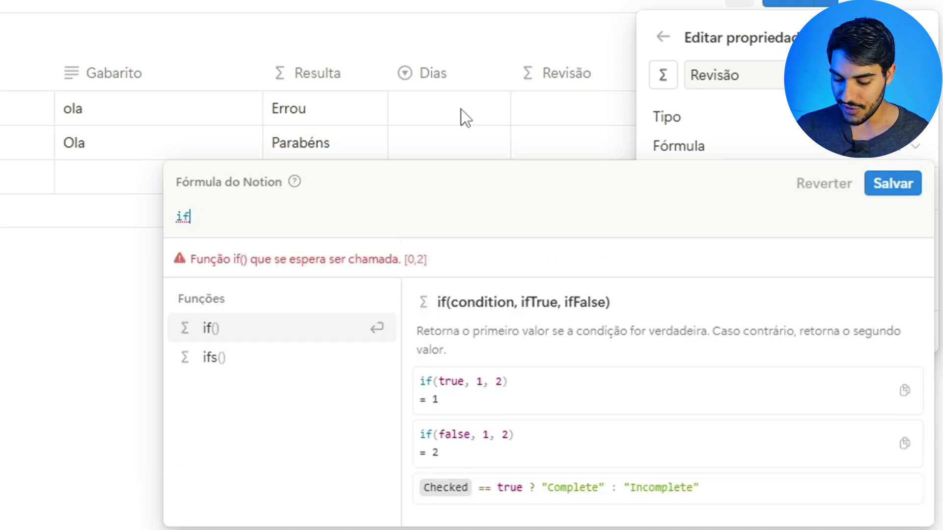
pyautogui.write('(')
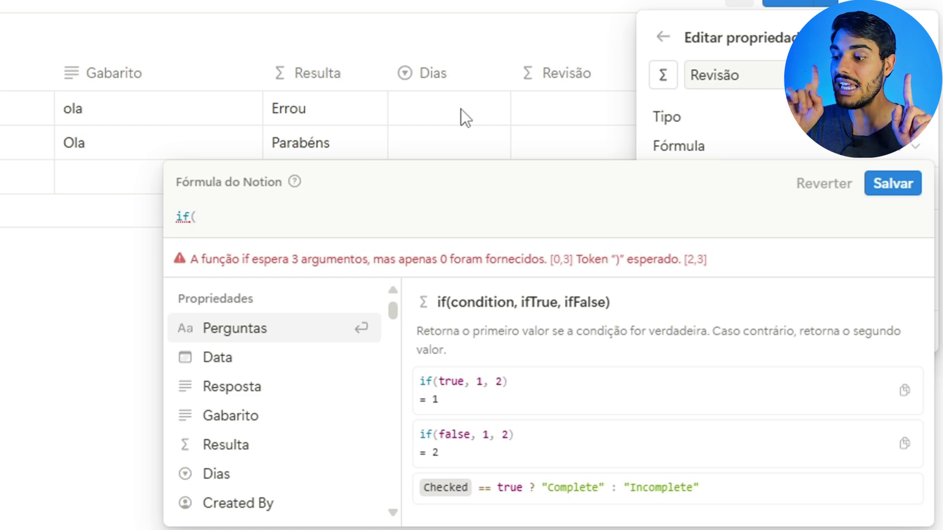
pyautogui.scroll(-2, 228, 383)
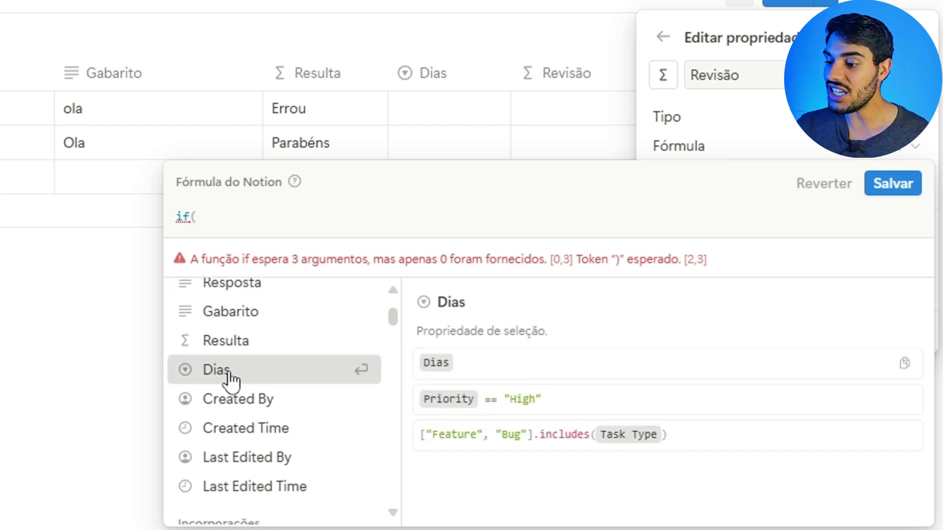
pyautogui.click(229, 373)
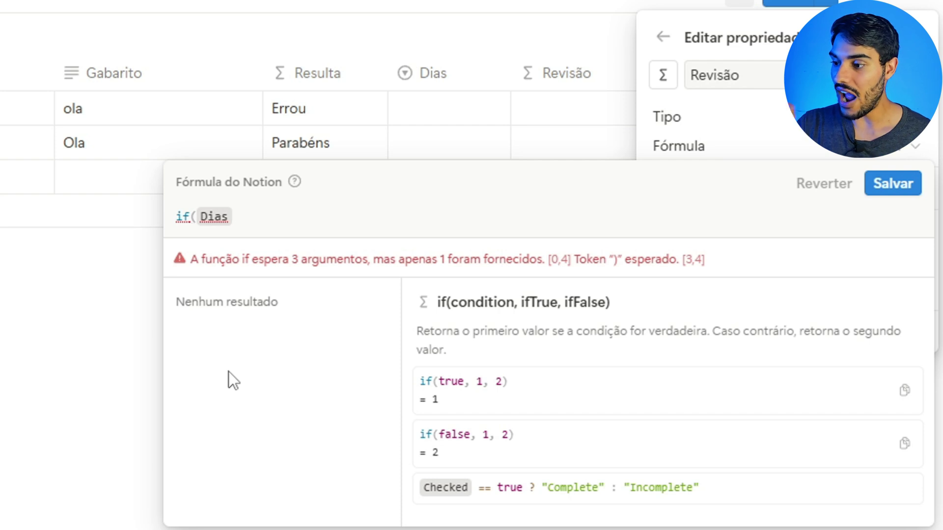
pyautogui.write('==')
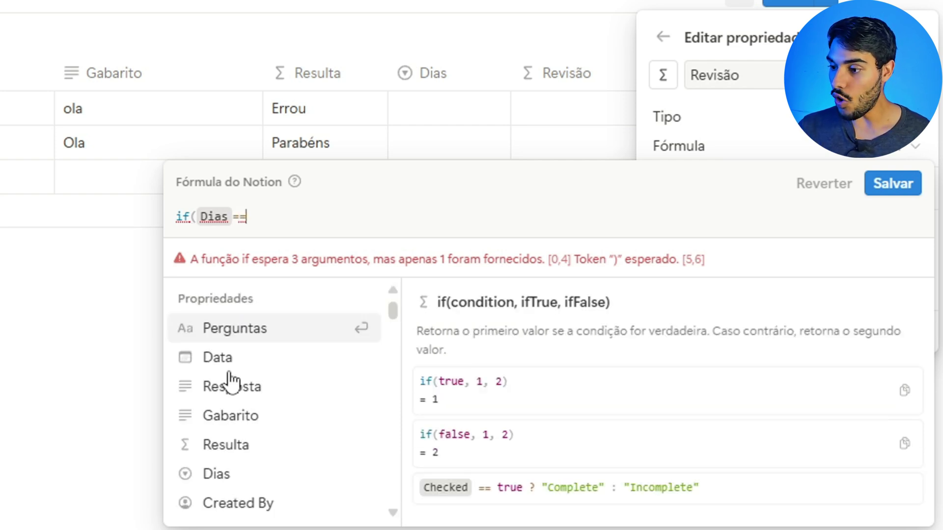
pyautogui.write('"')
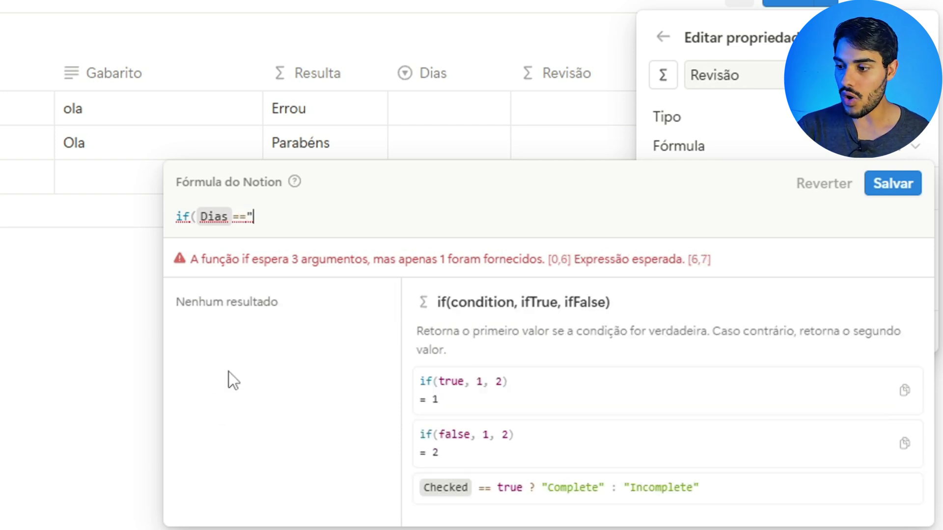
pyautogui.write('1')
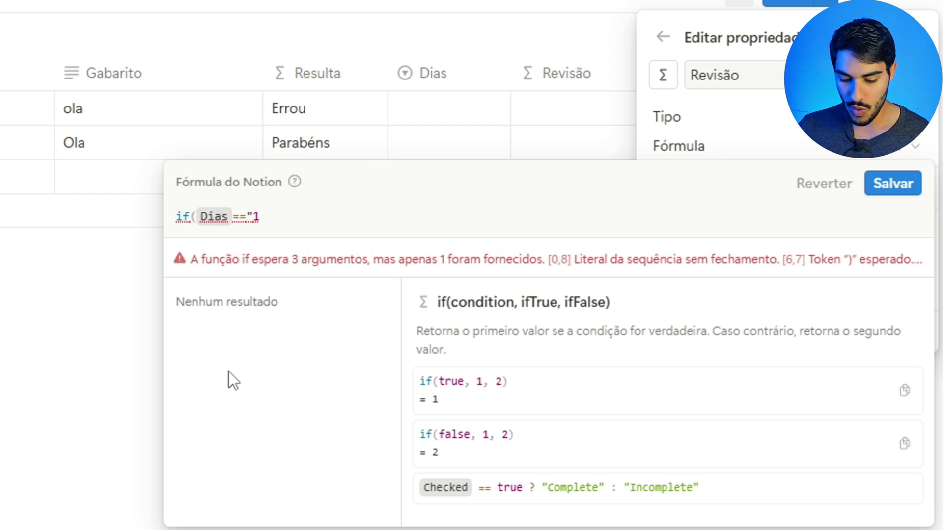
pyautogui.write('"')
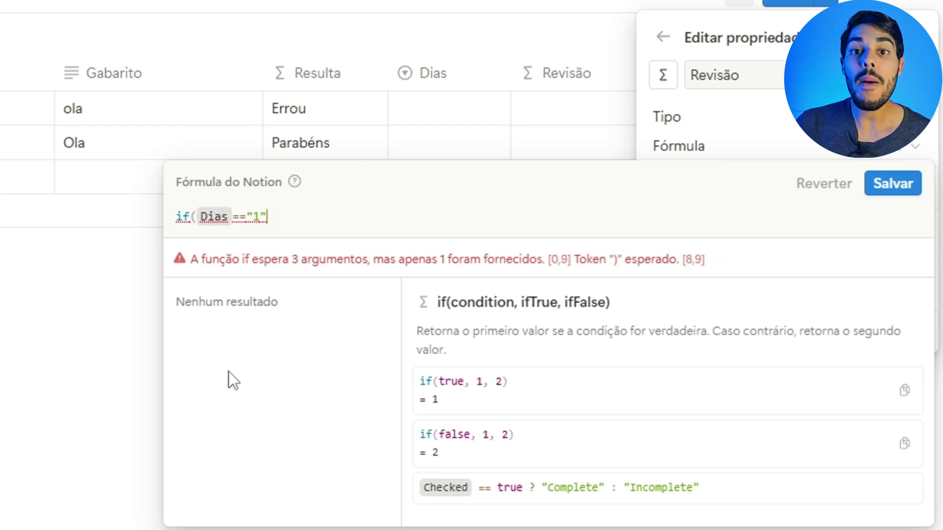
# Step: Add dateAdd(Data,1,"days") as the true result of the Revisão formula's if(), followed by a comma for the next argument
pyautogui.write(',d')
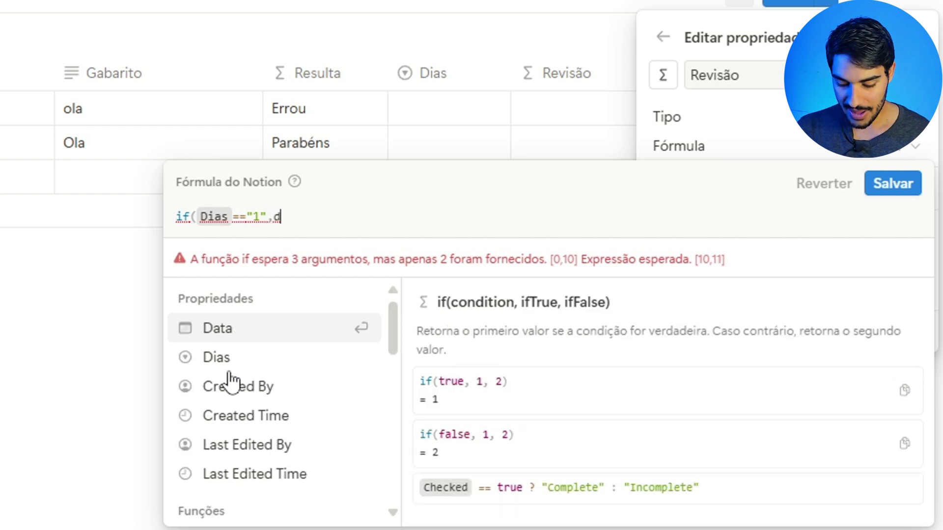
pyautogui.write('a')
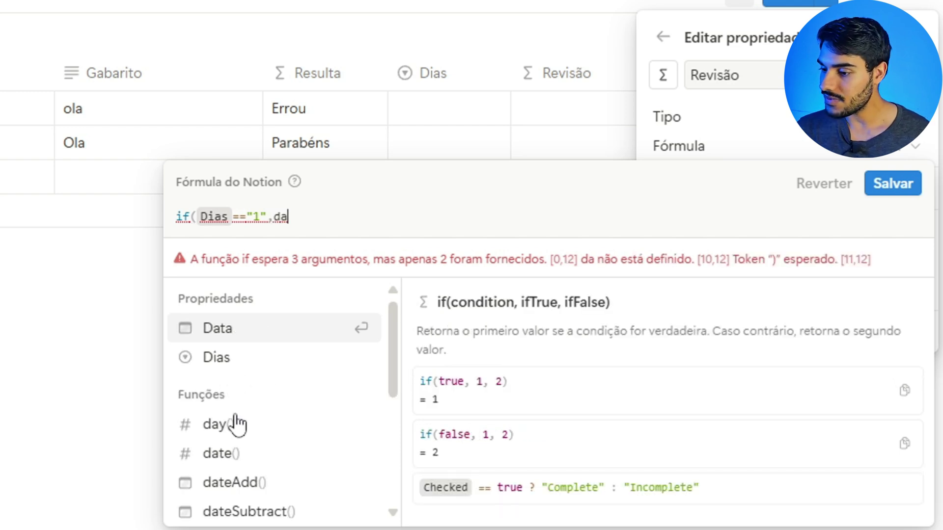
pyautogui.click(234, 499)
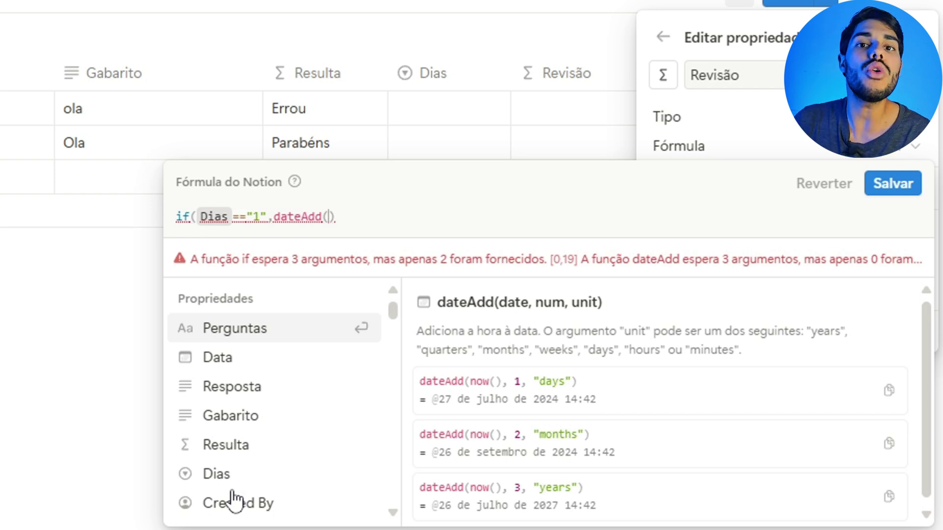
pyautogui.click(233, 365)
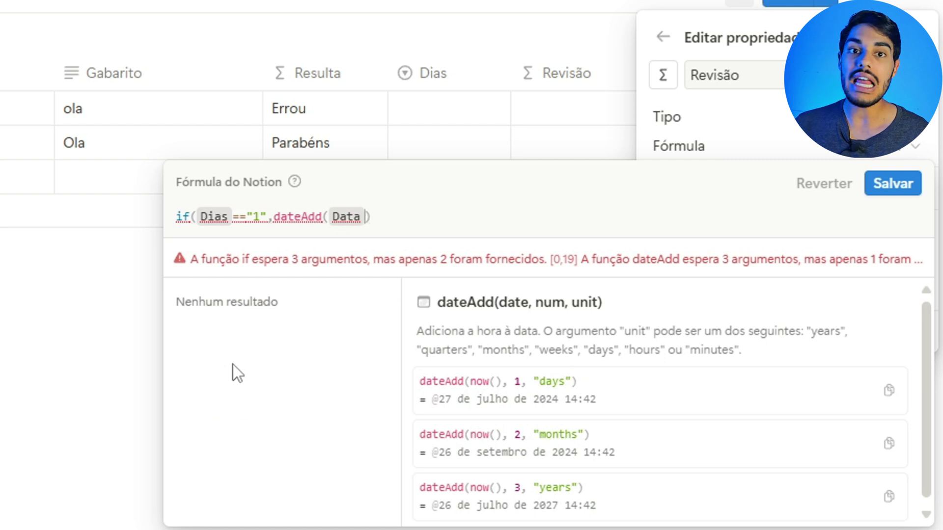
pyautogui.write(', ')
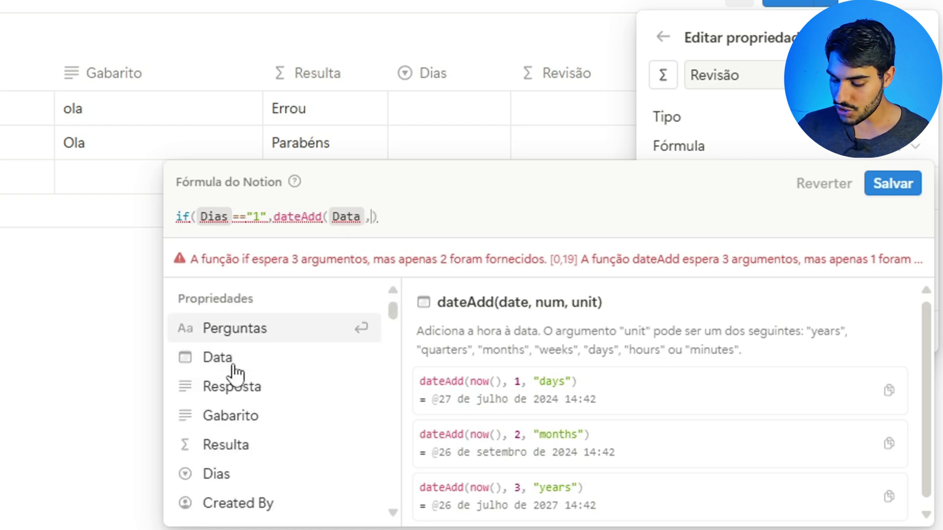
pyautogui.write('1')
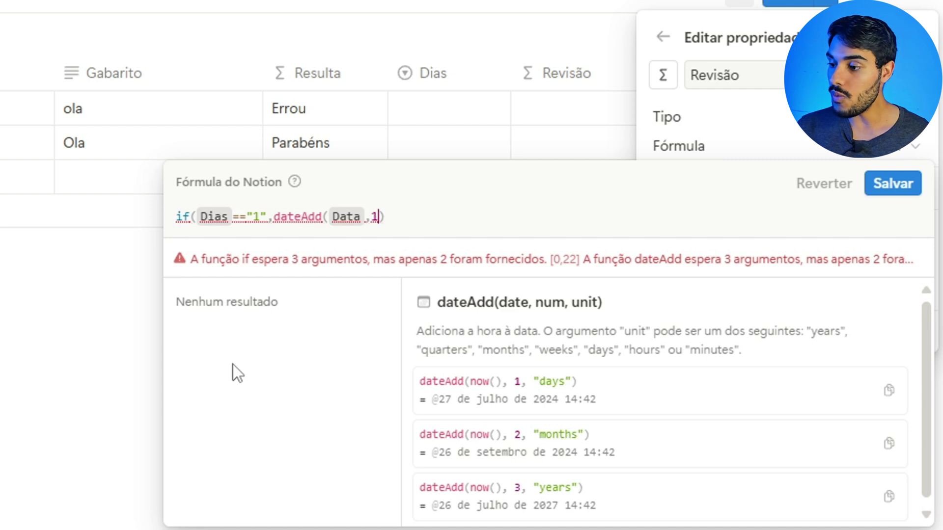
pyautogui.write(',')
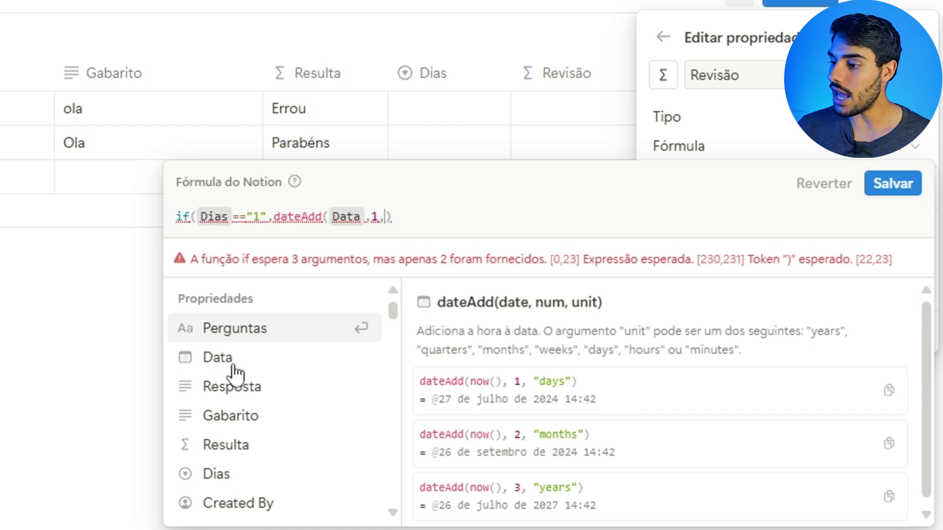
pyautogui.write('"')
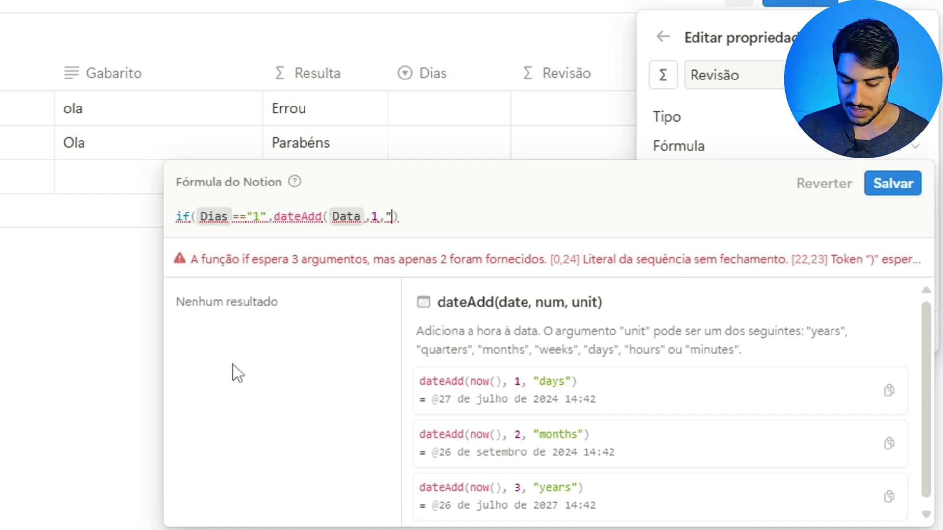
pyautogui.write('d')
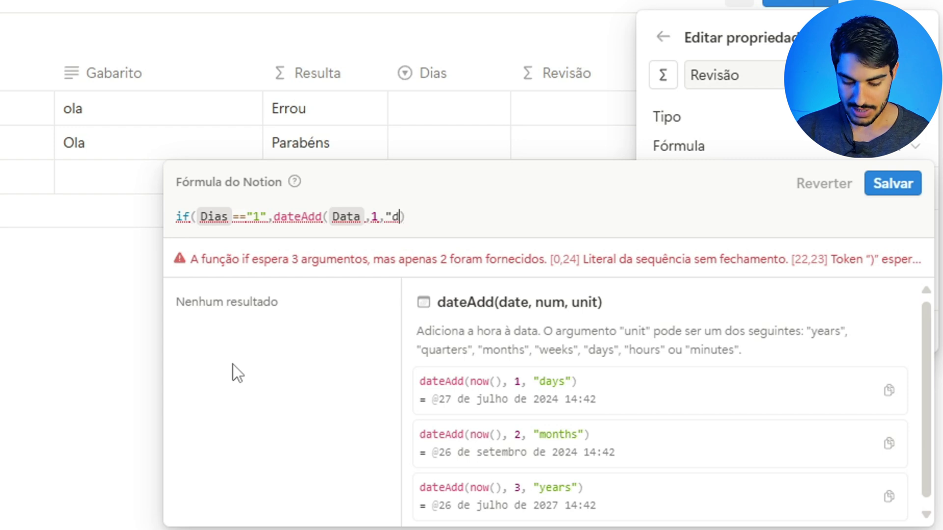
pyautogui.write('ays"')
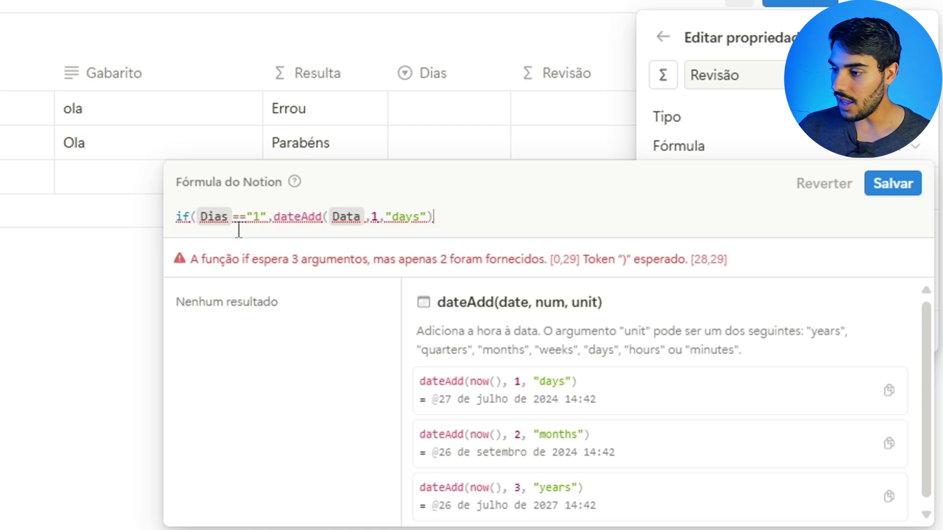
pyautogui.write(',')
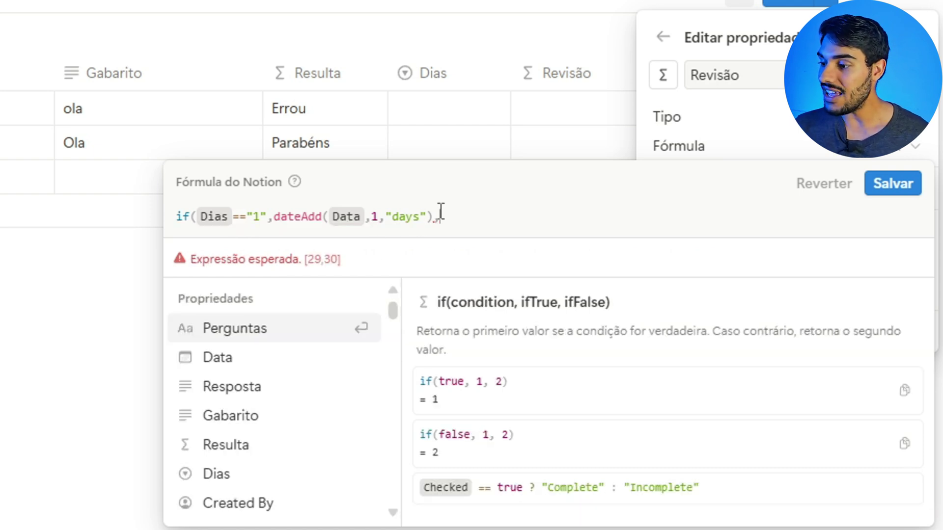
# Step: Copy the clause if(Dias=="1",dateAdd(Data,1,"days") and paste it after the comma as a nested second clause
pyautogui.moveTo(435, 216); pyautogui.dragTo(144, 216)
pyautogui.hotkey('ctrl', 'c')
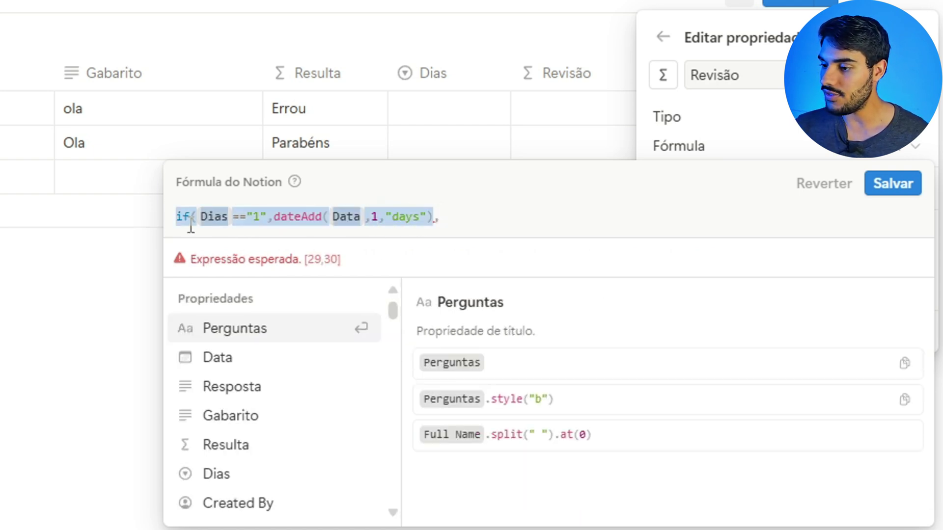
pyautogui.rightClick(190, 224)
pyautogui.click(239, 343)
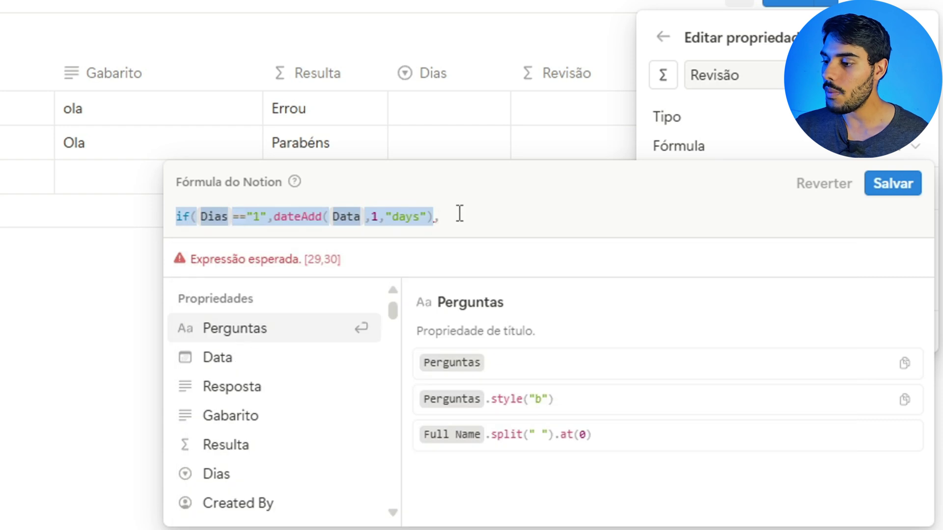
pyautogui.click(449, 216)
pyautogui.write(',')
pyautogui.hotkey('ctrl', 'v')
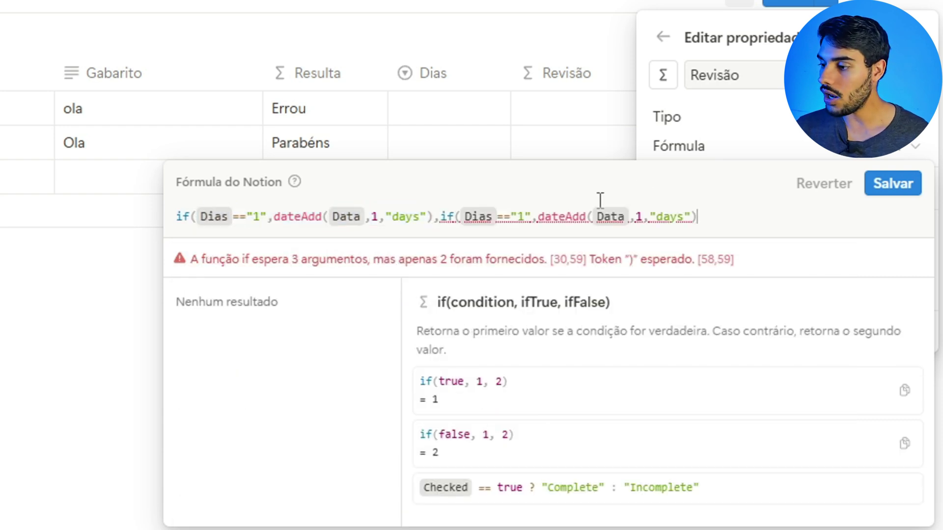
# Step: Change the second clause to test Dias == "7" and add 7 days to Data
pyautogui.click(523, 217)
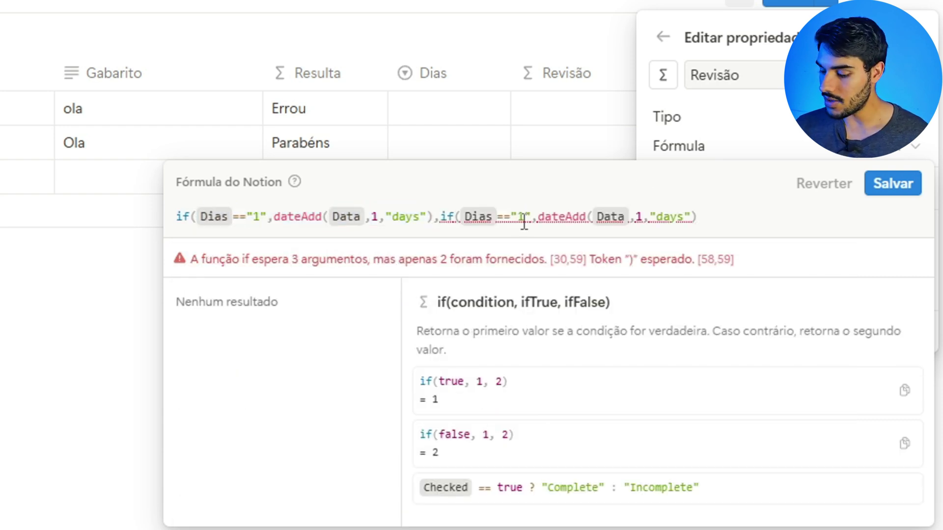
pyautogui.press('BackSpace')
pyautogui.write('7')
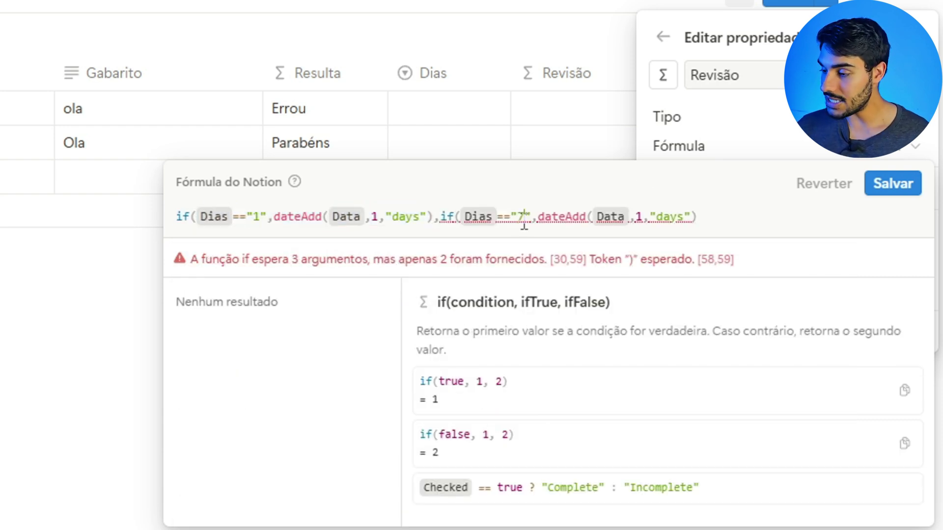
pyautogui.click(643, 217)
pyautogui.press('BackSpace')
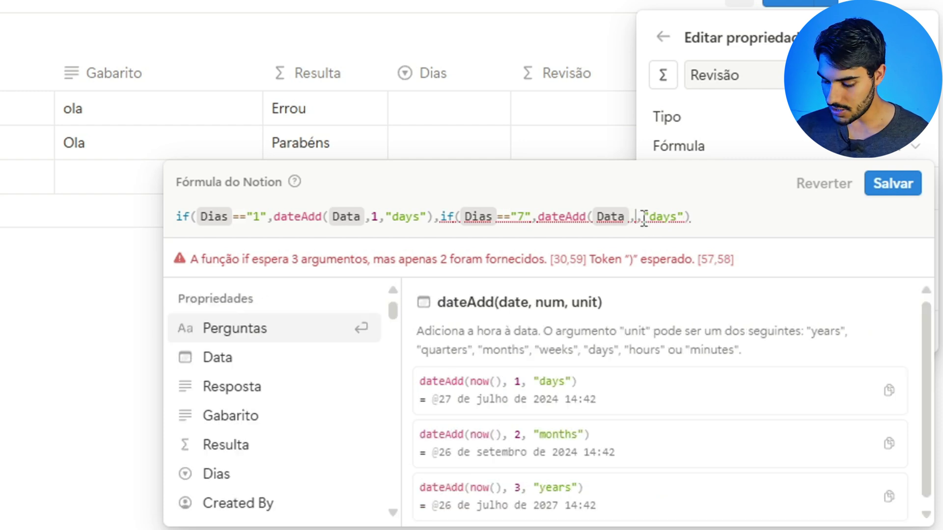
pyautogui.write('7')
# Step: Append a third copy of the copied clause, with Dias == "14" as its condition and 14 as its days to add
pyautogui.click(723, 221)
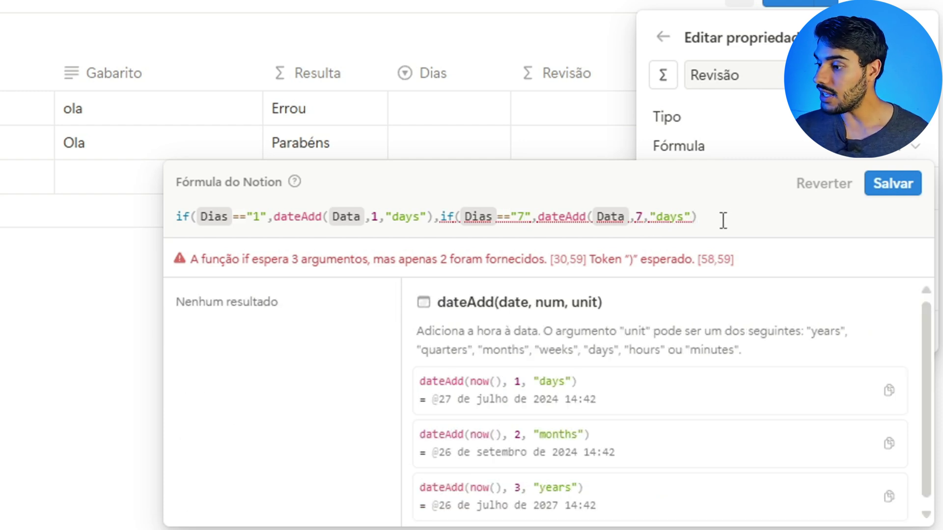
pyautogui.write(',,')
pyautogui.hotkey('ctrl', 'v')
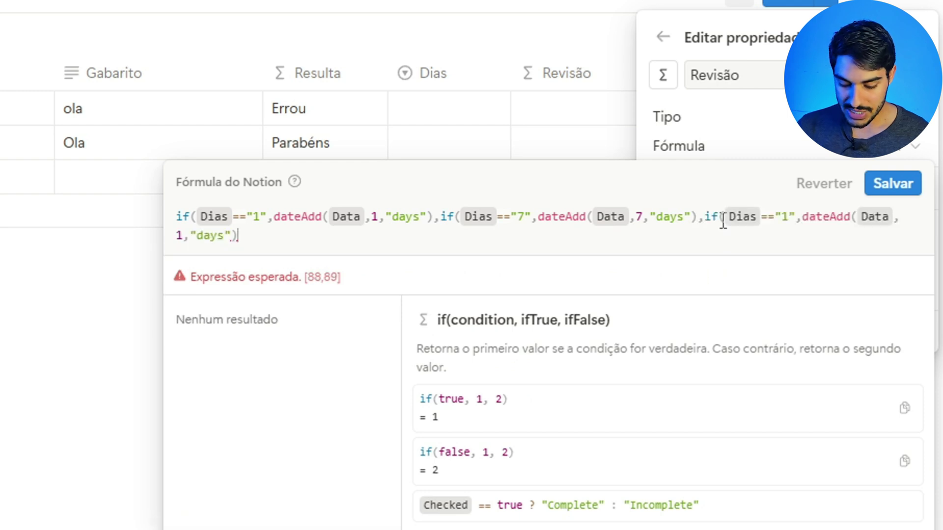
pyautogui.click(788, 217)
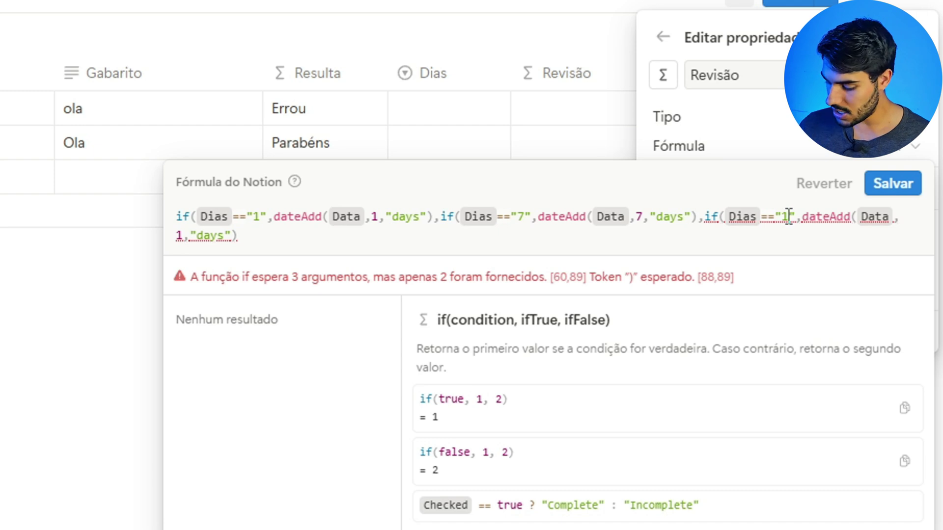
pyautogui.press('BackSpace')
pyautogui.write('14')
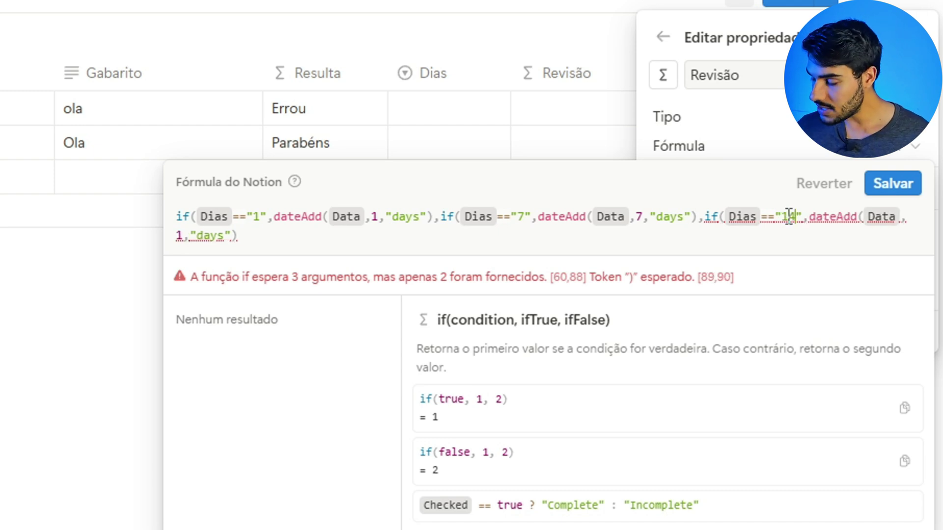
pyautogui.click(187, 242)
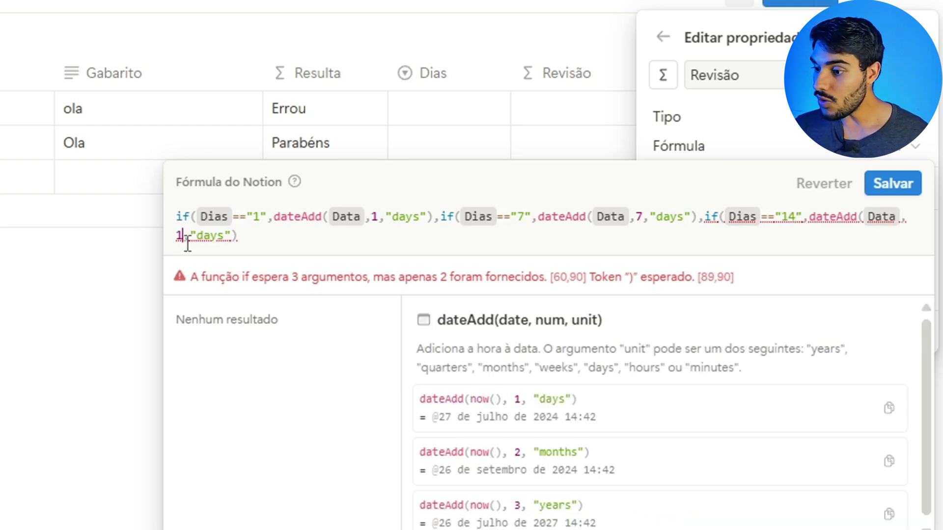
pyautogui.press('BackSpace')
pyautogui.write('14')
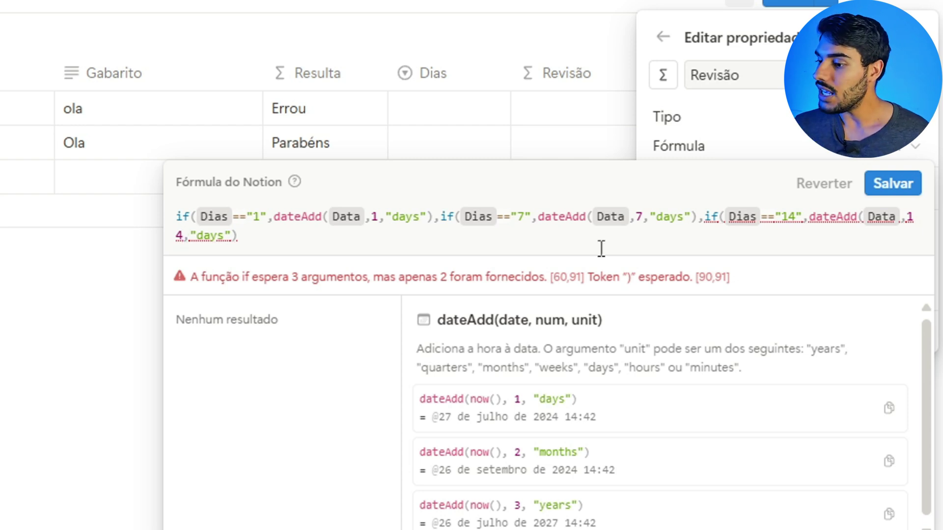
# Step: Append a fourth copy of the clause, with Dias == "20" as its condition and 20 as its days to add
pyautogui.click(253, 250)
pyautogui.write(',')
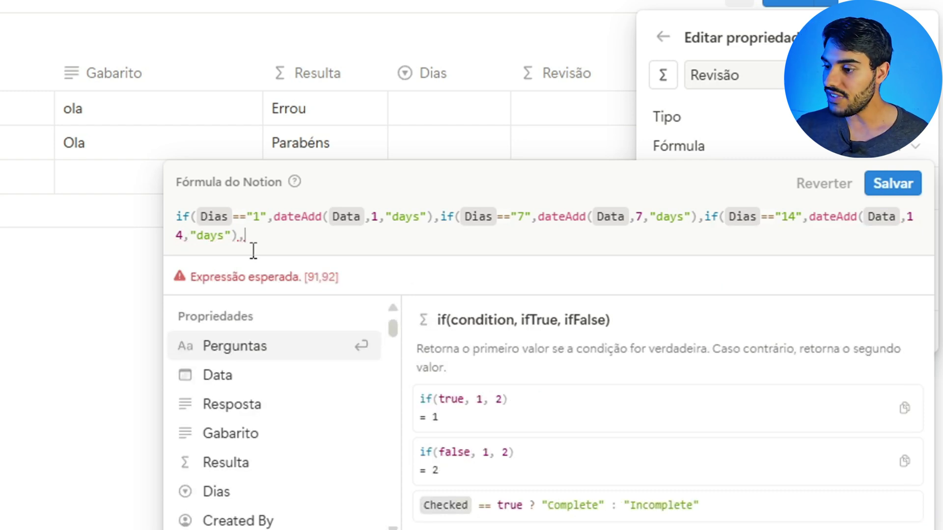
pyautogui.rightClick(258, 240)
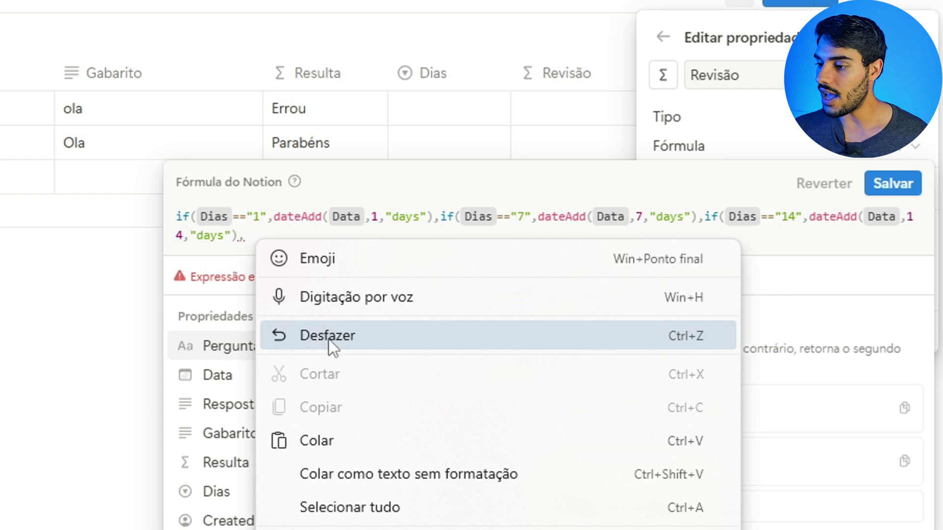
pyautogui.click(336, 439)
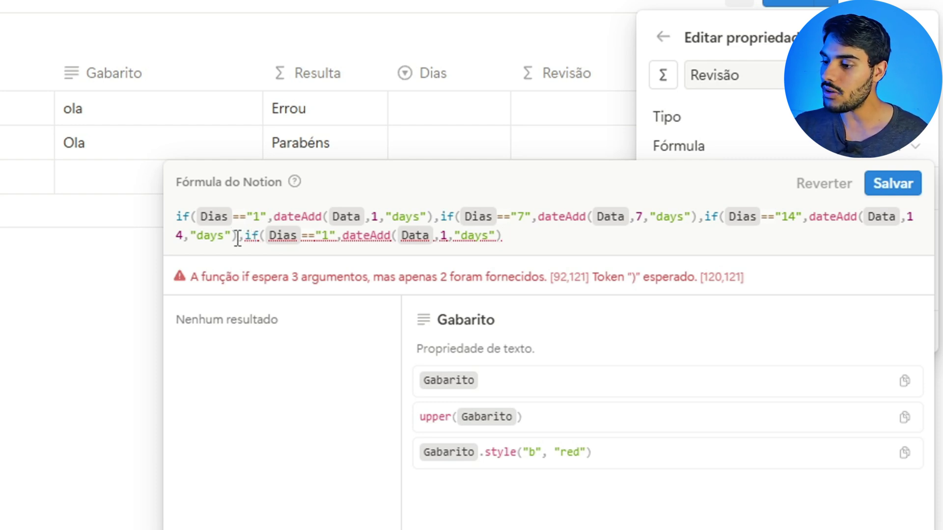
pyautogui.click(330, 240)
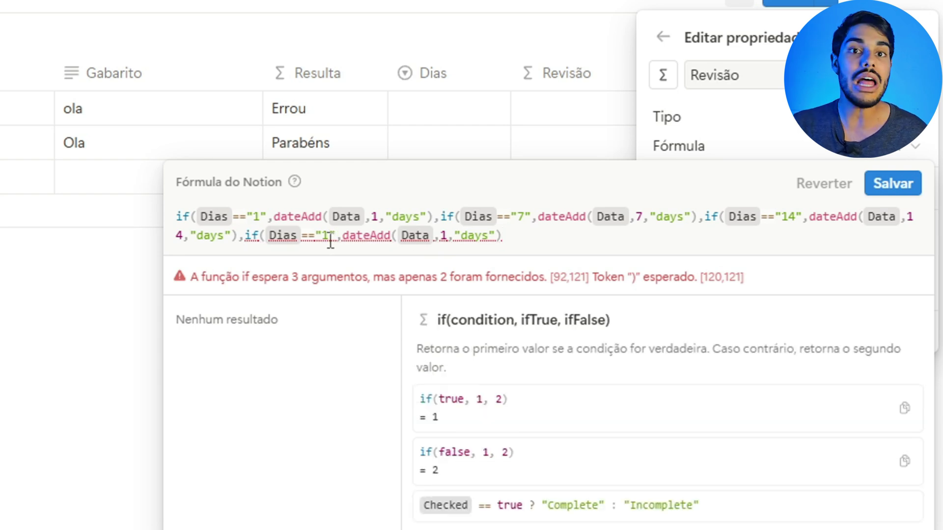
pyautogui.press('BackSpace')
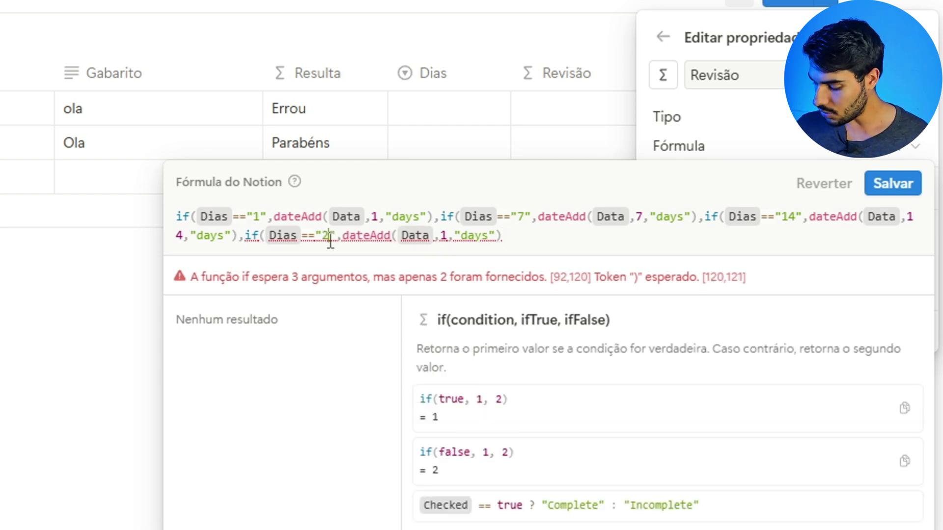
pyautogui.write('20')
pyautogui.click(459, 234)
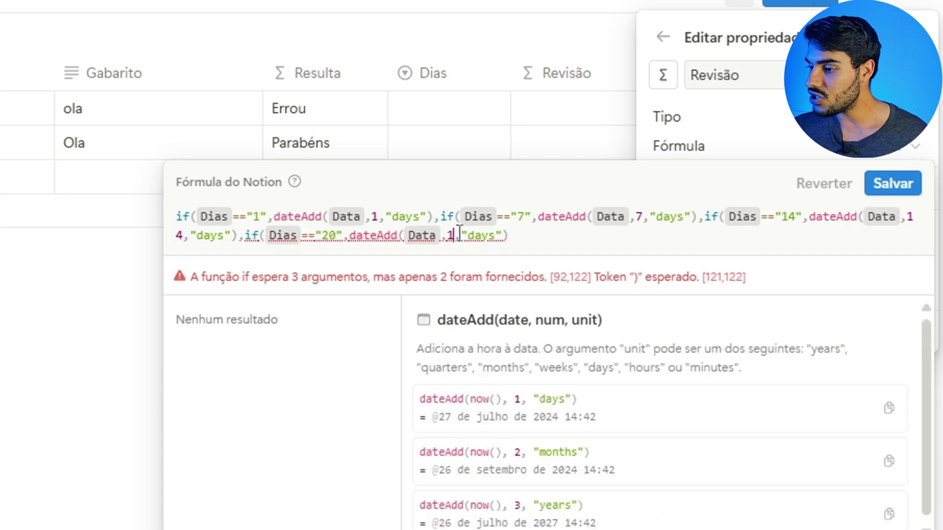
pyautogui.press('BackSpace')
pyautogui.write('20')
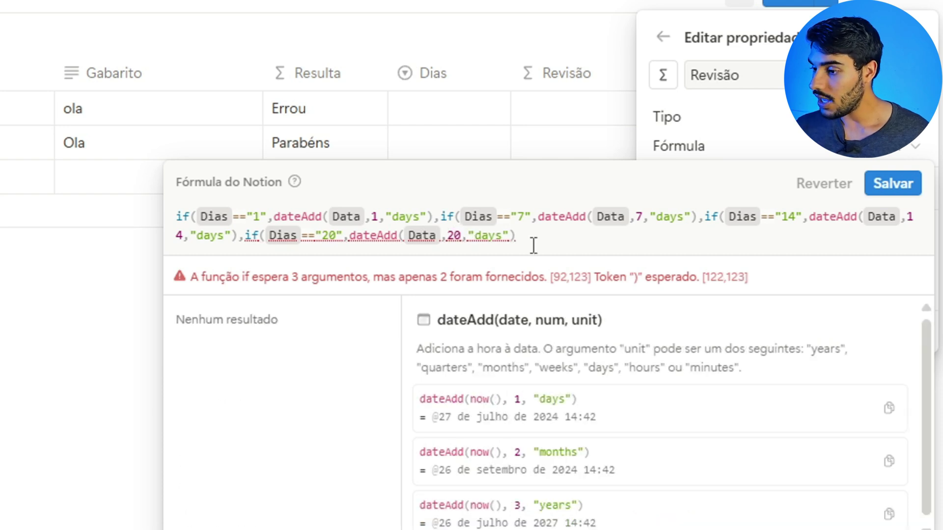
# Step: Append a fifth copy of the clause, with Dias == "30" as its condition and 30 as its days to add
pyautogui.click(522, 240)
pyautogui.write(',')
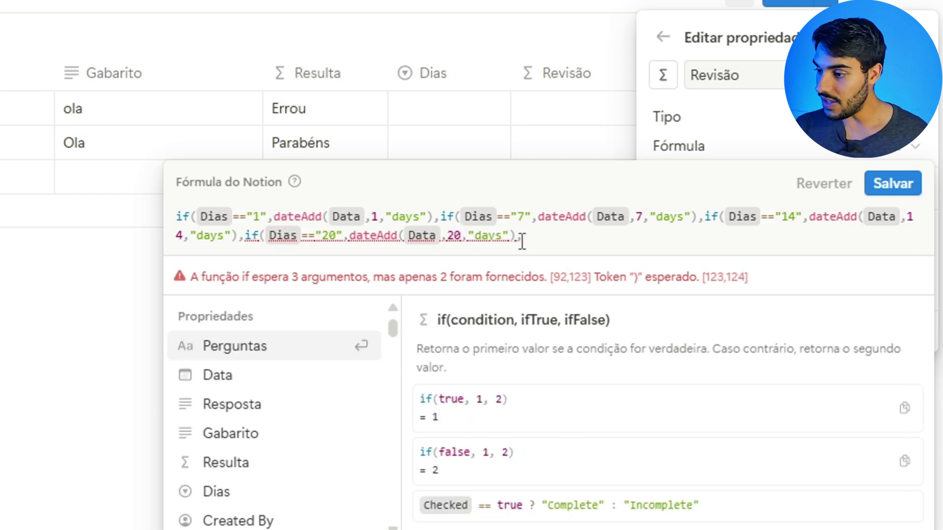
pyautogui.hotkey('ctrl', 'v')
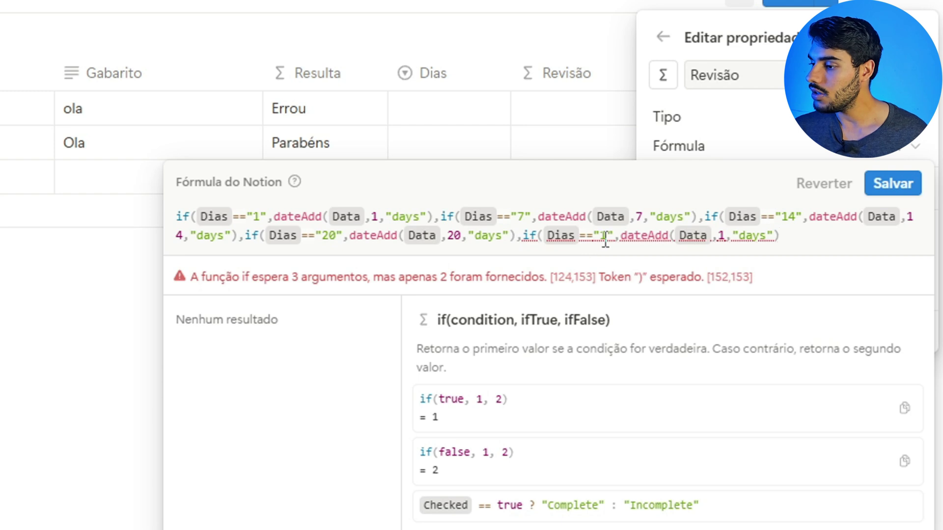
pyautogui.click(608, 241)
pyautogui.press('BackSpace')
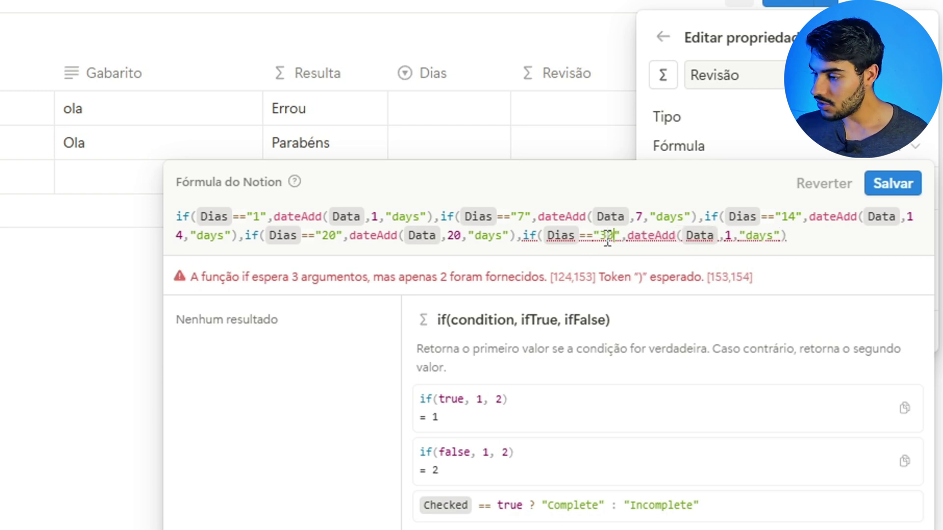
pyautogui.write('30')
pyautogui.click(737, 235)
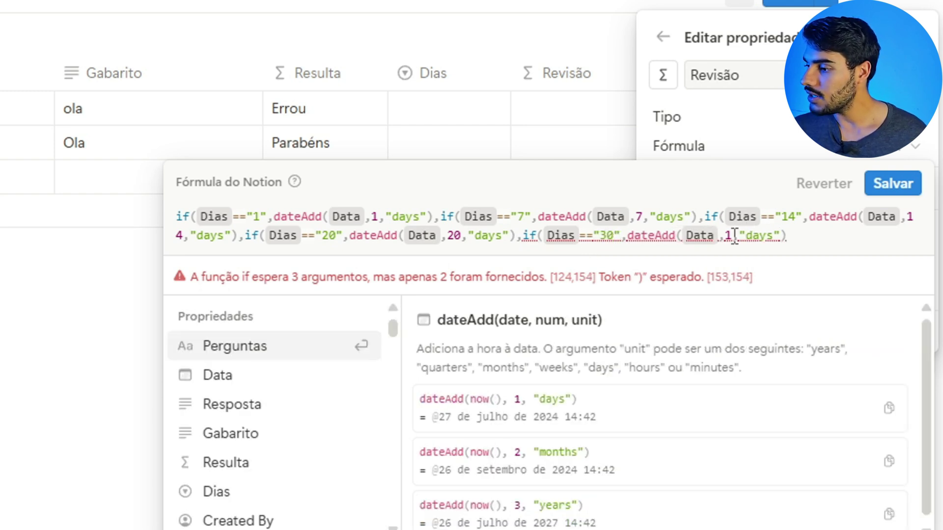
pyautogui.press('BackSpace')
pyautogui.write('30')
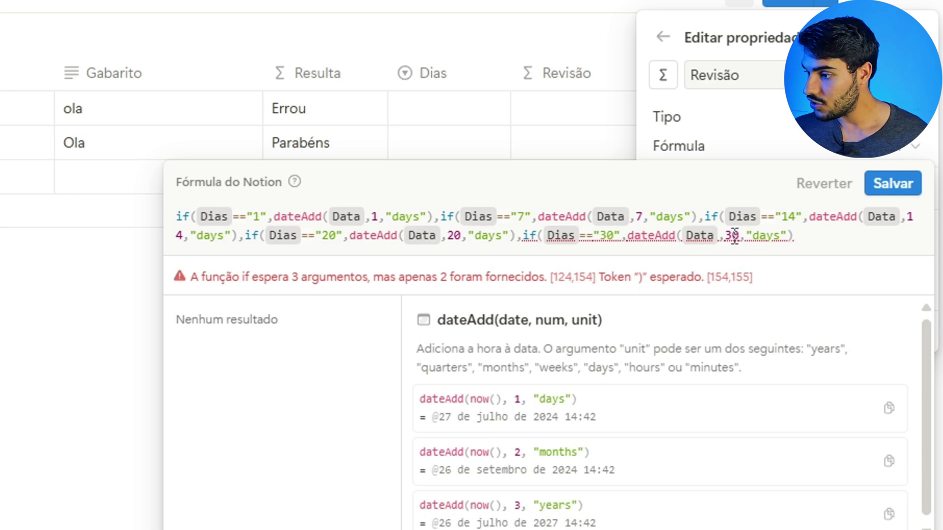
# Step: Complete the Revisão formula with Data as the final fallback value, close all five nested if clauses, and save it
pyautogui.click(809, 243)
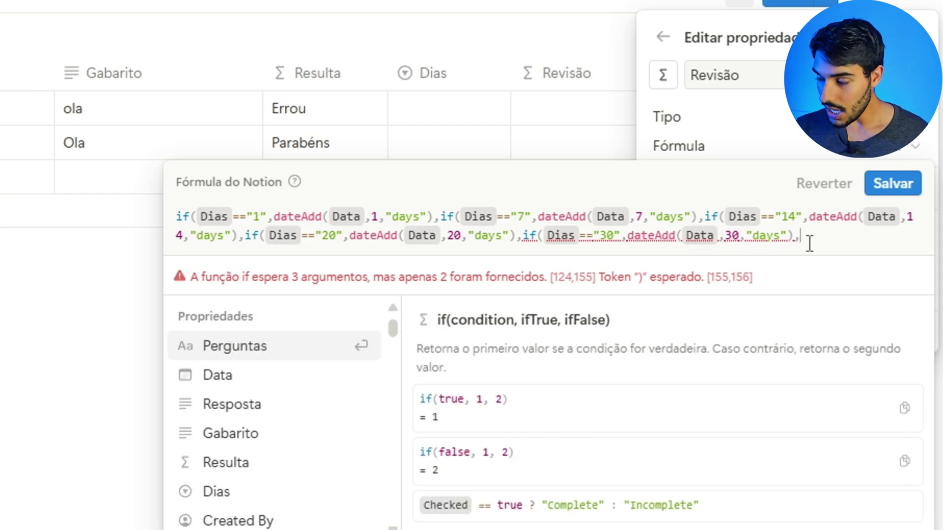
pyautogui.write(',')
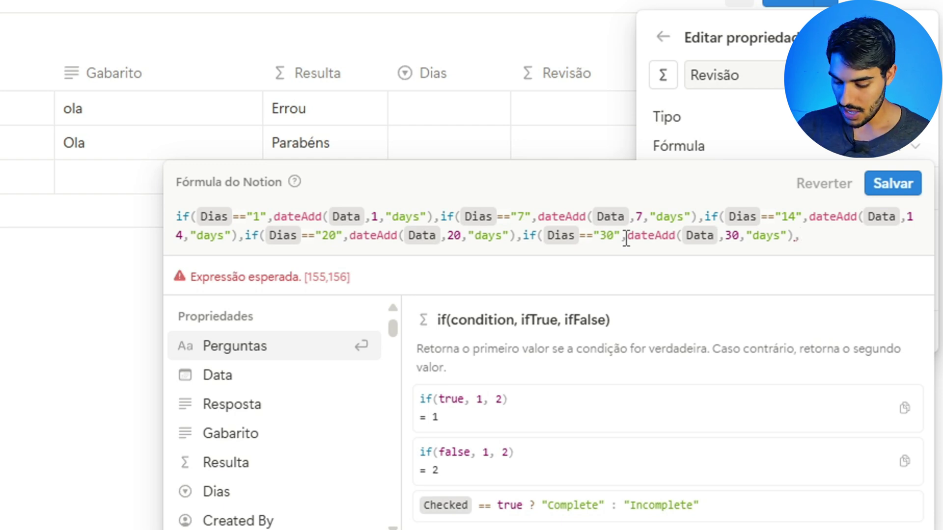
pyautogui.write(',')
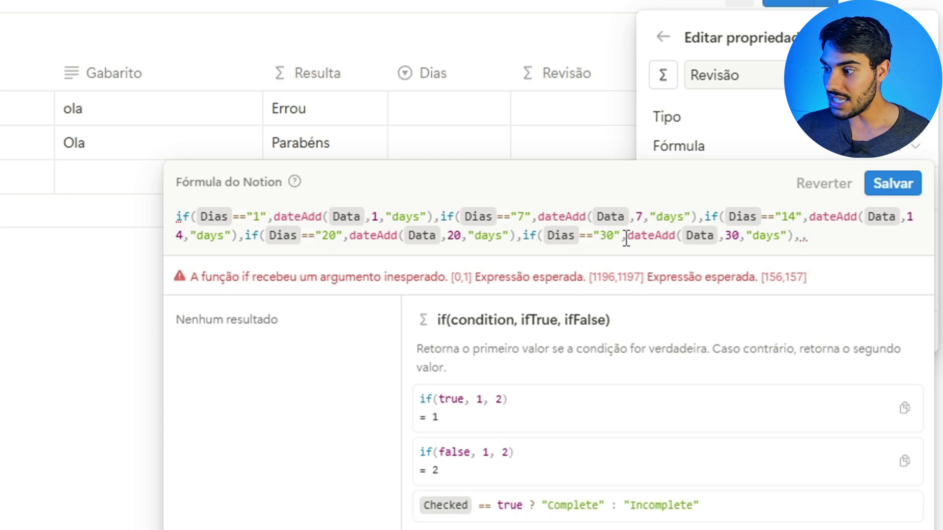
pyautogui.press('BackSpace')
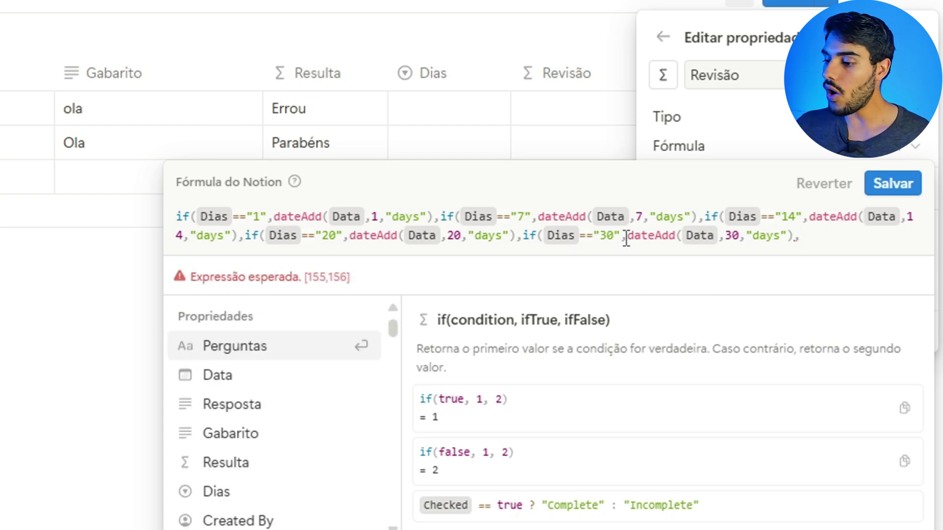
pyautogui.click(241, 378)
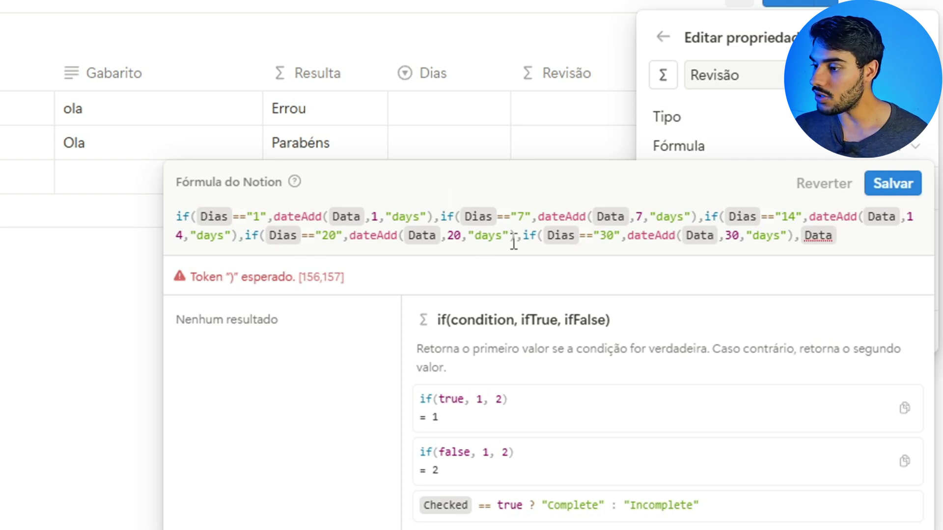
pyautogui.write(')')
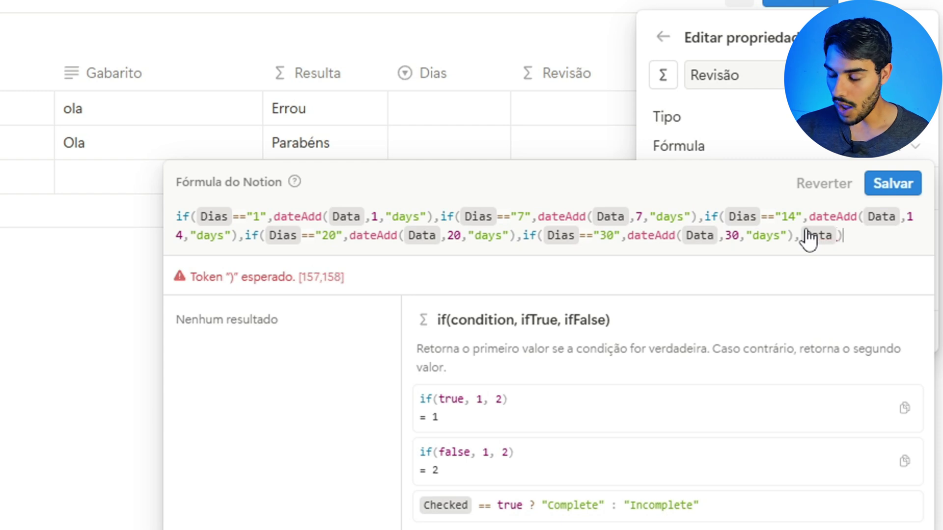
pyautogui.write('))))')
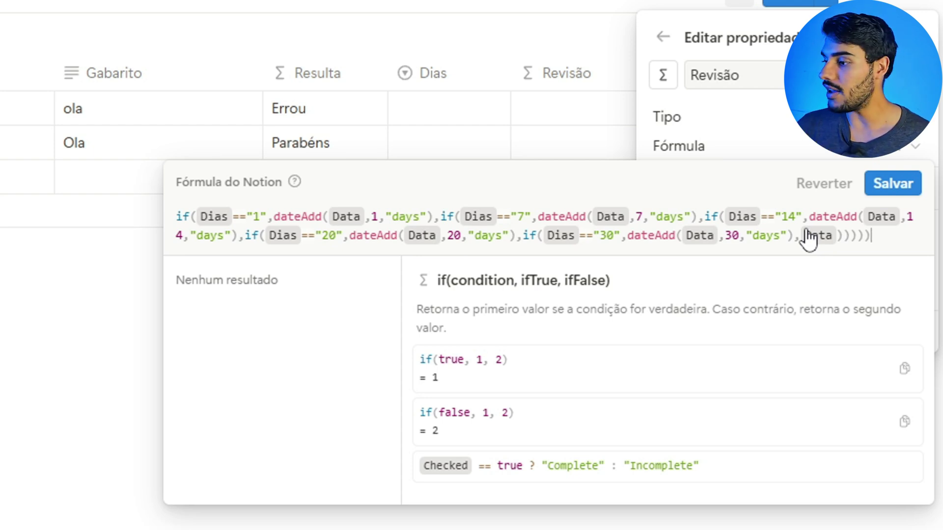
pyautogui.click(888, 184)
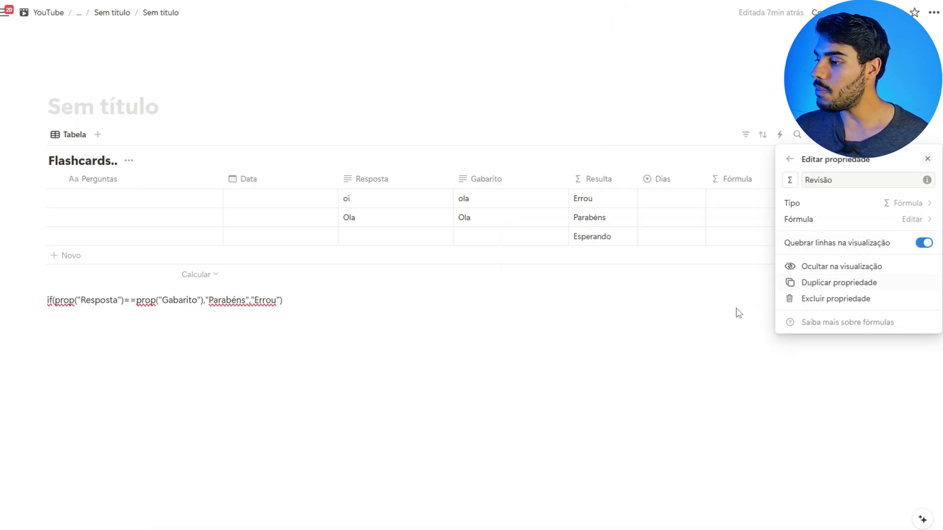
pyautogui.click(716, 318)
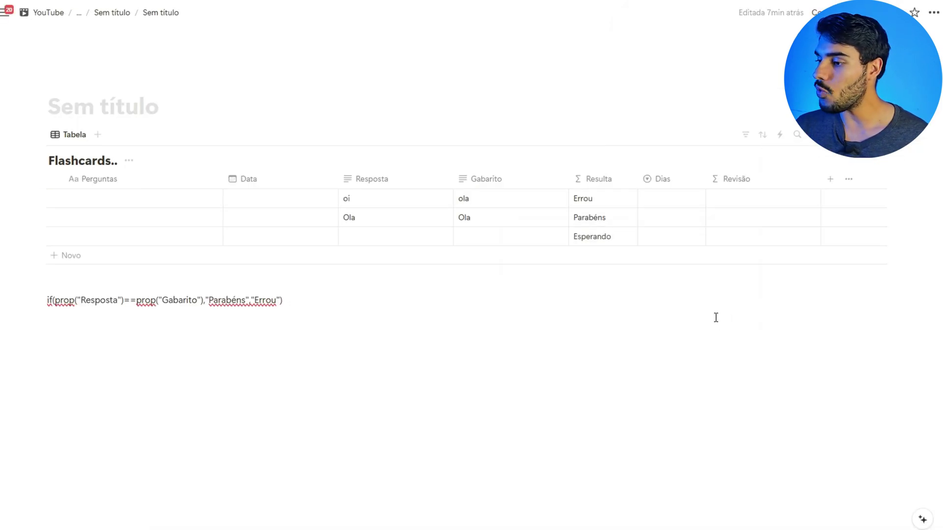
# Step: Set the first flashcard row's Data to 26/07/2024 and its Dias to 1
pyautogui.click(253, 198)
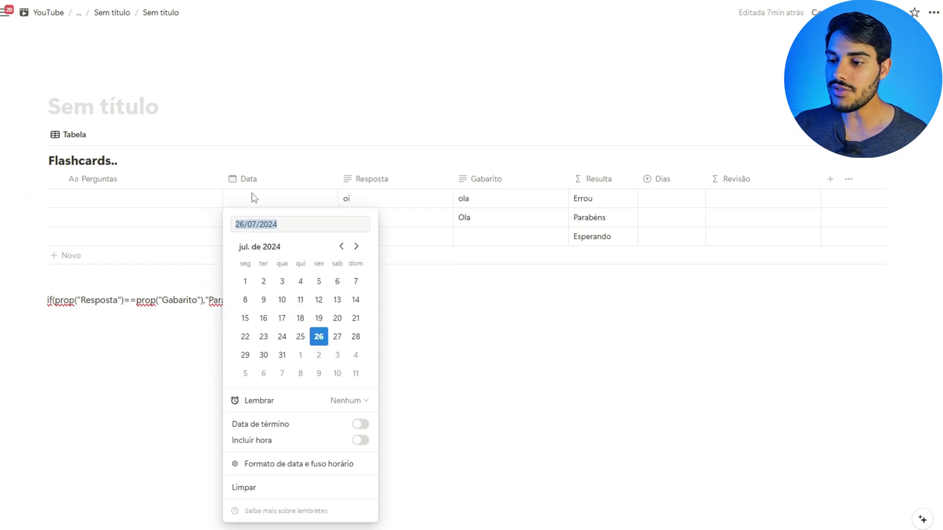
pyautogui.click(321, 338)
pyautogui.click(425, 307)
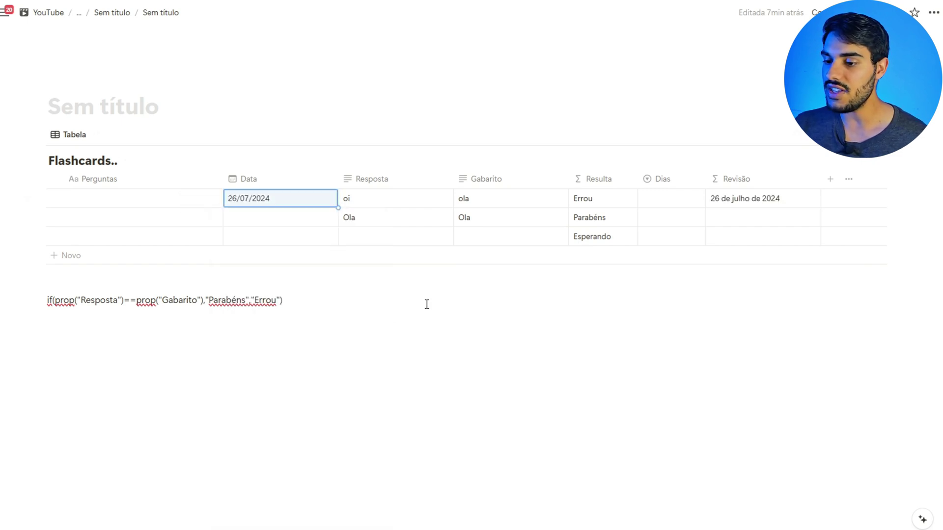
pyautogui.click(653, 207)
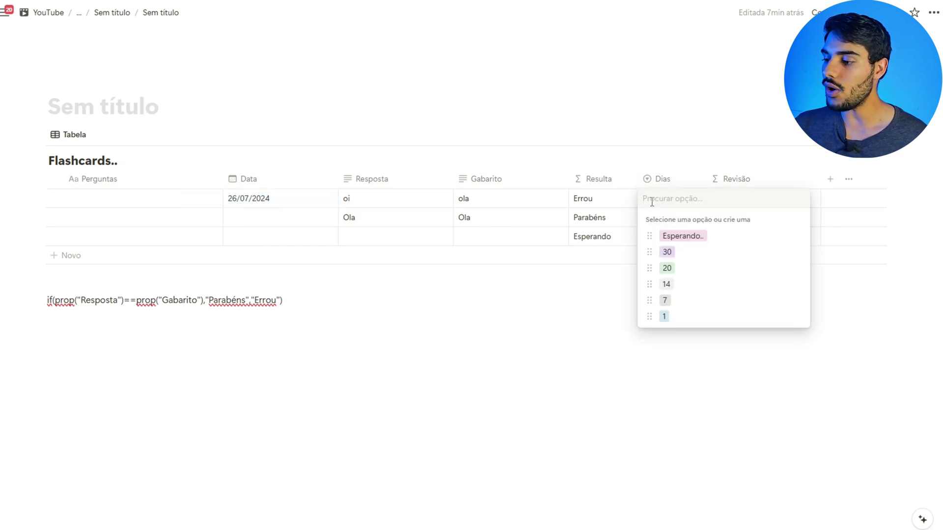
pyautogui.click(681, 318)
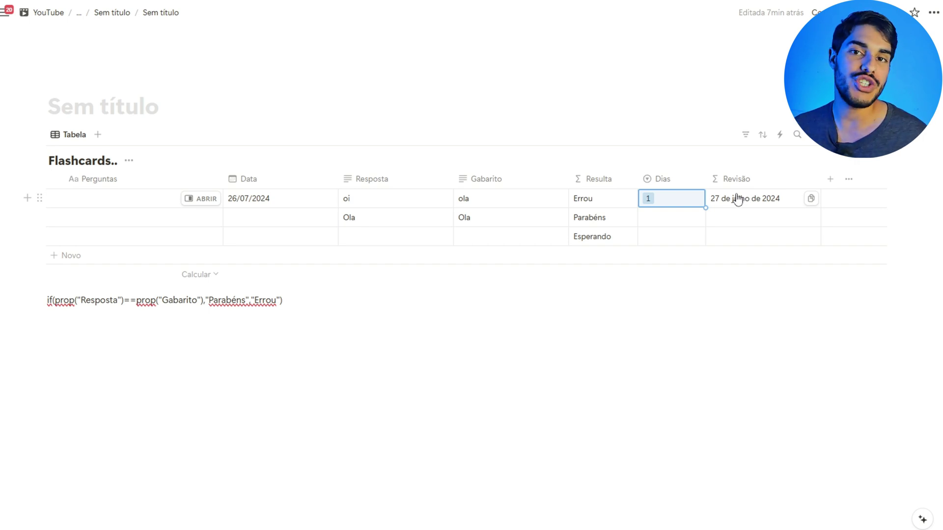
# Step: Change the first row's Dias to 14 and then to 20, and reopen the Revisão formula to review and save it
pyautogui.click(656, 204)
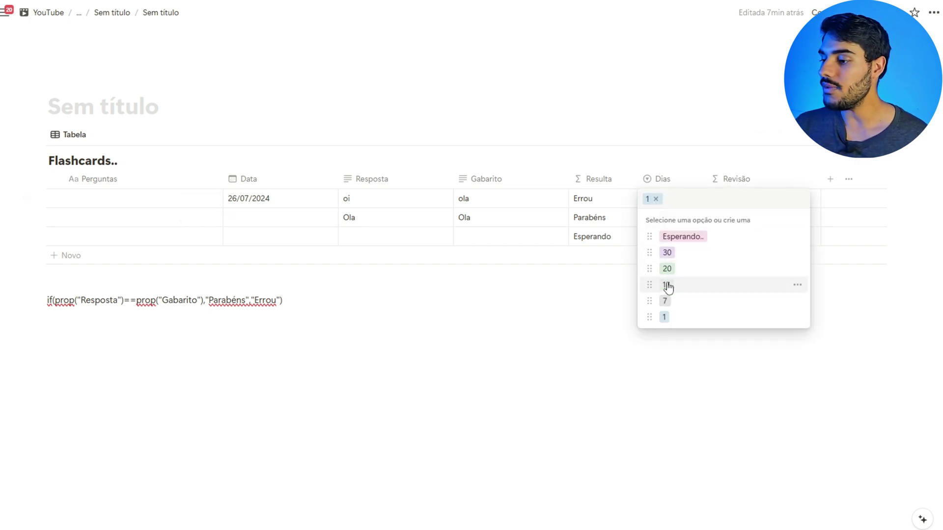
pyautogui.click(668, 287)
pyautogui.click(673, 198)
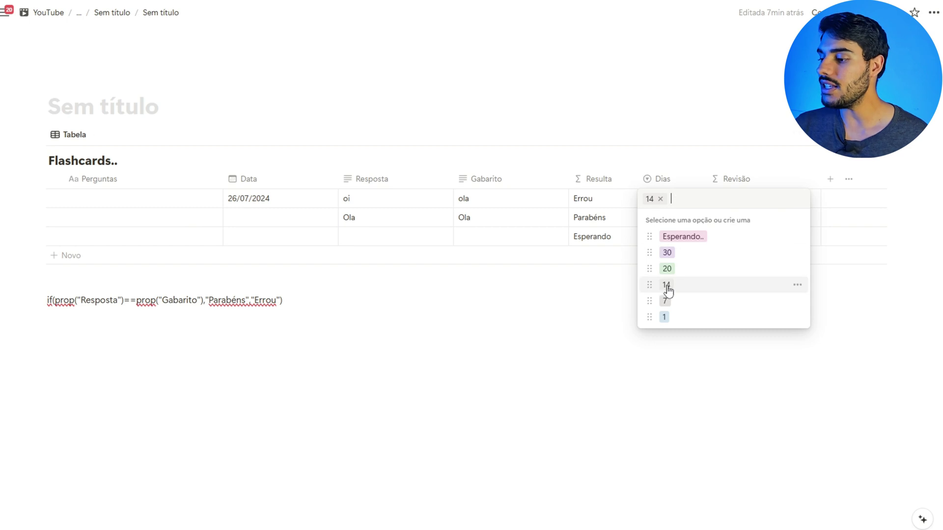
pyautogui.click(673, 269)
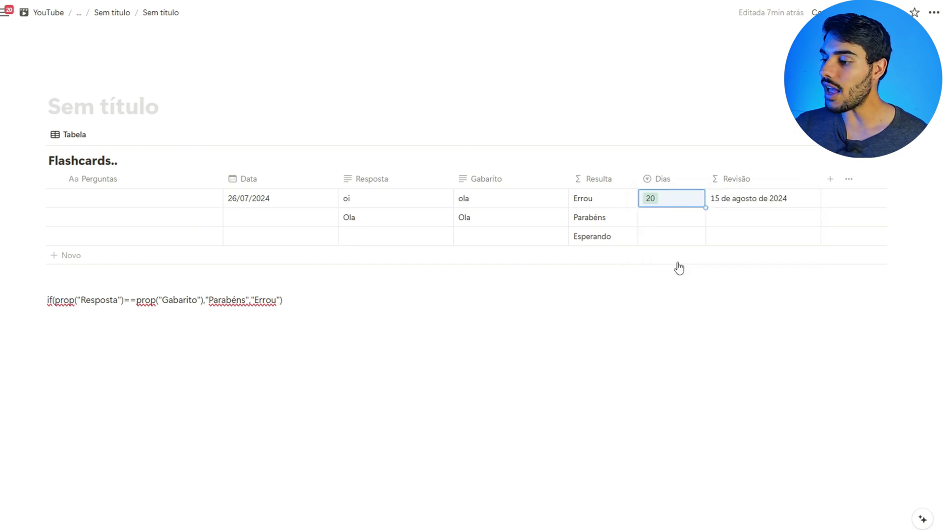
pyautogui.click(732, 212)
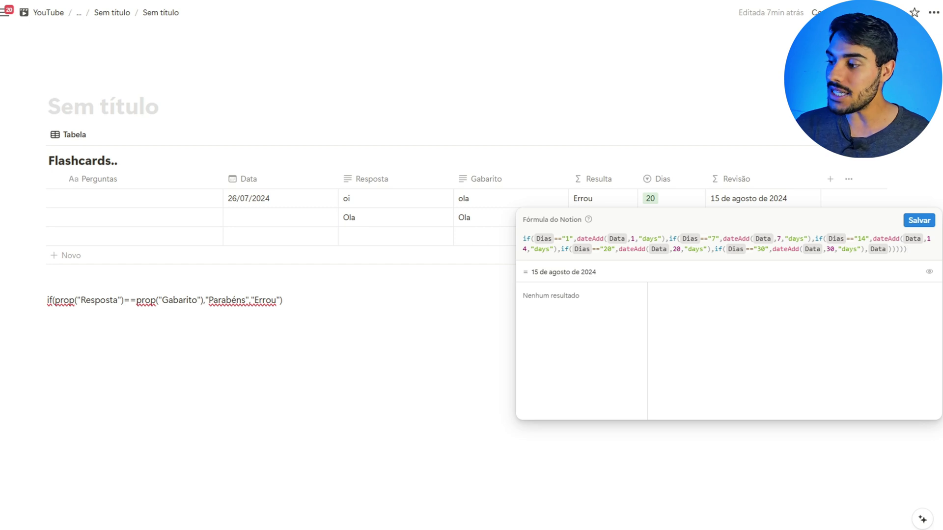
pyautogui.click(914, 219)
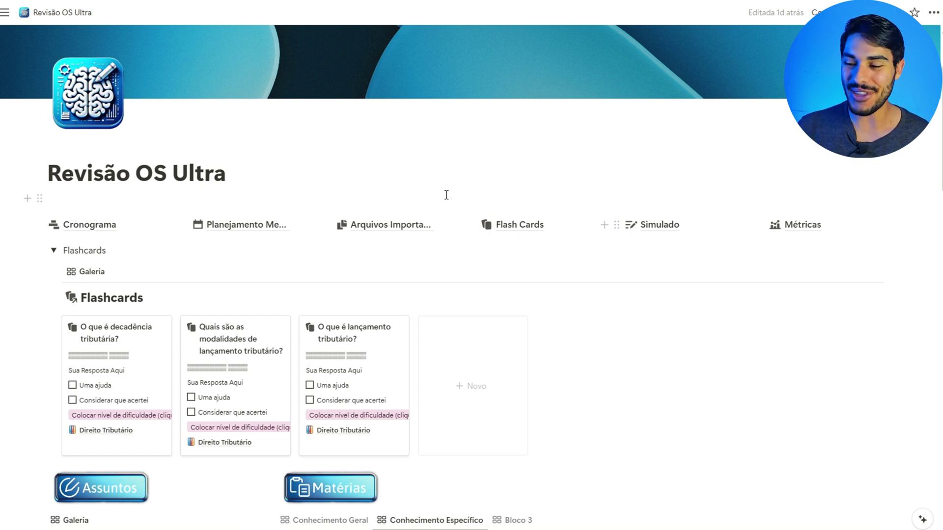
# Step: On the Revisão OS Ultra page, view the difficulty options of the flashcard about the modalidades de lançamento tributário without changing it
pyautogui.scroll(-2, 393, 380)
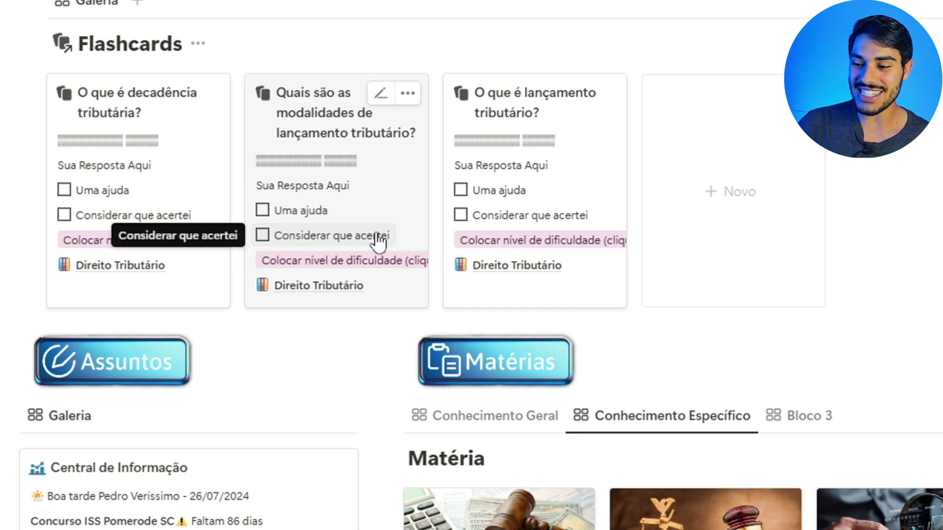
pyautogui.click(325, 262)
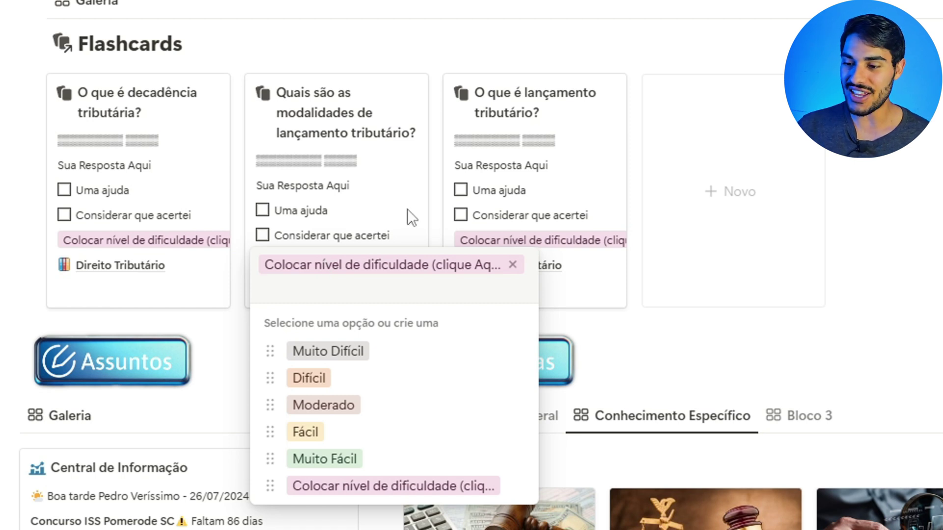
pyautogui.press('Escape')
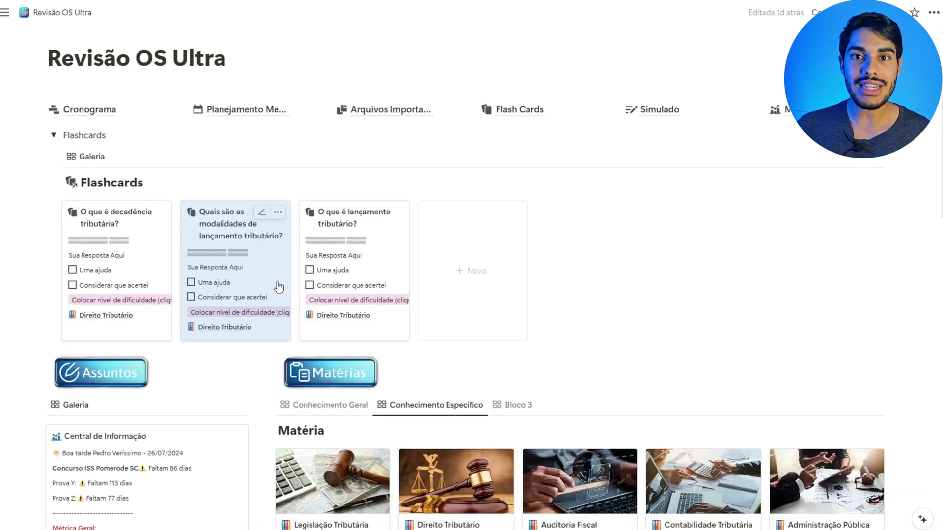
# Step: Open the Legislação Tributária subject page and examine its Pomodoro timer, Métricas card and lesson table through to the Finalizei! column
pyautogui.scroll(-7, 599, 257)
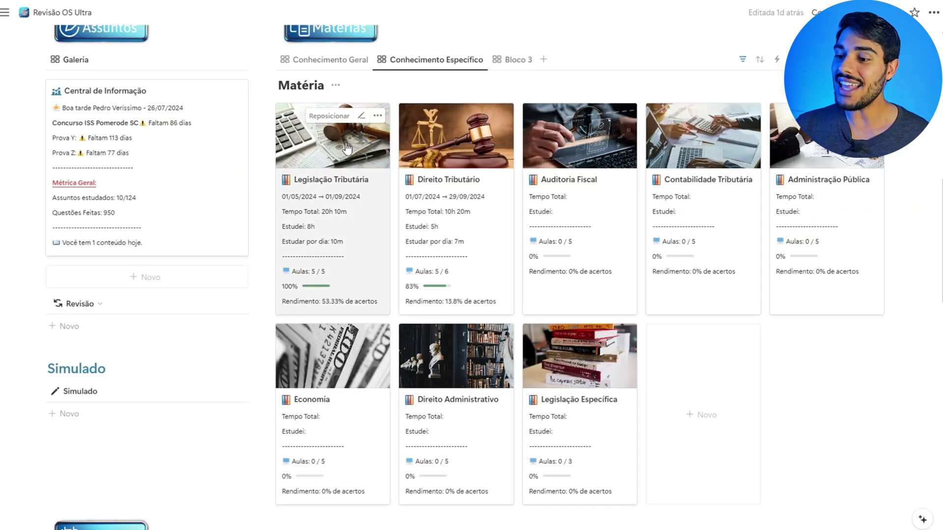
pyautogui.click(238, 319)
pyautogui.scroll(-5, 347, 147)
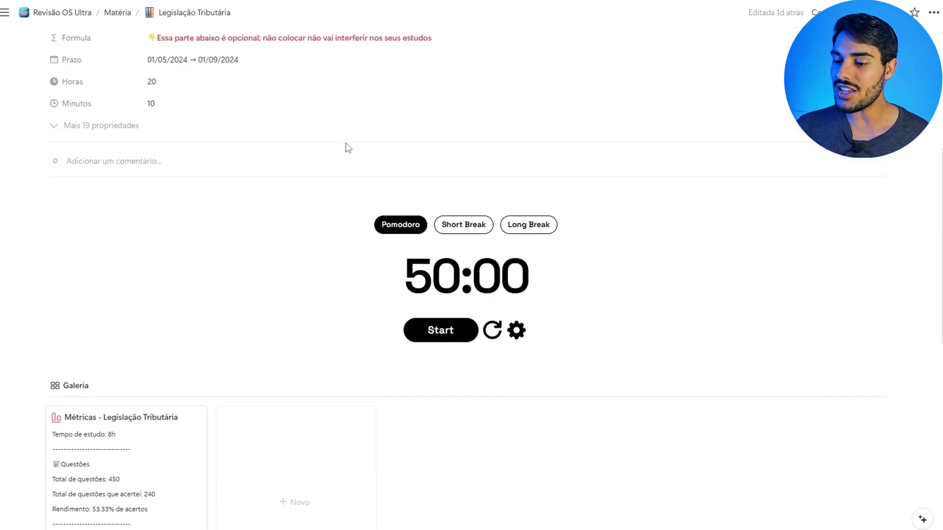
pyautogui.scroll(-5, 123, 231)
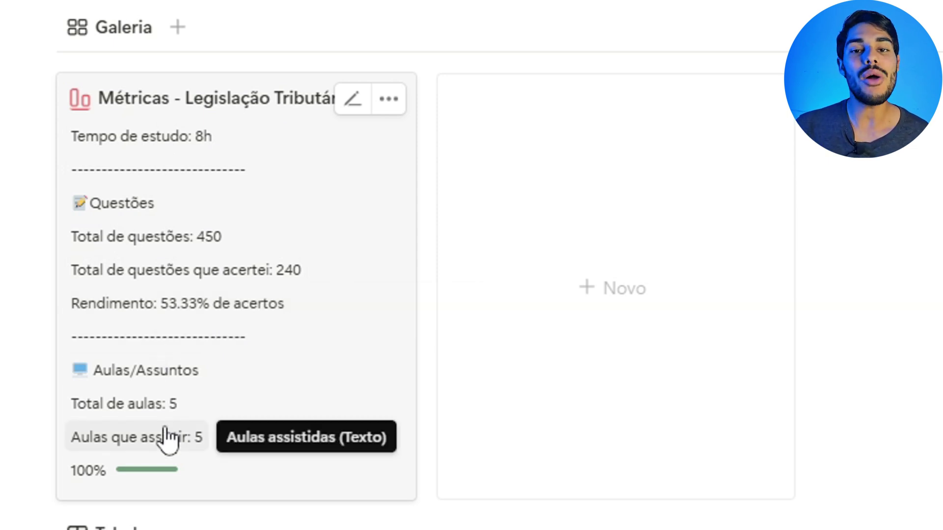
pyautogui.scroll(-3, 173, 312)
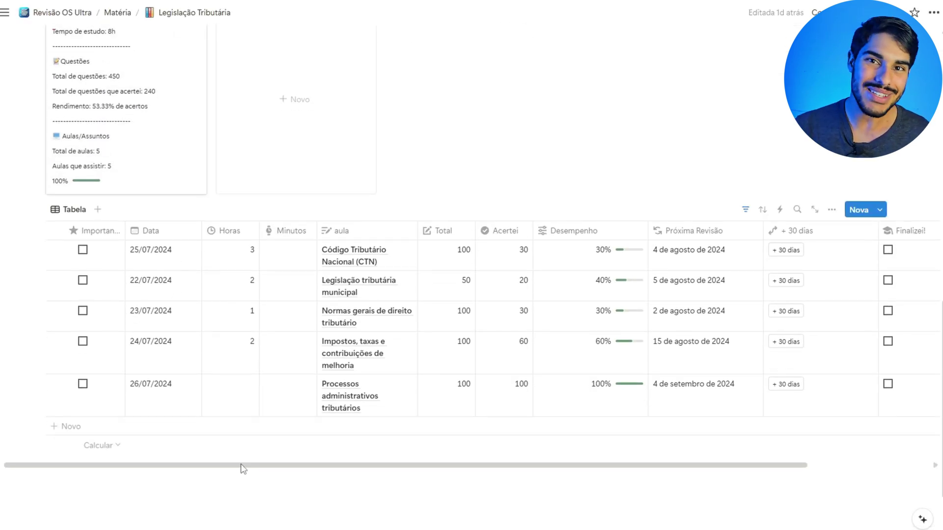
pyautogui.moveTo(240, 469); pyautogui.dragTo(360, 467)
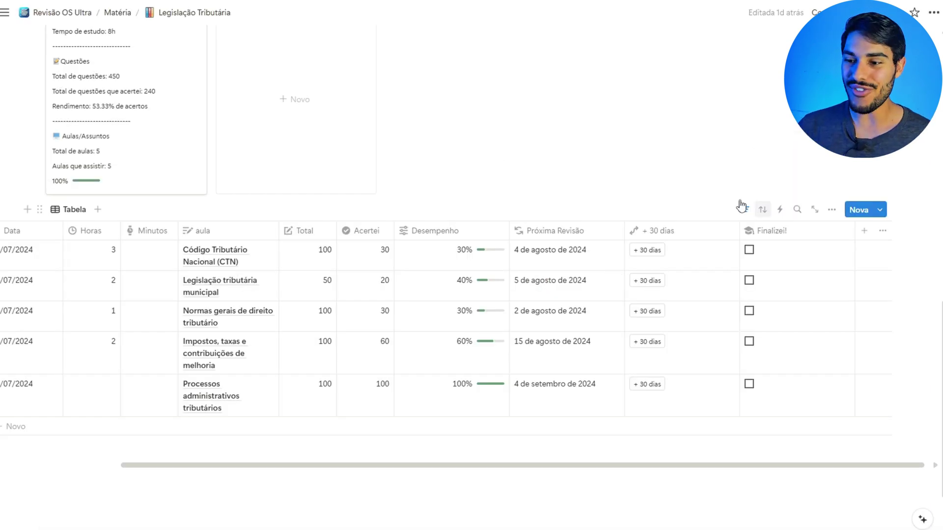
# Step: Return to the Revisão OS Ultra page and view the Estudar and Revisar boards under Semanas and the Central de Informação card
pyautogui.click(88, 17)
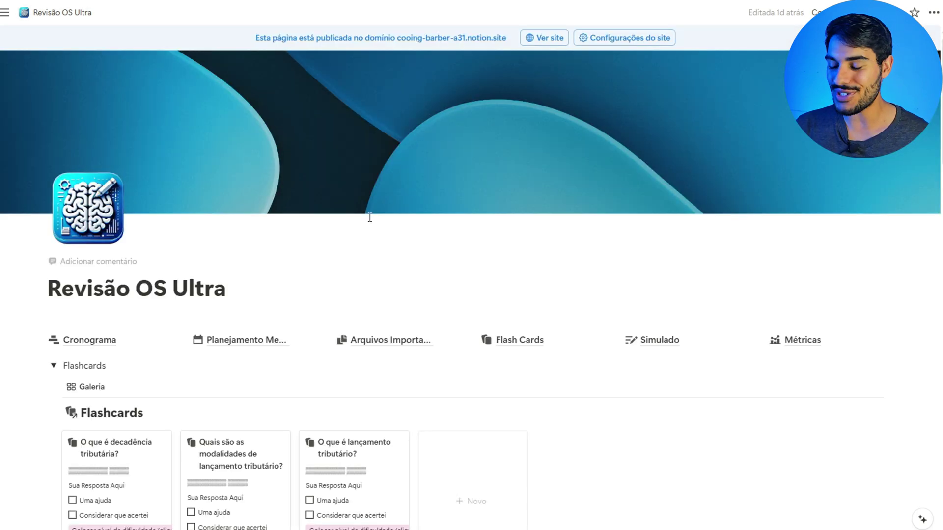
pyautogui.scroll(-15, 368, 219)
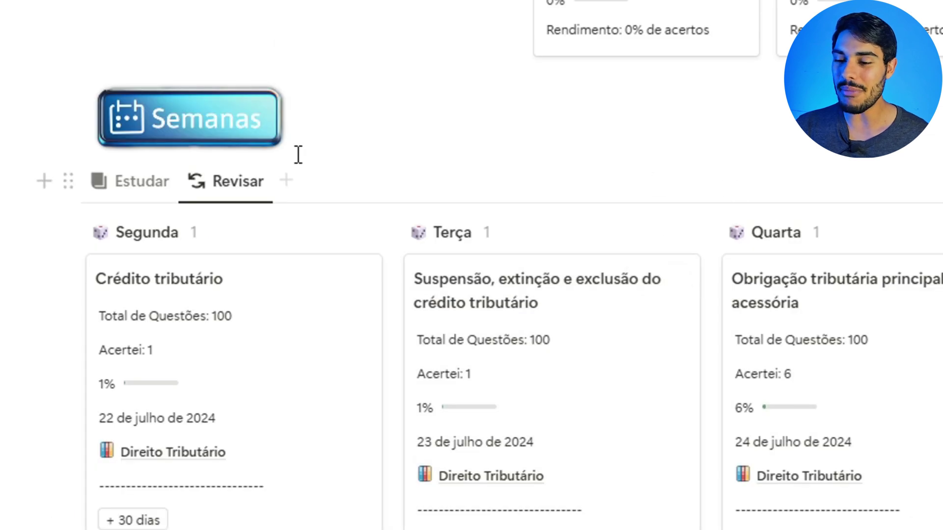
pyautogui.click(120, 191)
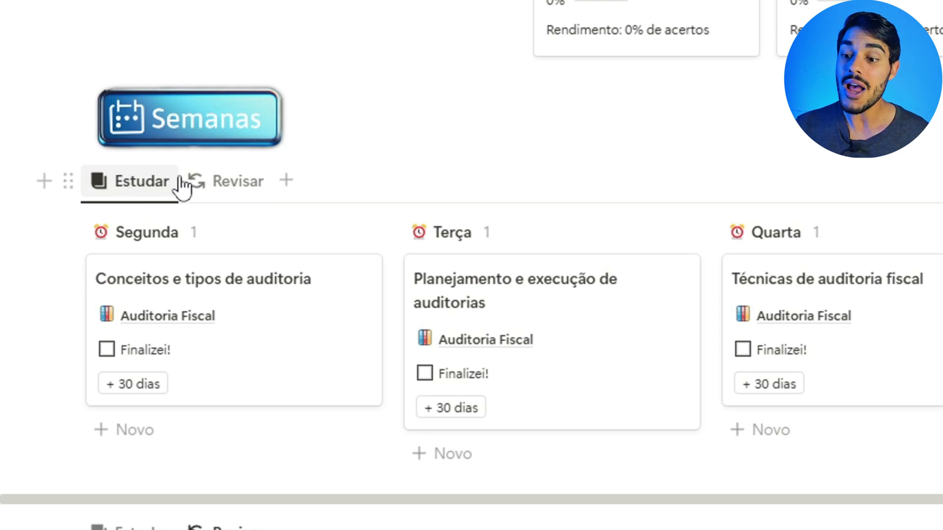
pyautogui.click(224, 186)
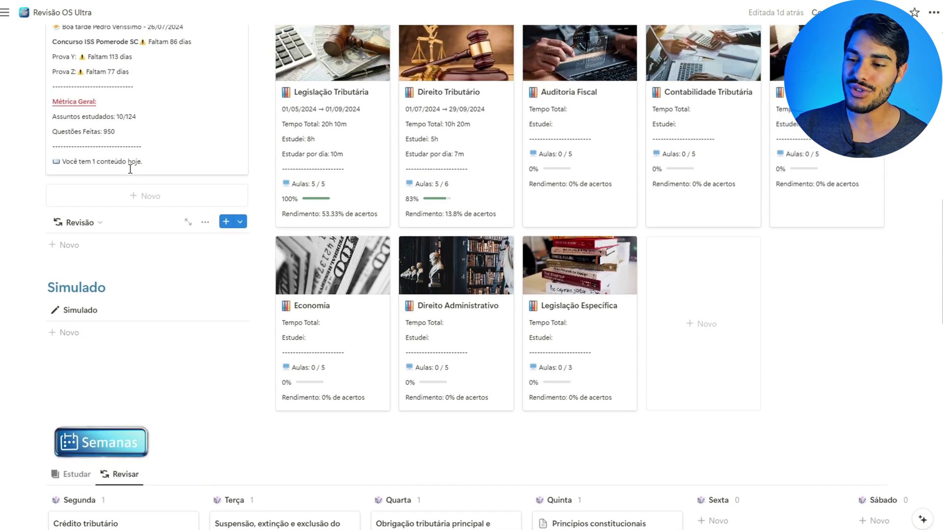
pyautogui.scroll(5, 131, 169)
pyautogui.scroll(-3, 130, 162)
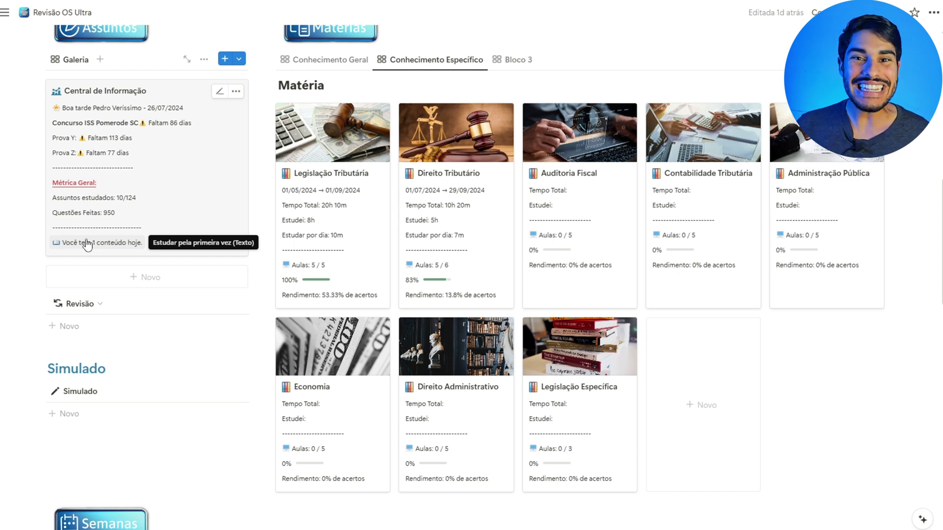
# Step: Open the Criar simulado entry from the Simulado page and show its Múltipla Escolha question table
pyautogui.scroll(8, 88, 245)
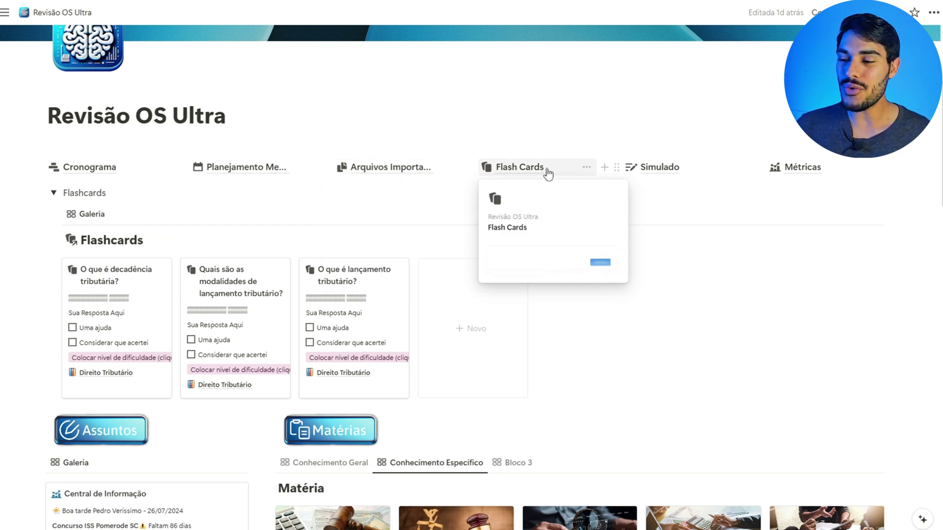
pyautogui.click(653, 175)
pyautogui.scroll(-1, 353, 232)
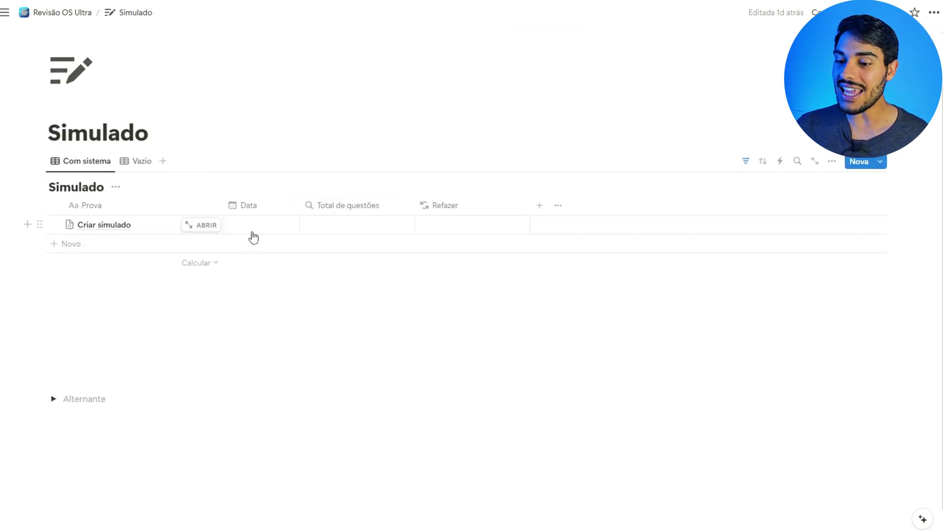
pyautogui.click(193, 227)
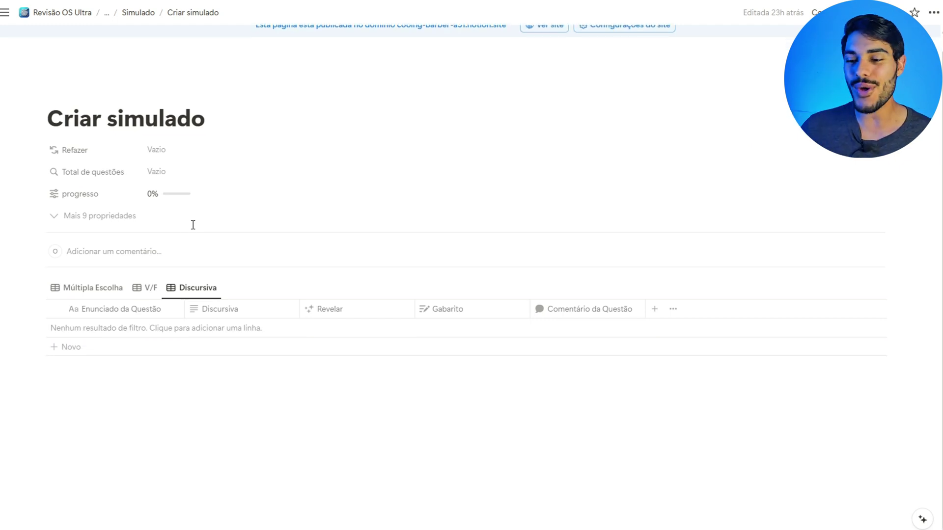
pyautogui.click(79, 289)
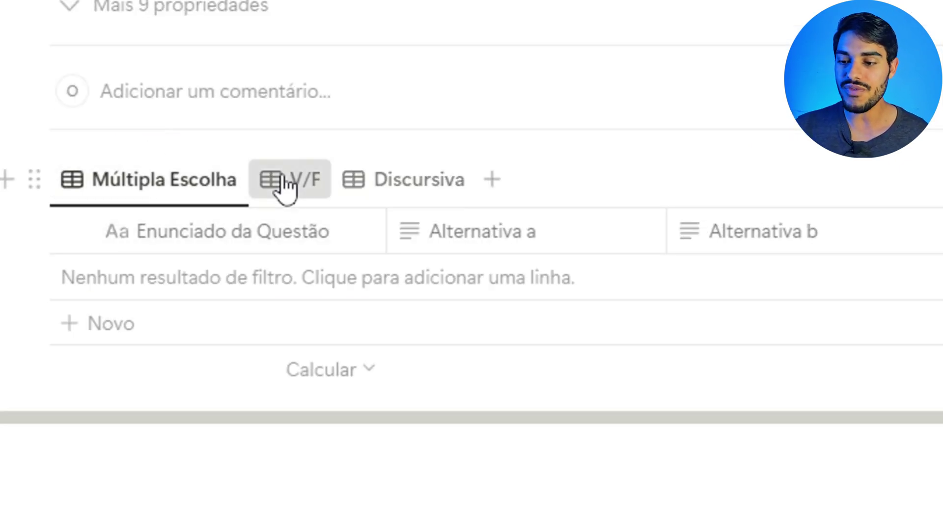
# Step: View the V/F and Discursiva question tables of the simulado entry
pyautogui.click(286, 186)
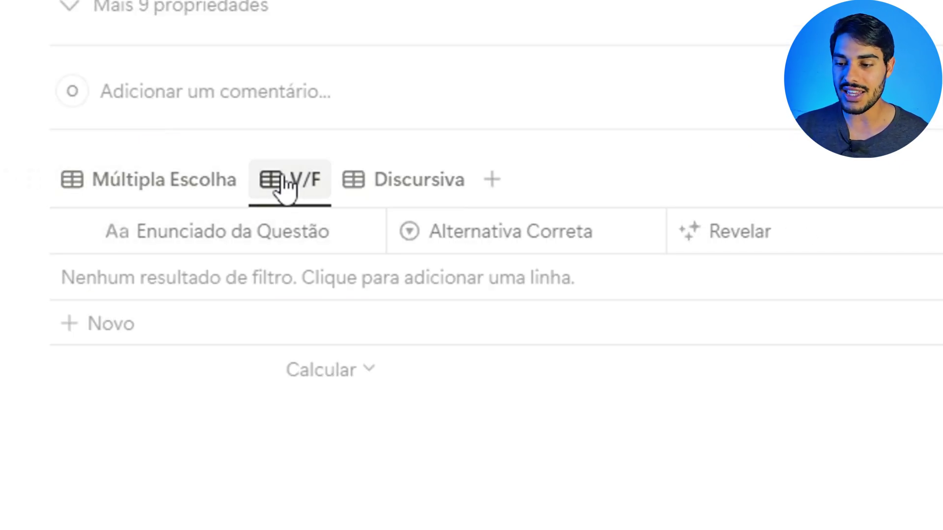
pyautogui.click(385, 177)
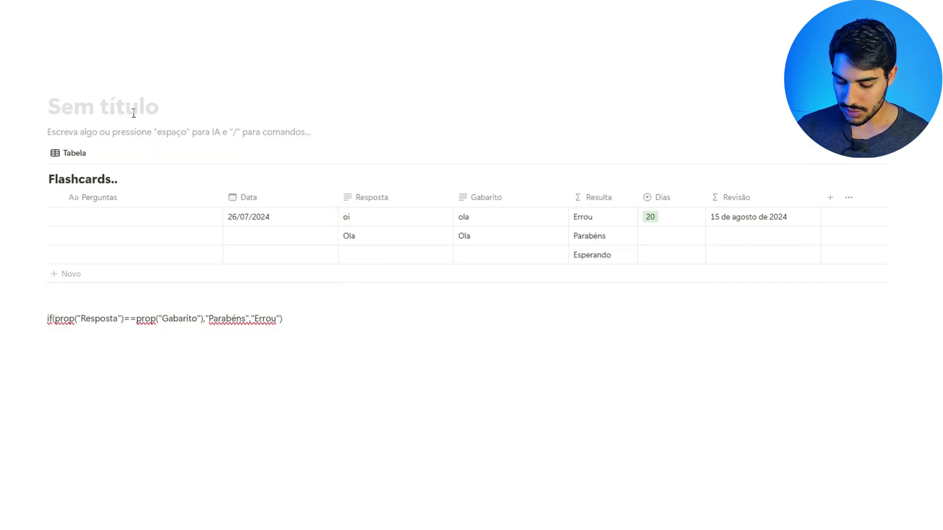
# Step: Create a toggle list above the Flashcards.. table on the untitled page, move the table inside it and collapse the toggle
pyautogui.write('>')
pyautogui.press('BackSpace')
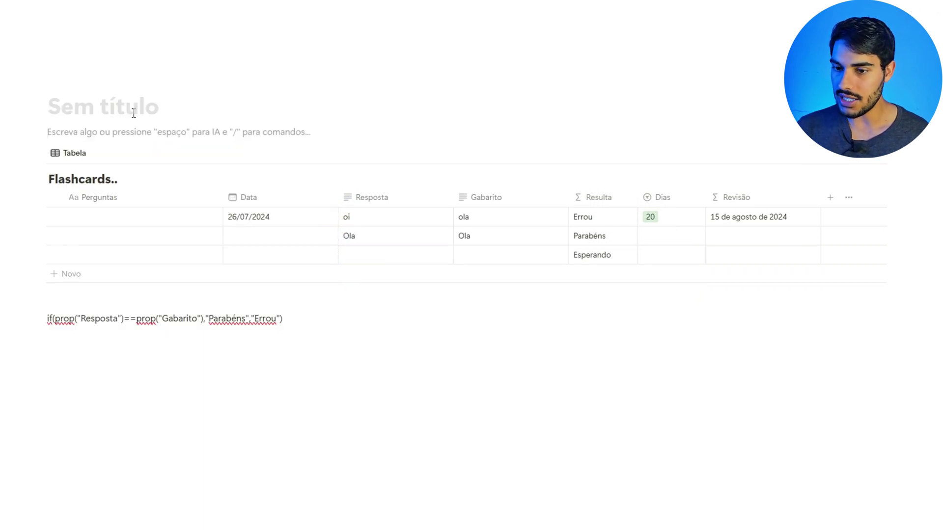
pyautogui.write('>')
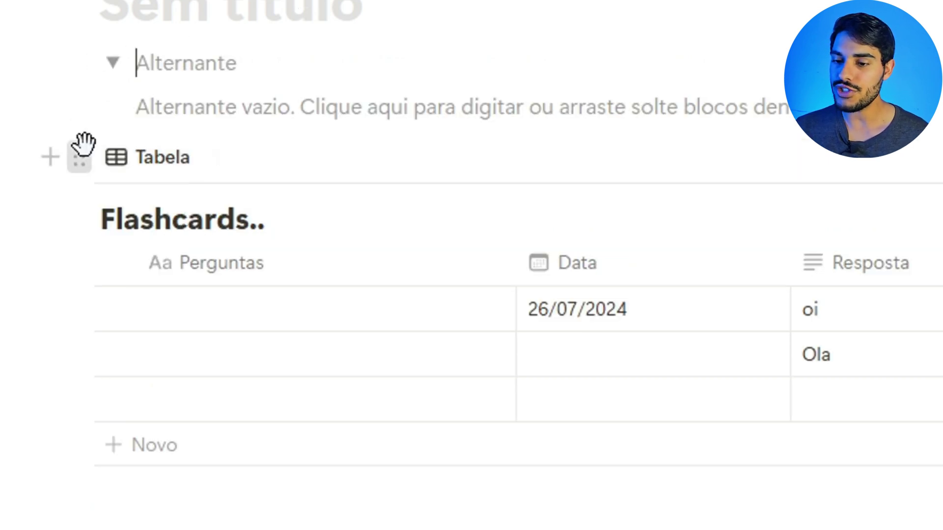
pyautogui.moveTo(79, 157); pyautogui.dragTo(228, 80)
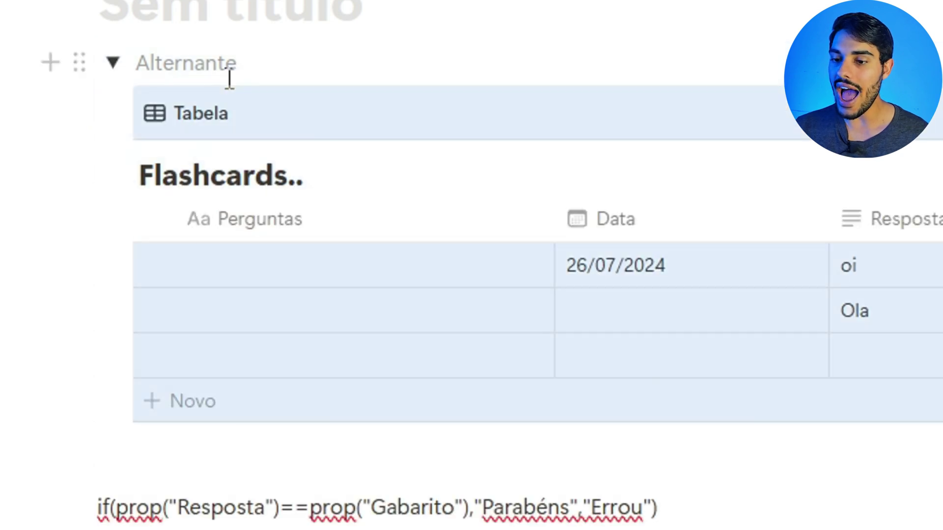
pyautogui.click(112, 62)
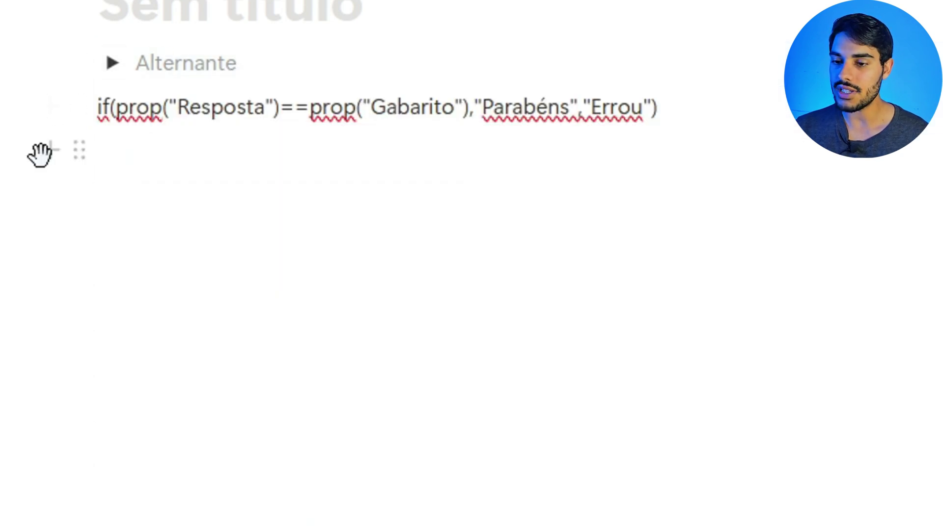
# Step: Delete the leftover if(prop("Resposta")==prop("Gabarito")) formula text below the toggle, and check the toggle by expanding and collapsing it
pyautogui.click(79, 106)
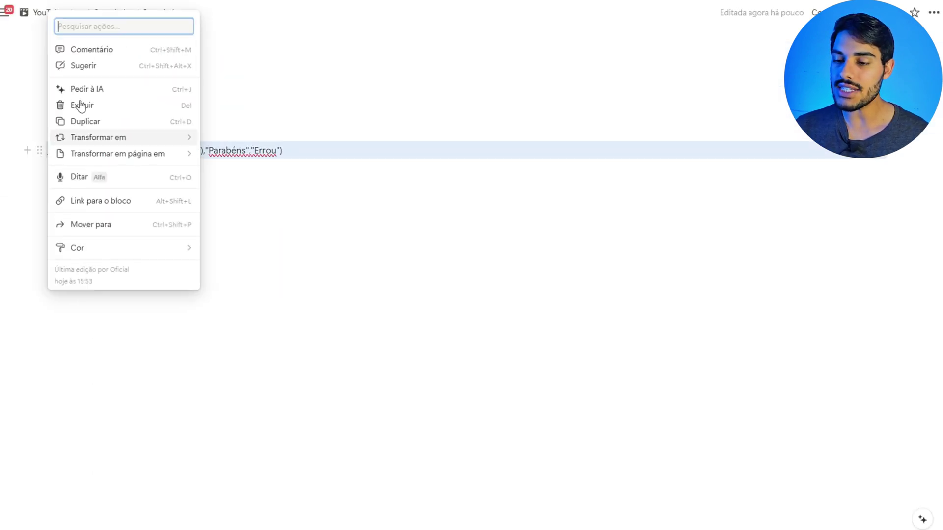
pyautogui.click(85, 105)
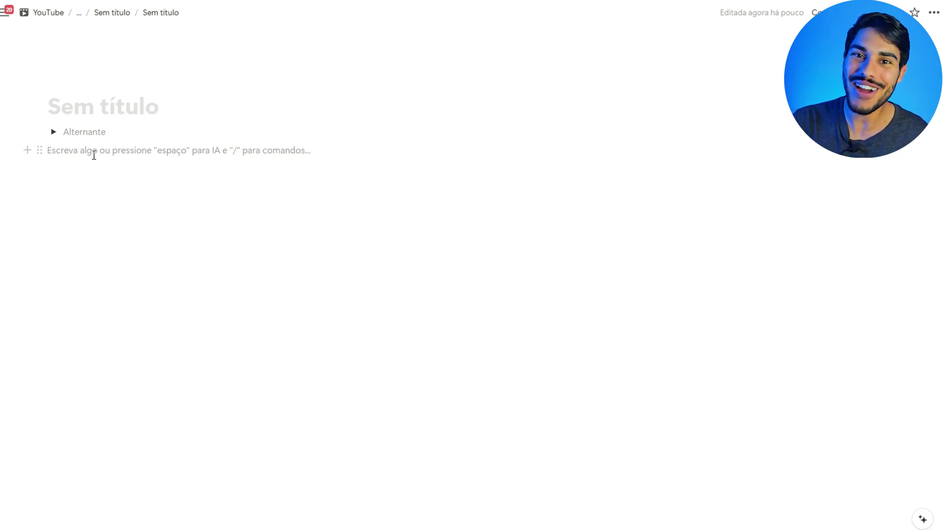
pyautogui.click(53, 132)
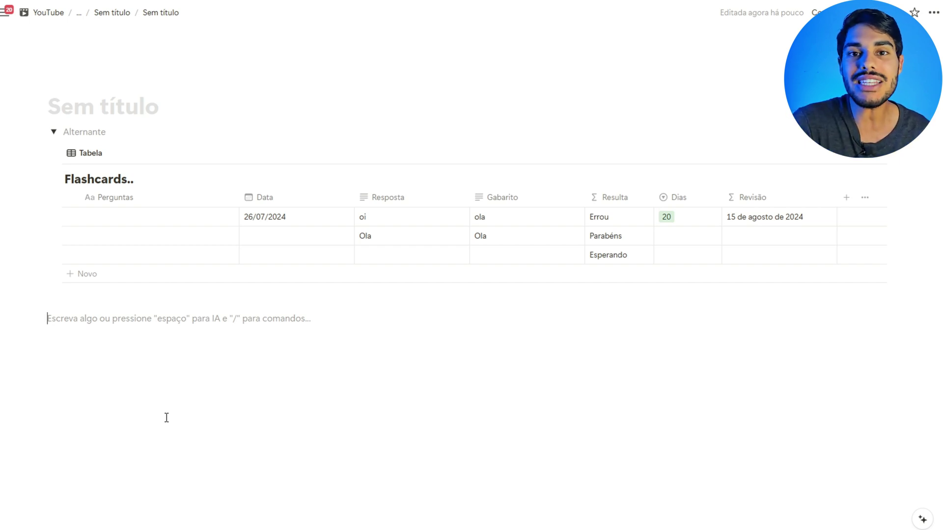
pyautogui.click(54, 132)
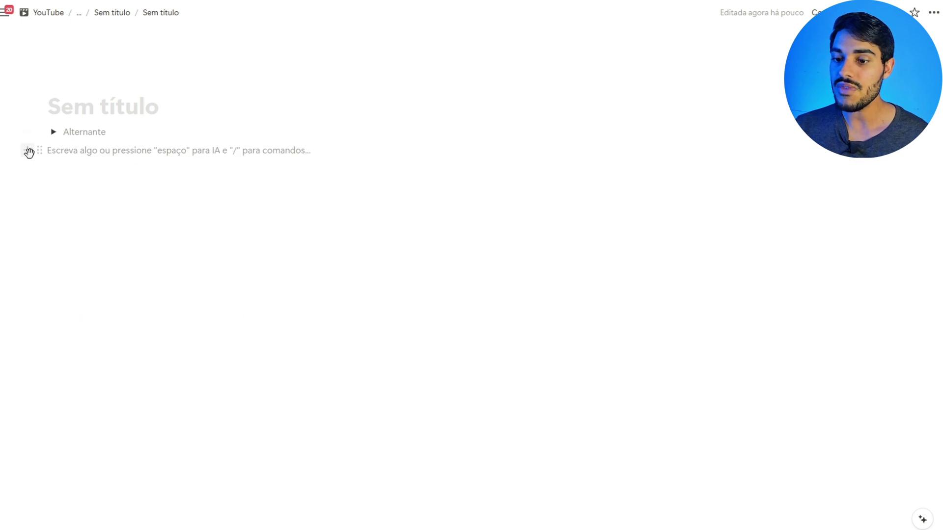
# Step: Insert a gallery view below the collapsed toggle and link it to the existing Flashcards.. database
pyautogui.click(28, 152)
pyautogui.scroll(-5, 103, 210)
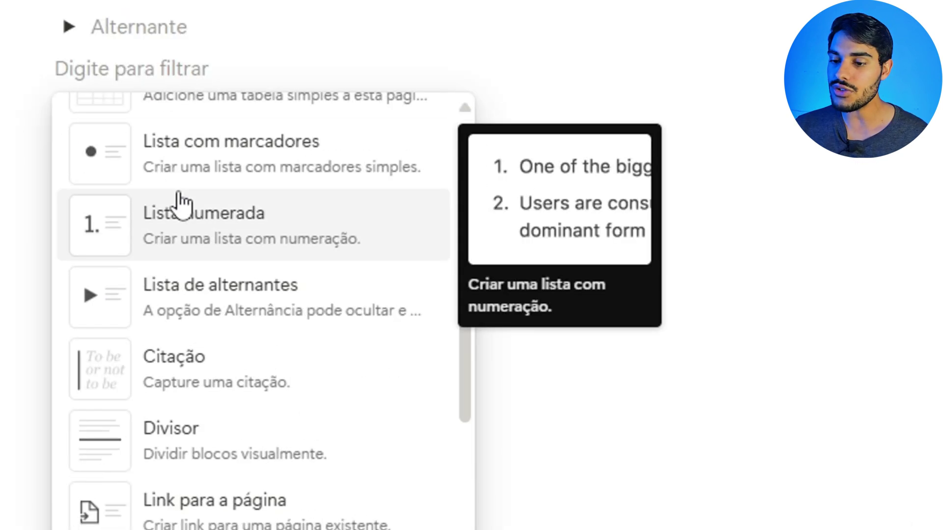
pyautogui.scroll(-15, 180, 202)
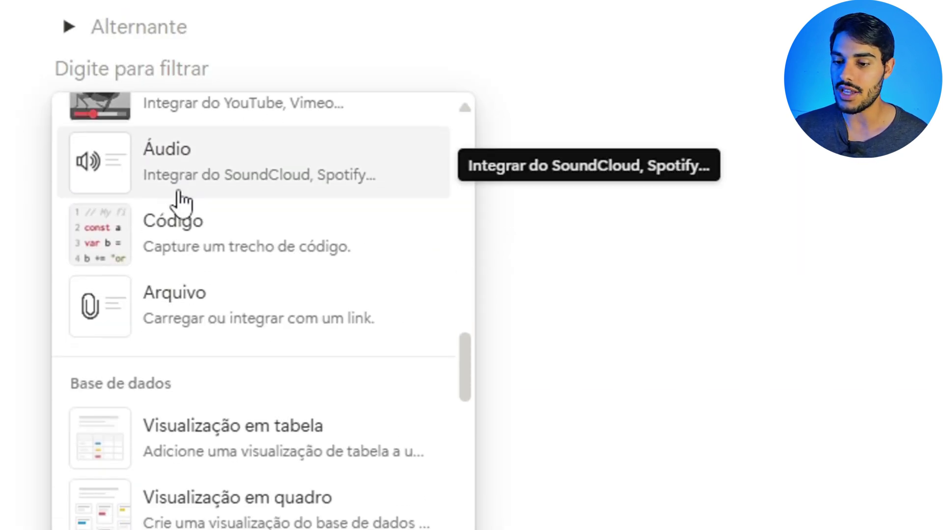
pyautogui.scroll(-3, 181, 207)
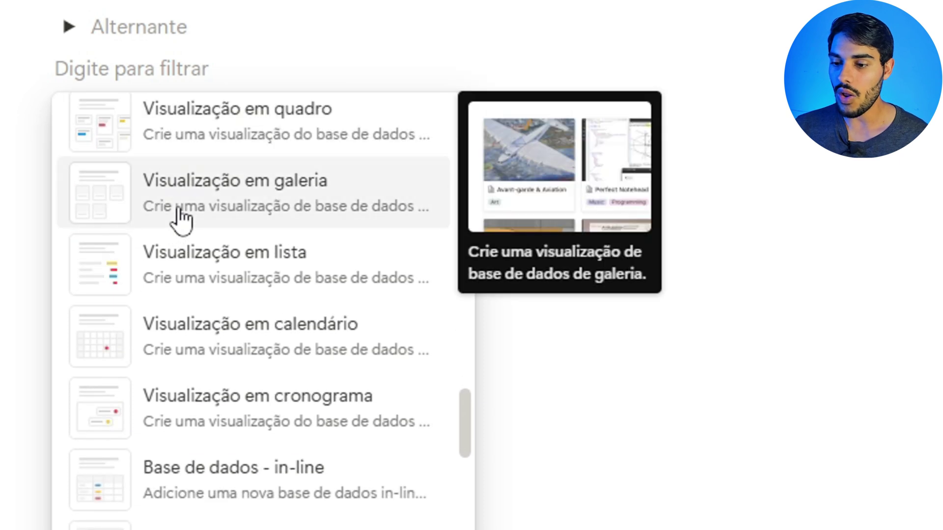
pyautogui.scroll(3, 183, 226)
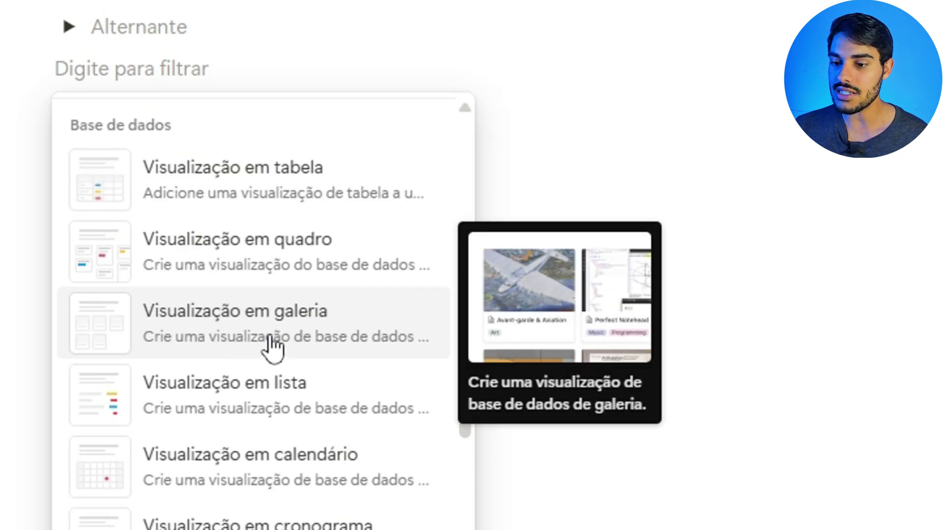
pyautogui.click(225, 342)
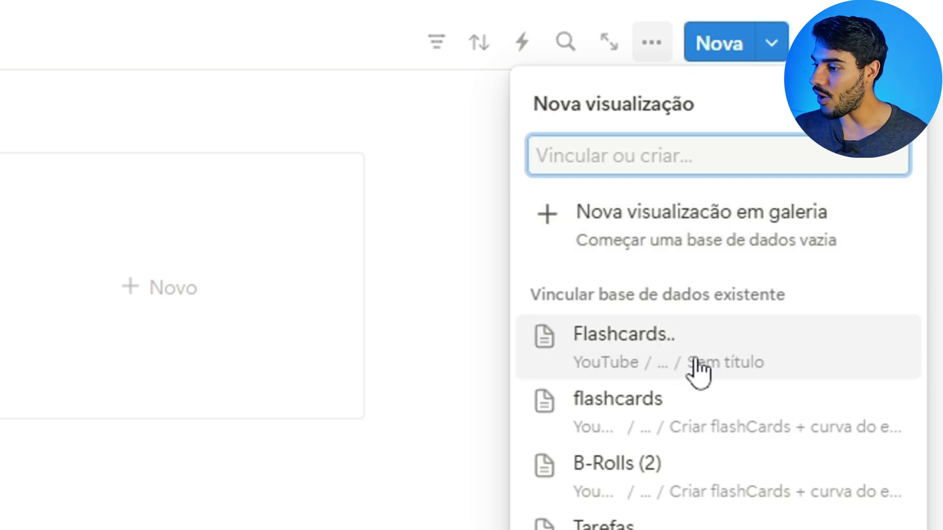
pyautogui.click(659, 357)
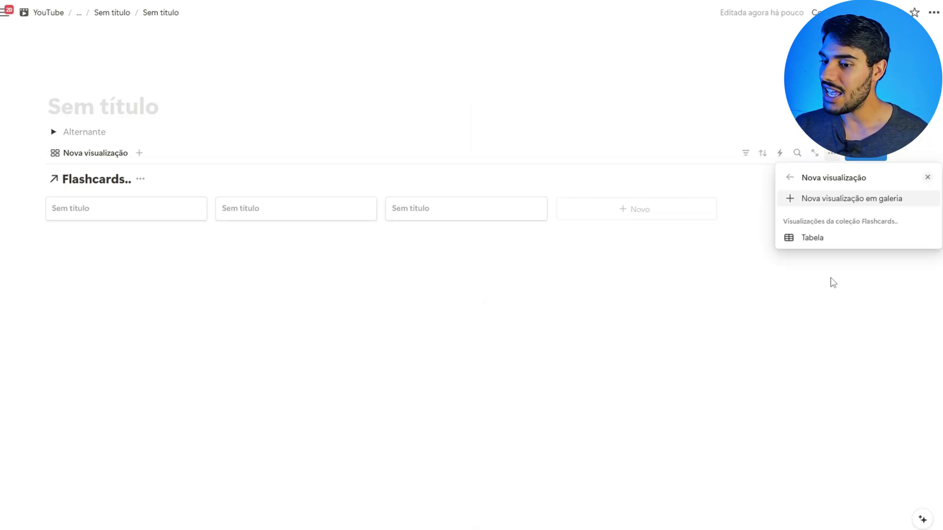
pyautogui.click(760, 290)
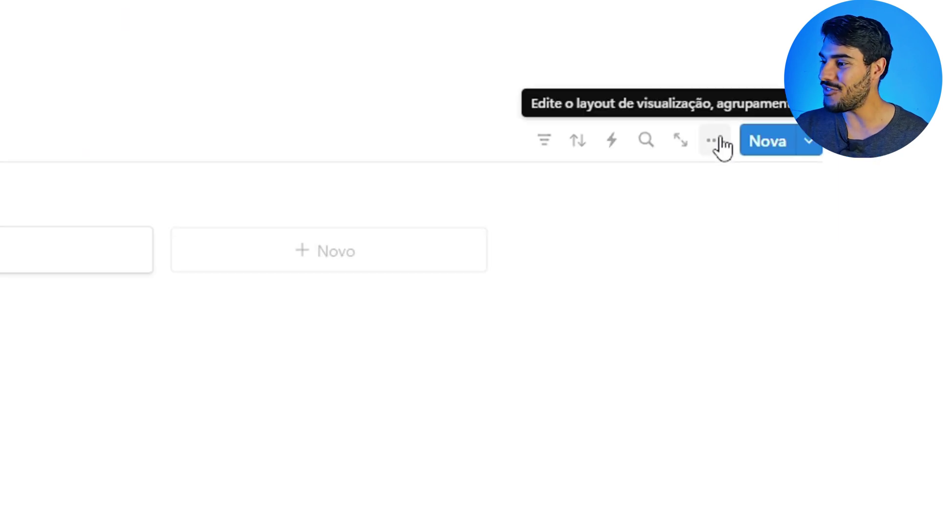
# Step: Set the card size of the Flashcards.. gallery view to Pequeno
pyautogui.click(722, 147)
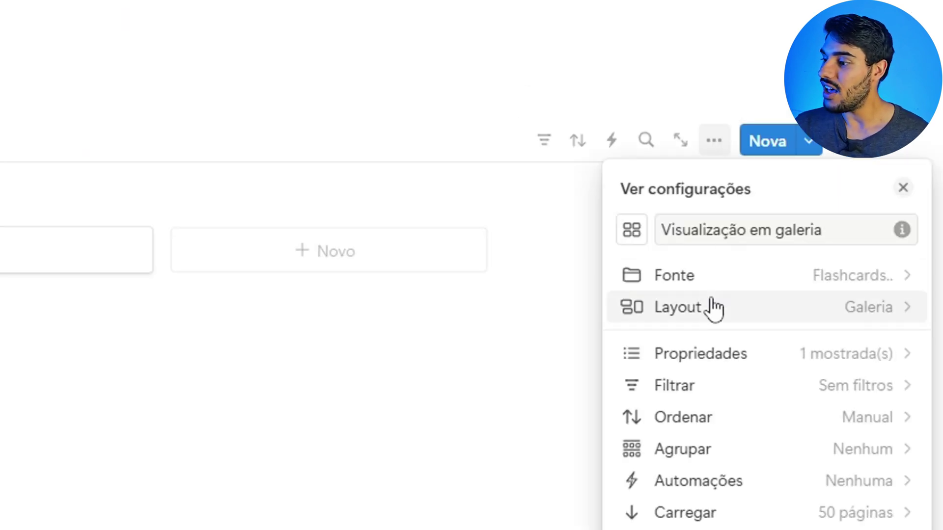
pyautogui.click(712, 301)
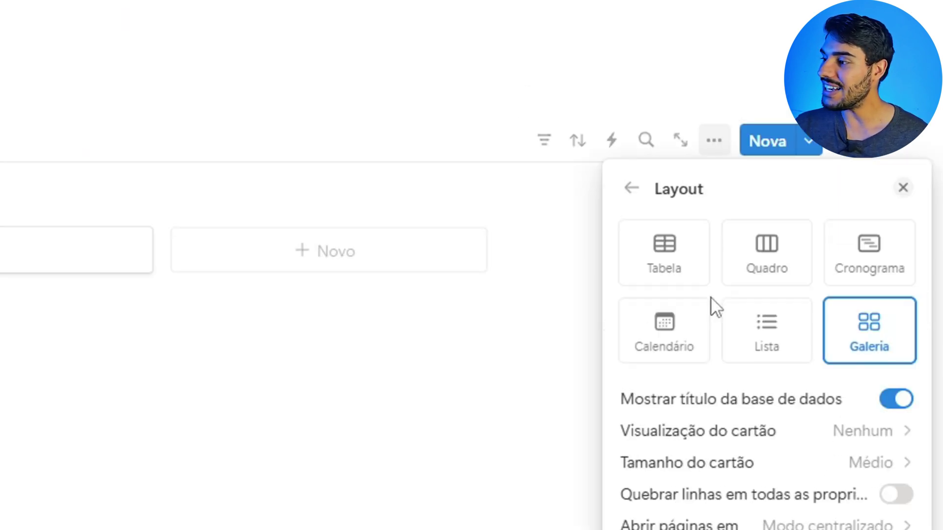
pyautogui.click(865, 469)
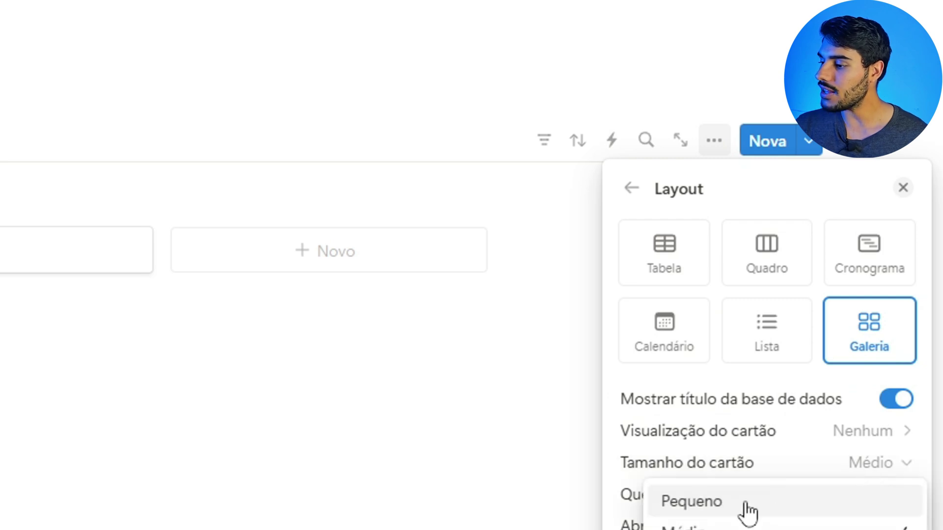
pyautogui.click(737, 511)
pyautogui.click(127, 484)
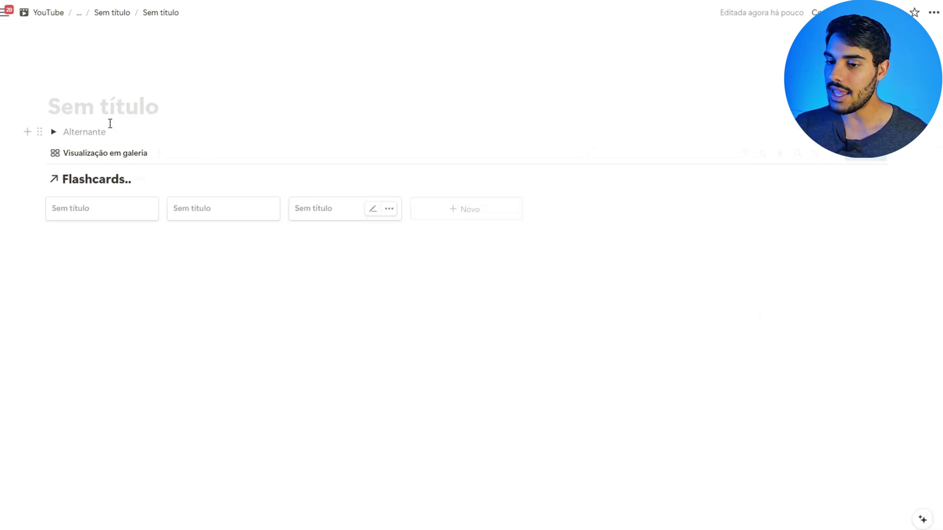
# Step: In the Flashcards.. table inside the toggle, title the first row Pergunta and delete the other two rows
pyautogui.click(54, 131)
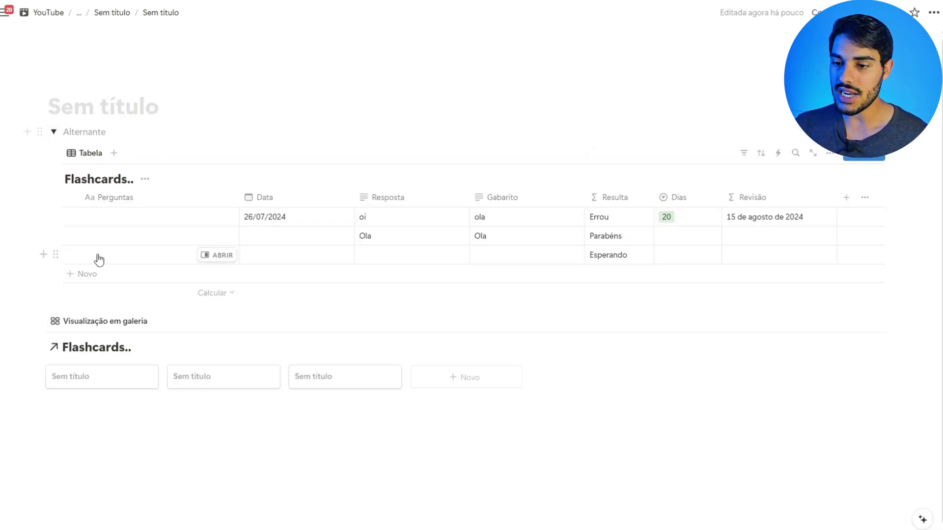
pyautogui.click(121, 227)
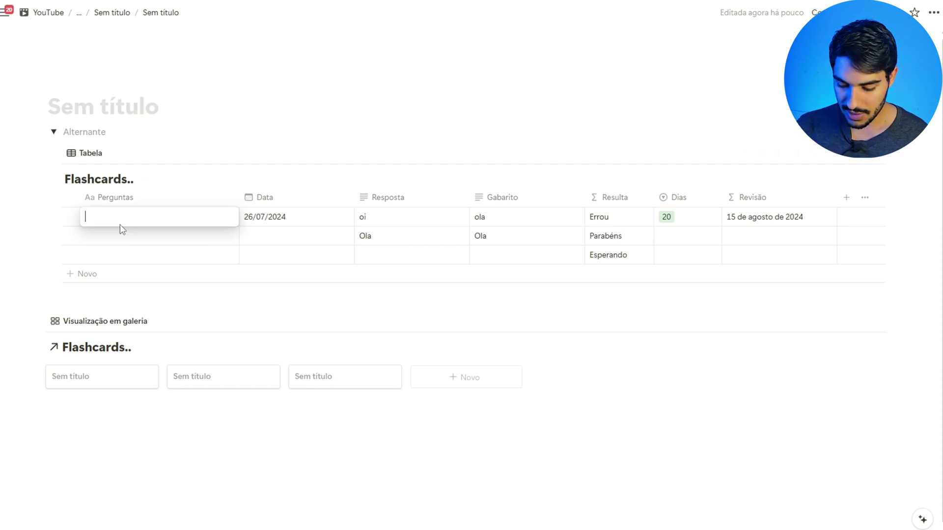
pyautogui.write('P')
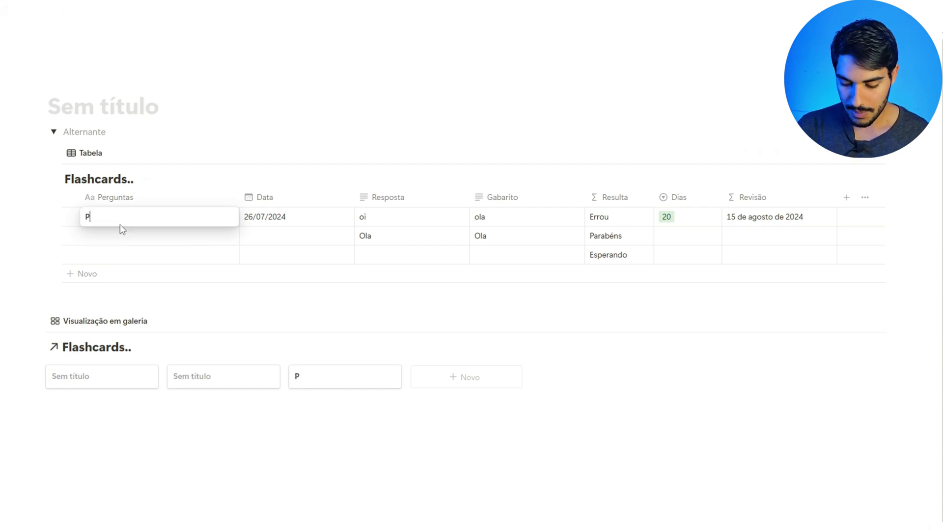
pyautogui.write('ergun')
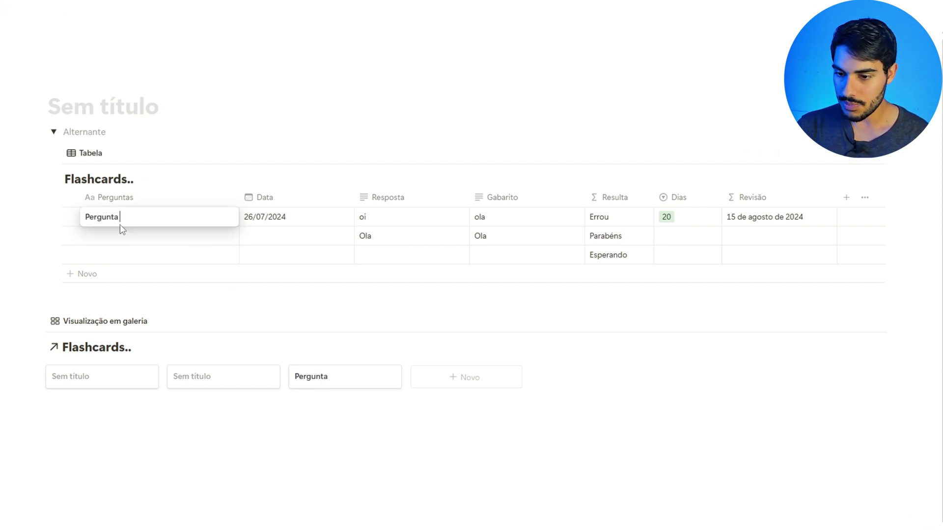
pyautogui.write('ta')
pyautogui.press('Escape')
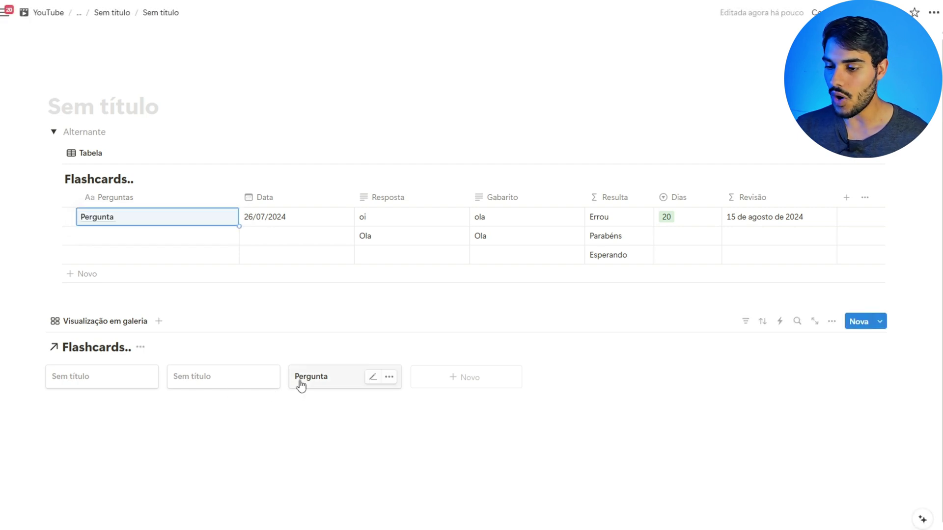
pyautogui.moveTo(30, 254); pyautogui.dragTo(76, 244)
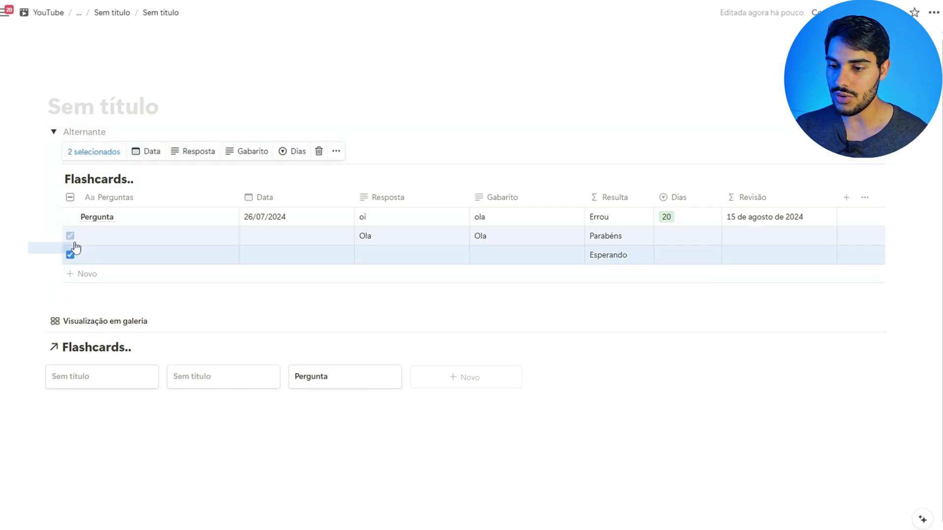
pyautogui.press('Delete')
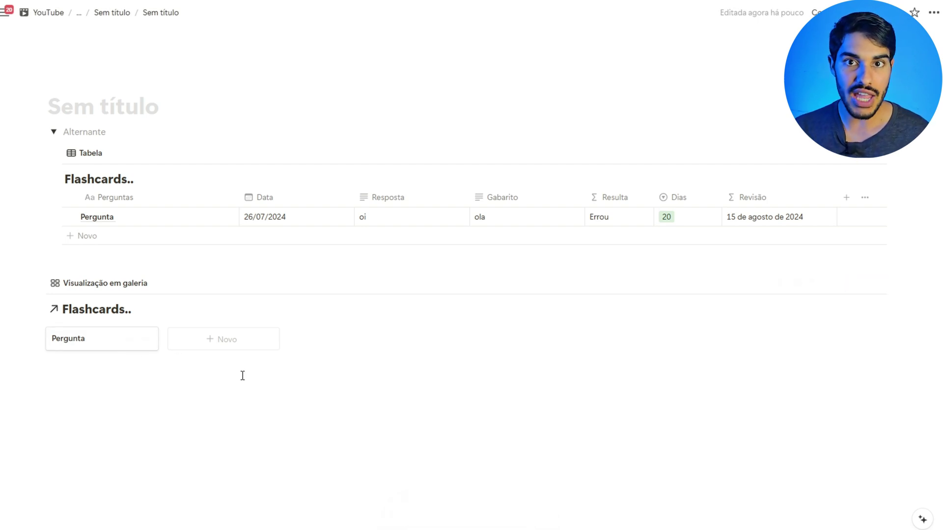
# Step: Show the Resulta, Resposta and Dias properties on the Flashcards.. gallery cards
pyautogui.click(832, 283)
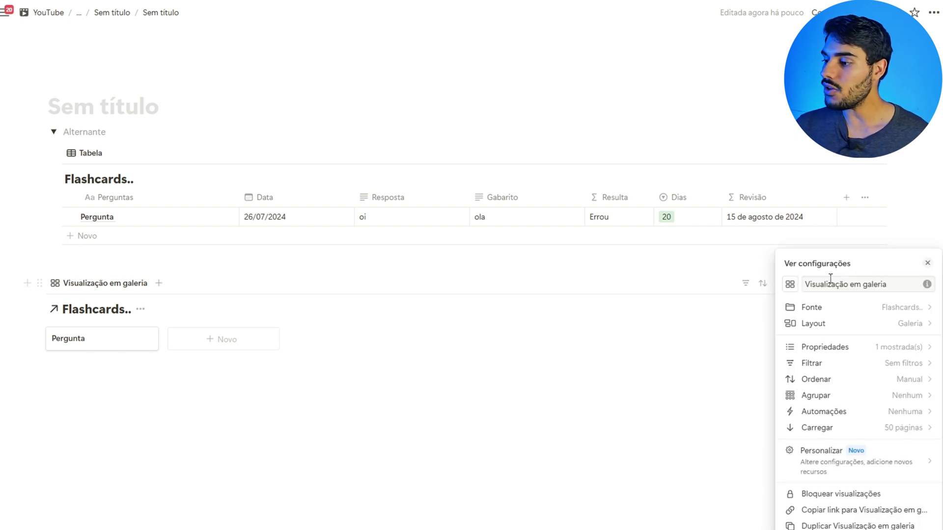
pyautogui.click(825, 347)
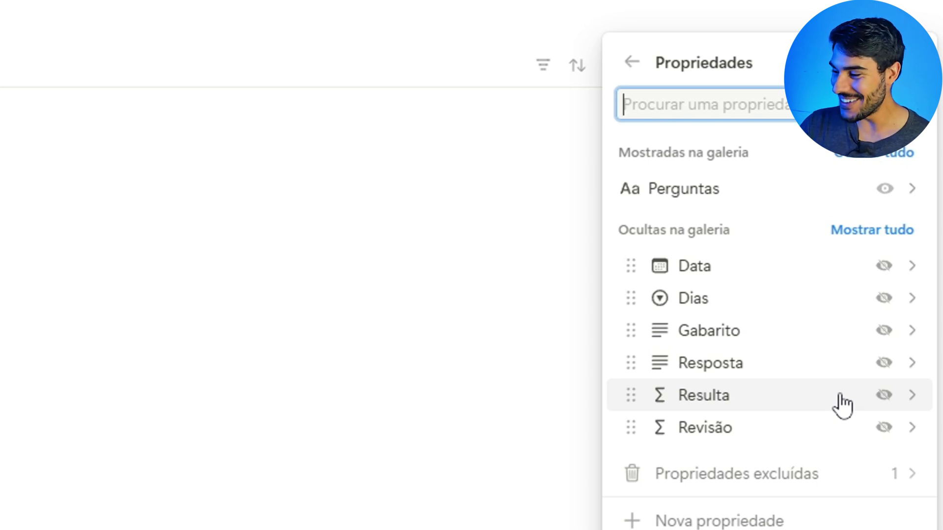
pyautogui.click(885, 396)
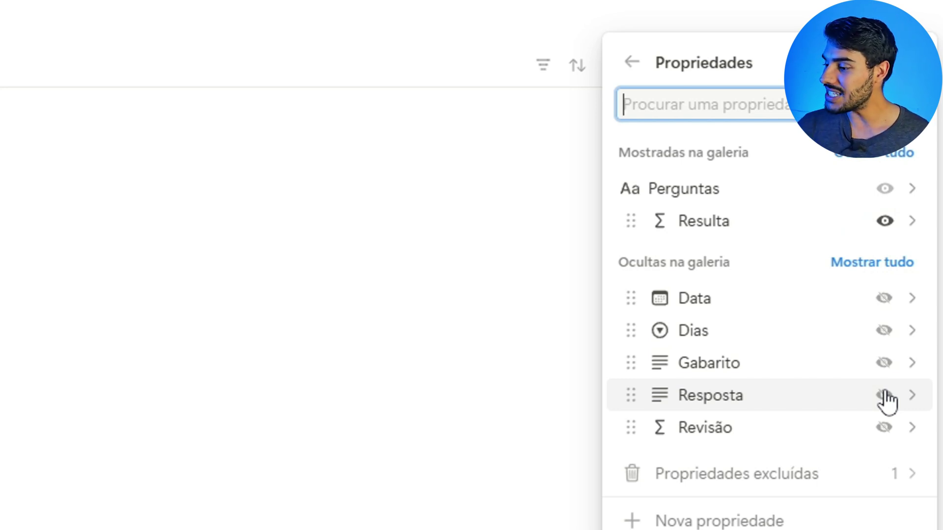
pyautogui.click(885, 394)
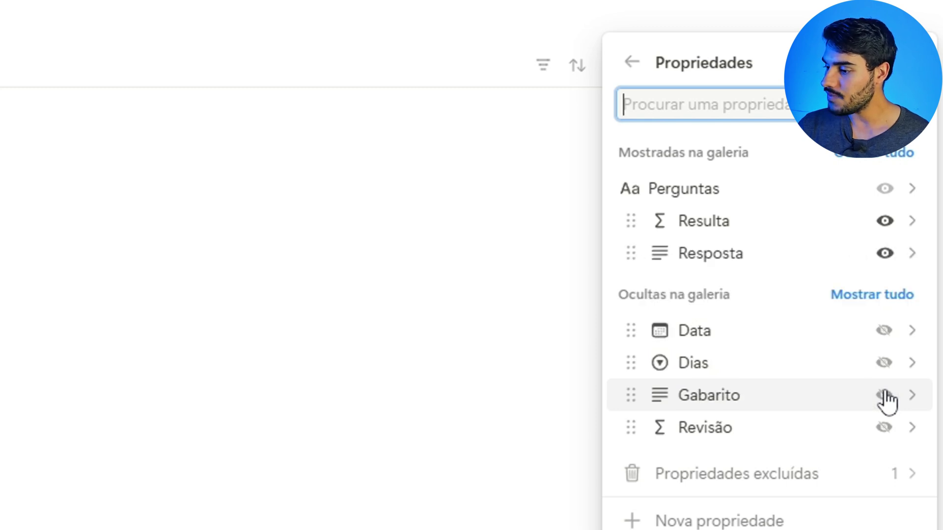
pyautogui.click(885, 367)
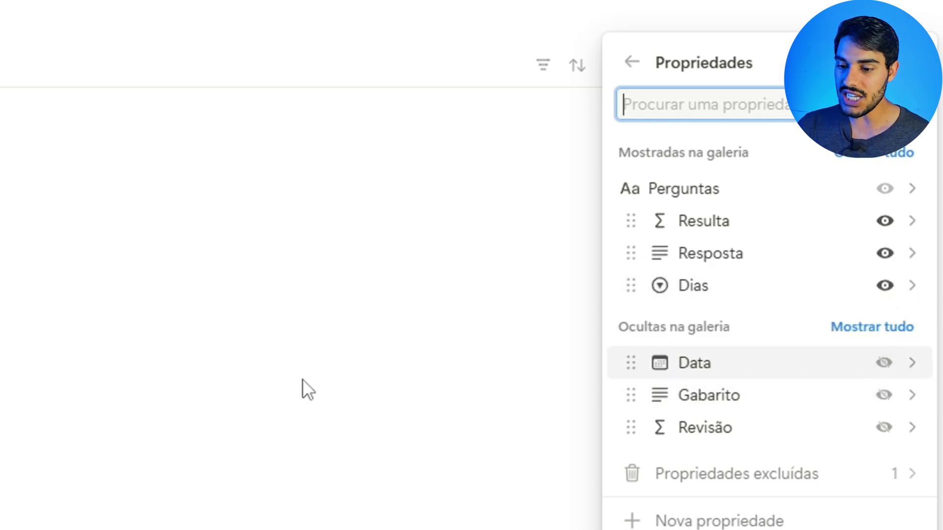
pyautogui.click(172, 435)
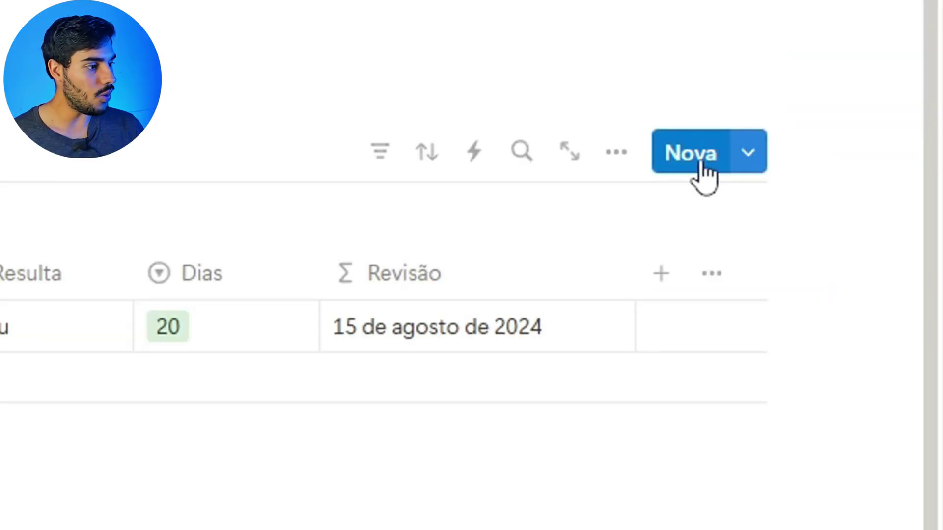
# Step: Create a new page template for the Flashcards.. database and title it "Coloque a Pergunta aqui"
pyautogui.click(748, 157)
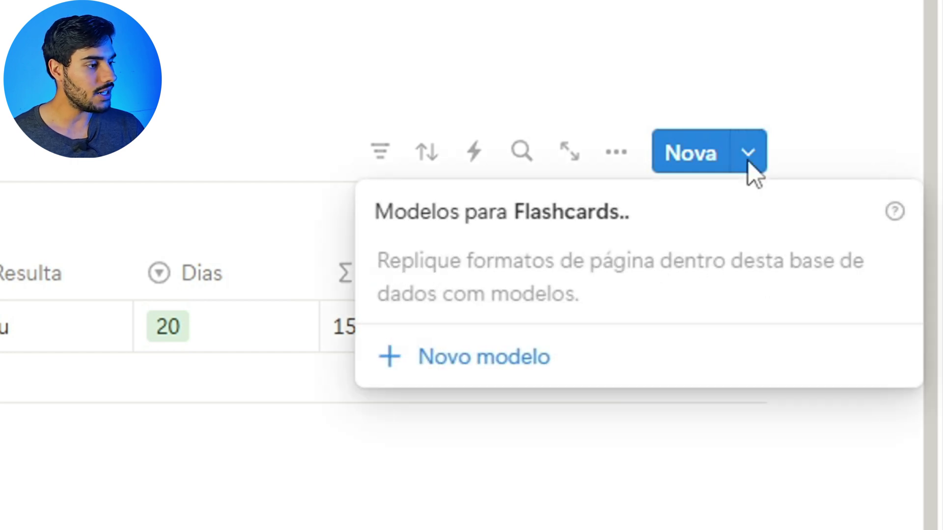
pyautogui.click(500, 369)
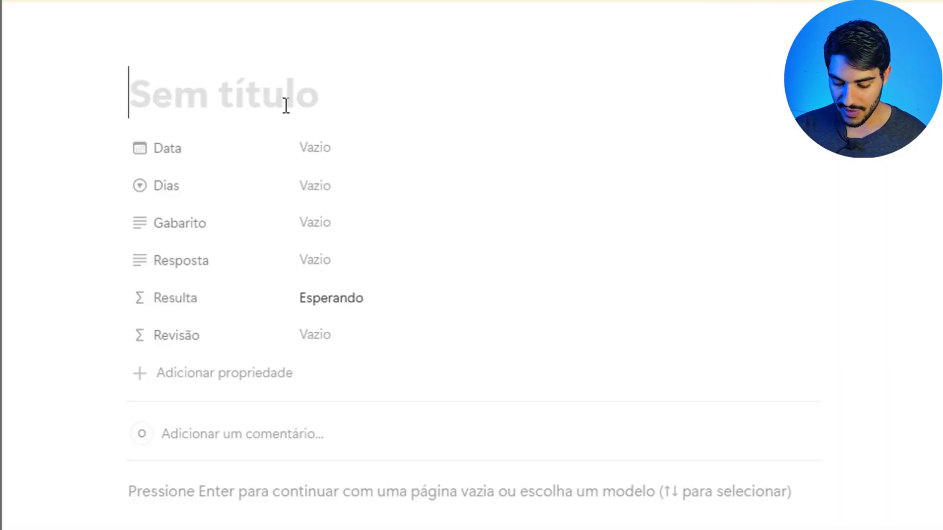
pyautogui.write('Pergun')
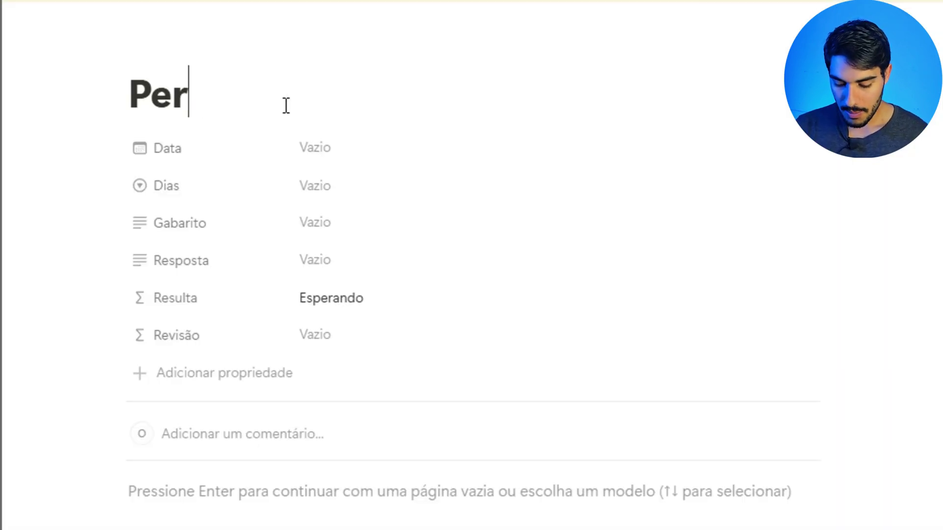
pyautogui.press('BackSpace')
pyautogui.press('BackSpace')
pyautogui.press('BackSpace')
pyautogui.press('BackSpace')
pyautogui.press('BackSpace')
pyautogui.press('BackSpace')
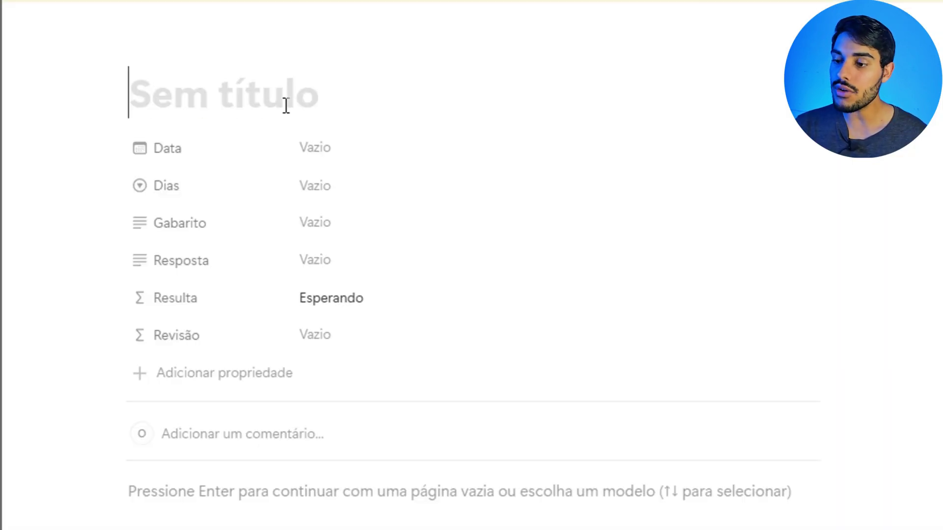
pyautogui.write('Coloque a ')
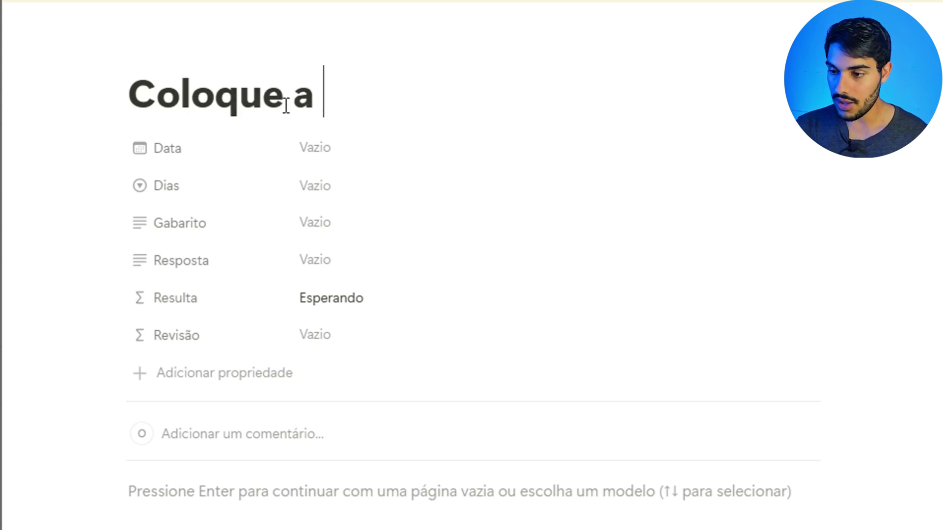
pyautogui.write('Pergunta aqui')
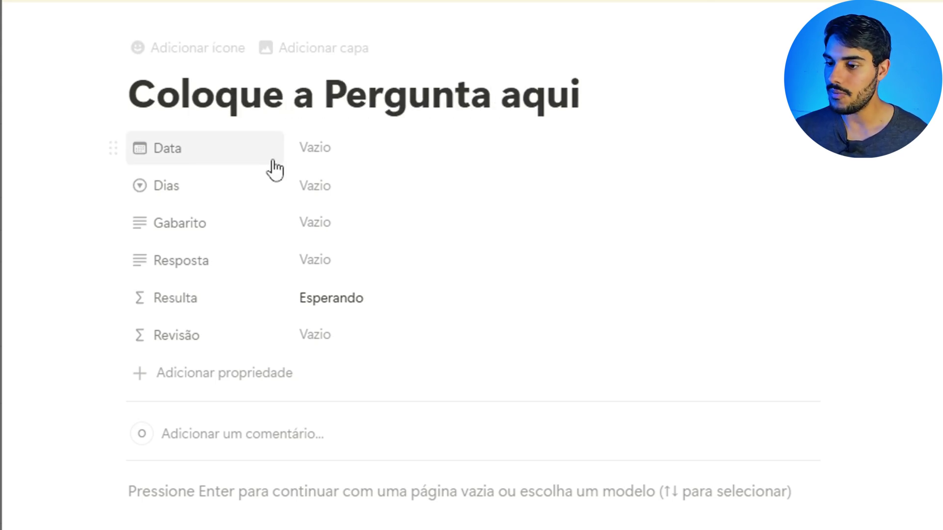
# Step: In the template, set Dias to Esperando.. and Gabarito to "Gabarito aqui", and close it
pyautogui.click(345, 194)
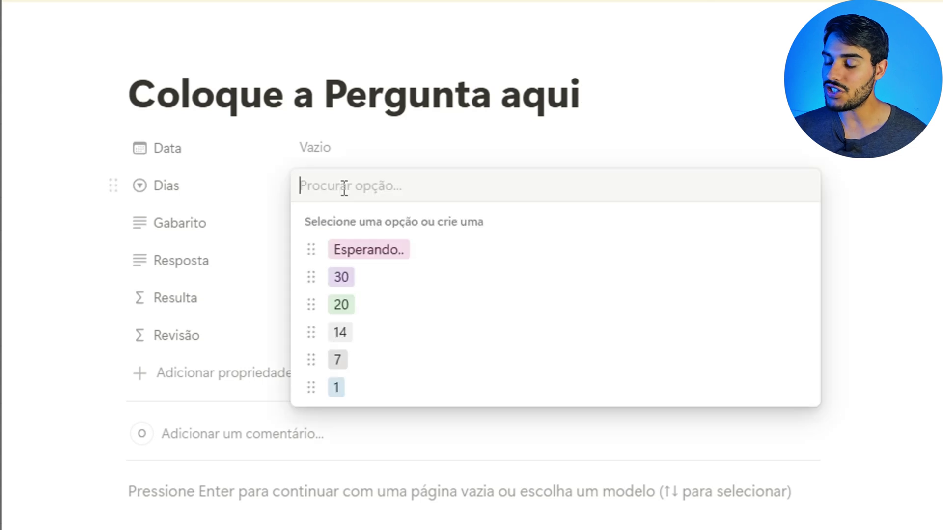
pyautogui.click(359, 253)
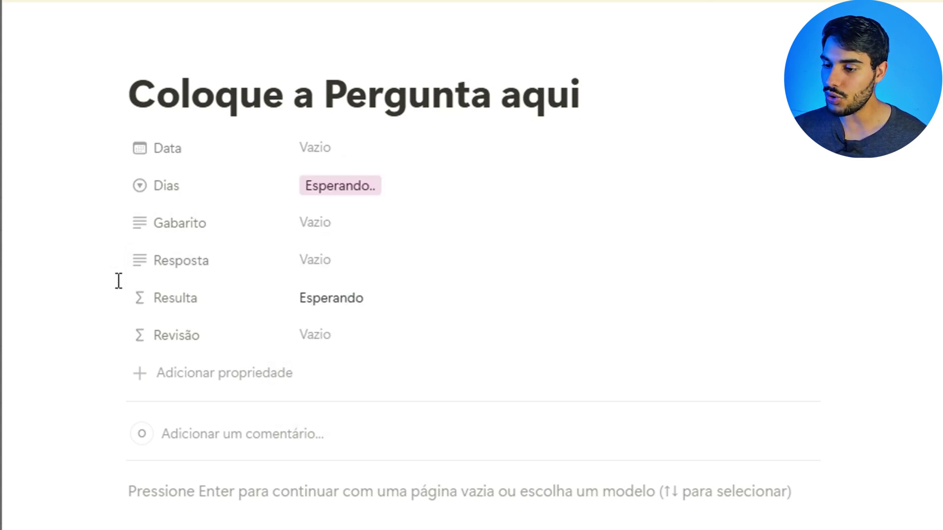
pyautogui.click(319, 226)
pyautogui.write('G')
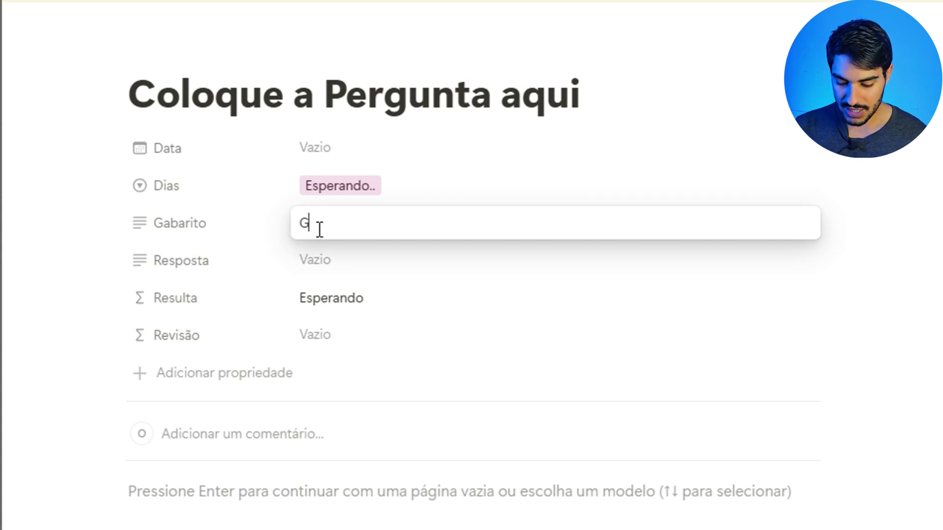
pyautogui.write('abarito aqui')
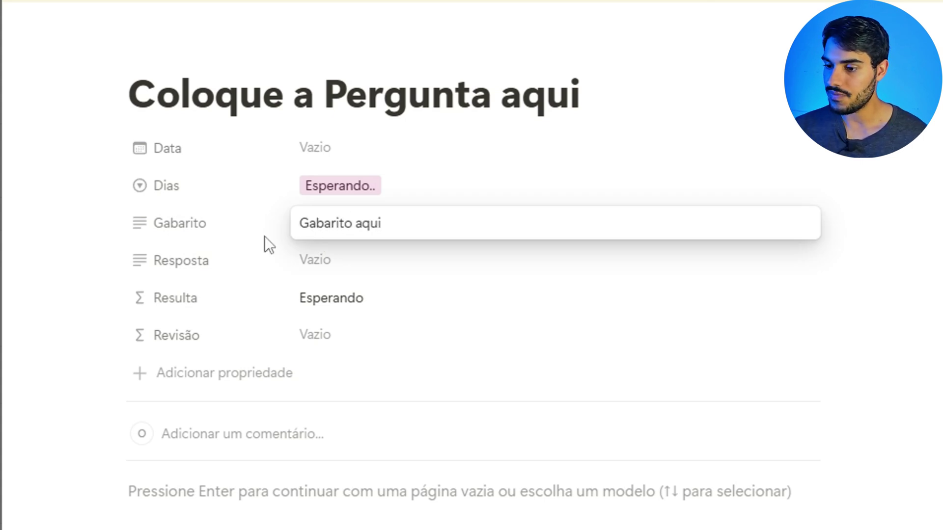
pyautogui.click(86, 288)
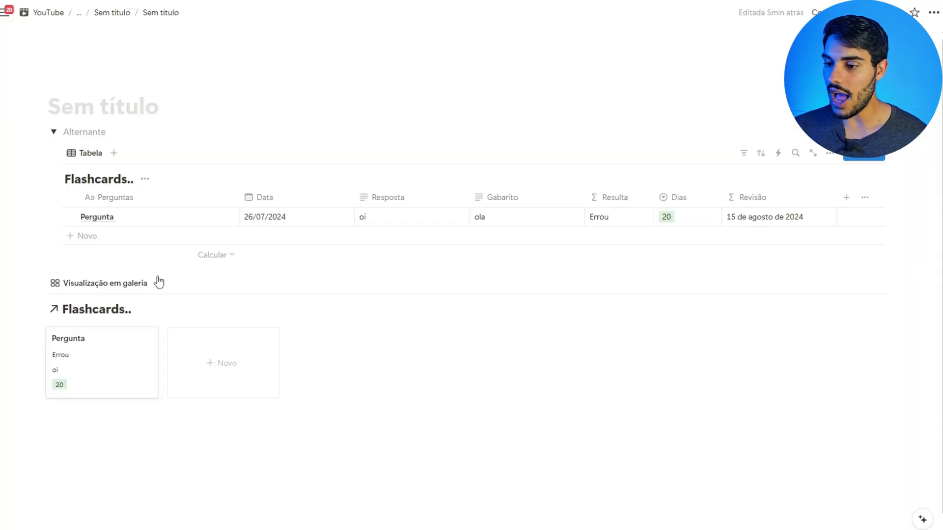
# Step: Make the "Coloque a Pergunta aqui" template the default for all views of the Flashcards.. database
pyautogui.click(878, 158)
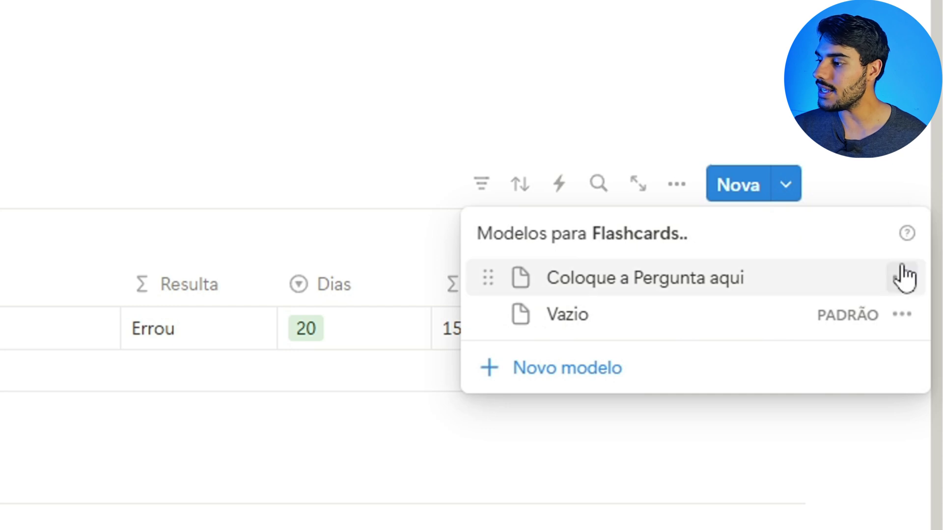
pyautogui.click(903, 278)
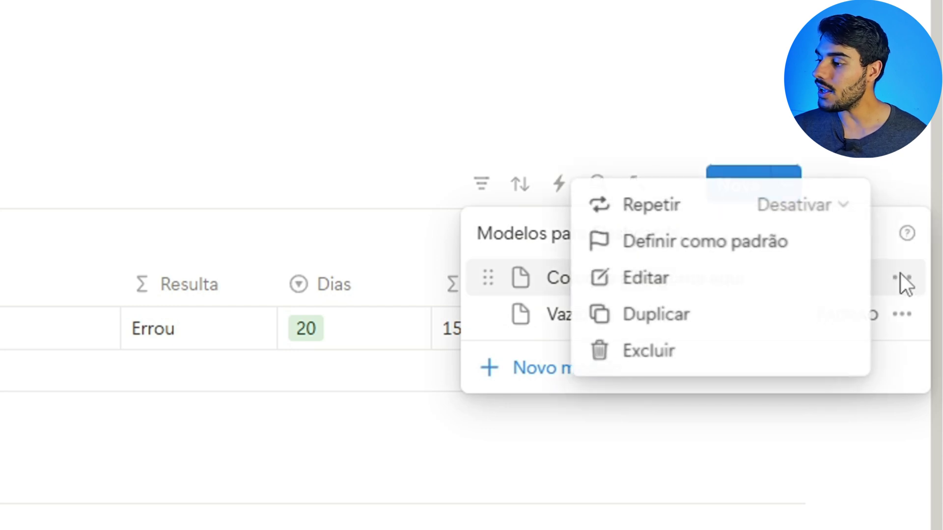
pyautogui.click(761, 253)
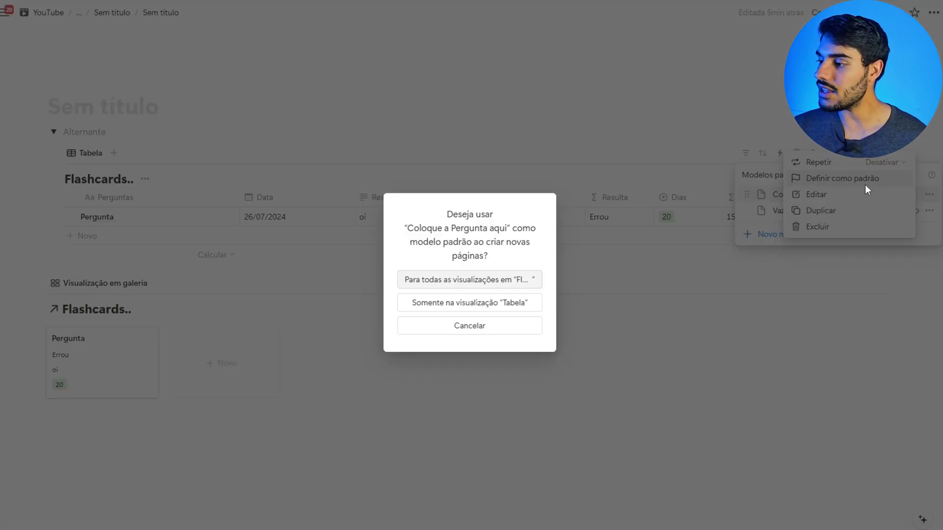
pyautogui.click(500, 281)
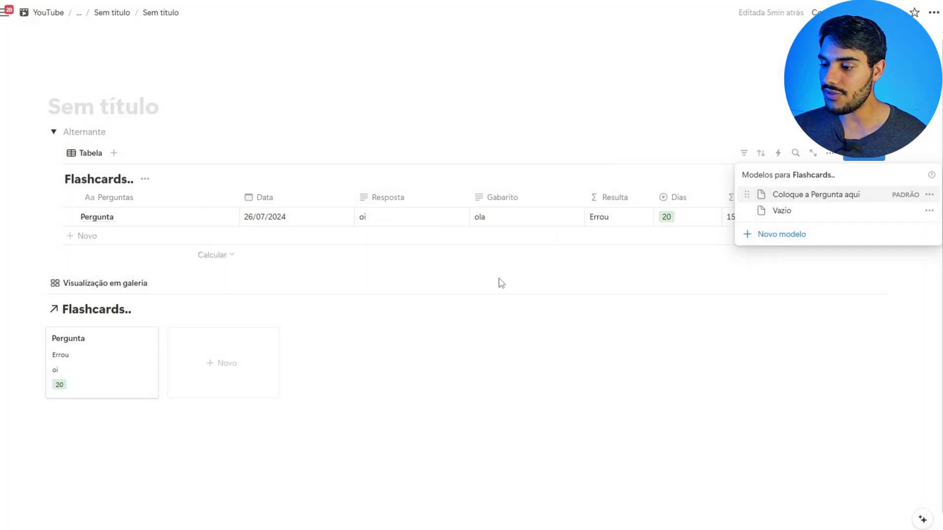
pyautogui.click(466, 278)
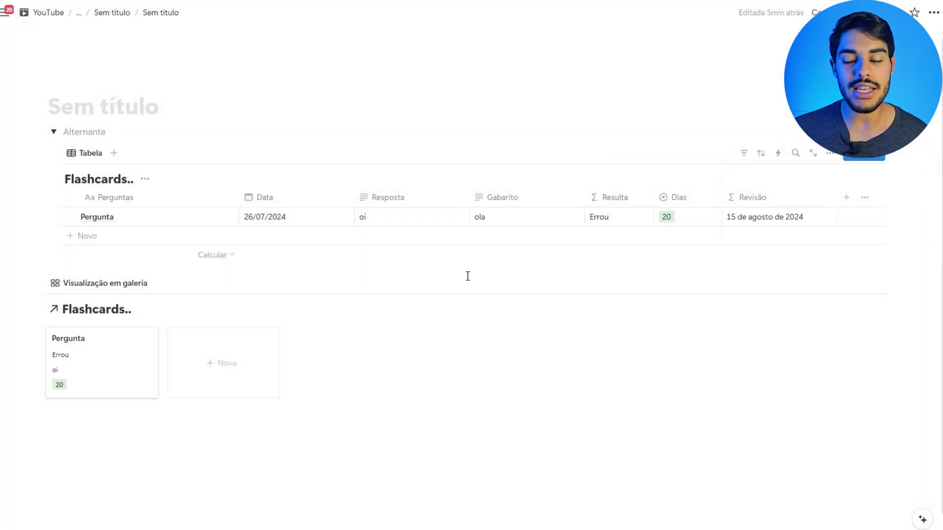
# Step: Add a new row to the Flashcards.. table from the default template, keeping its title
pyautogui.click(114, 244)
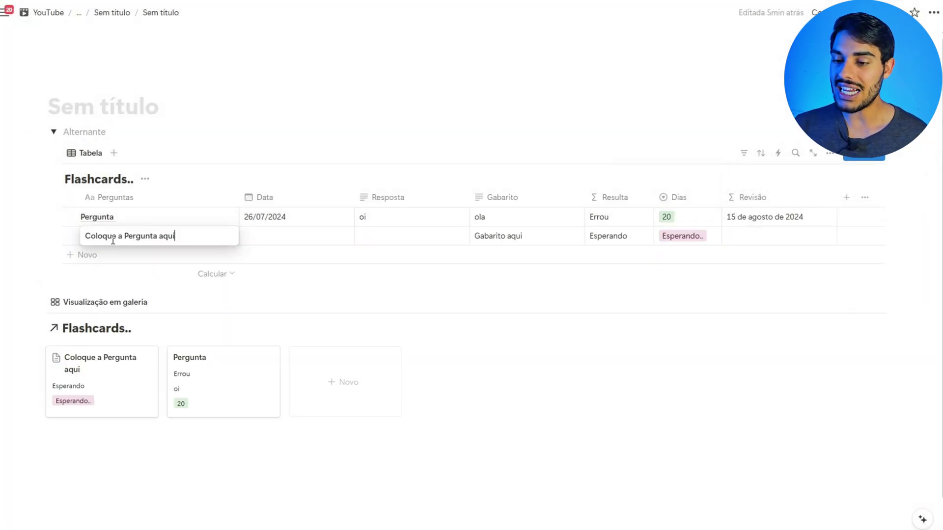
pyautogui.press('Escape')
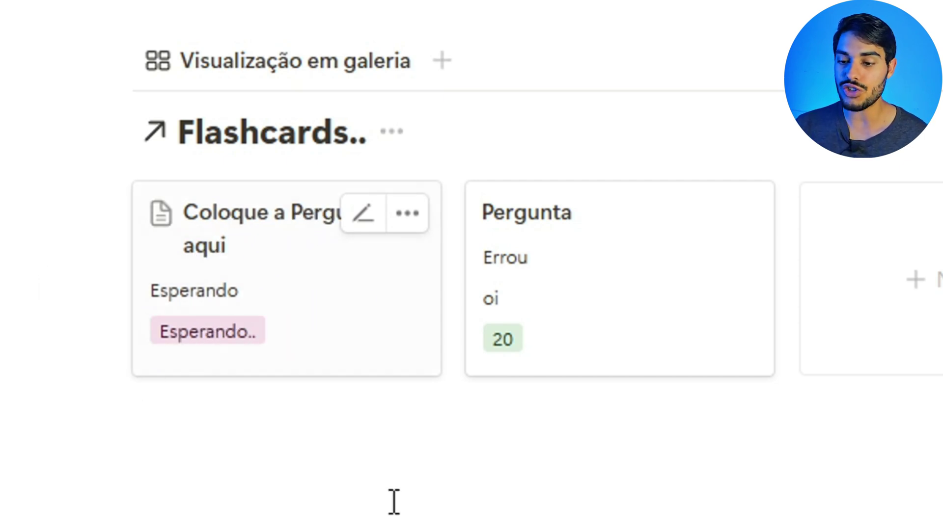
pyautogui.click(392, 527)
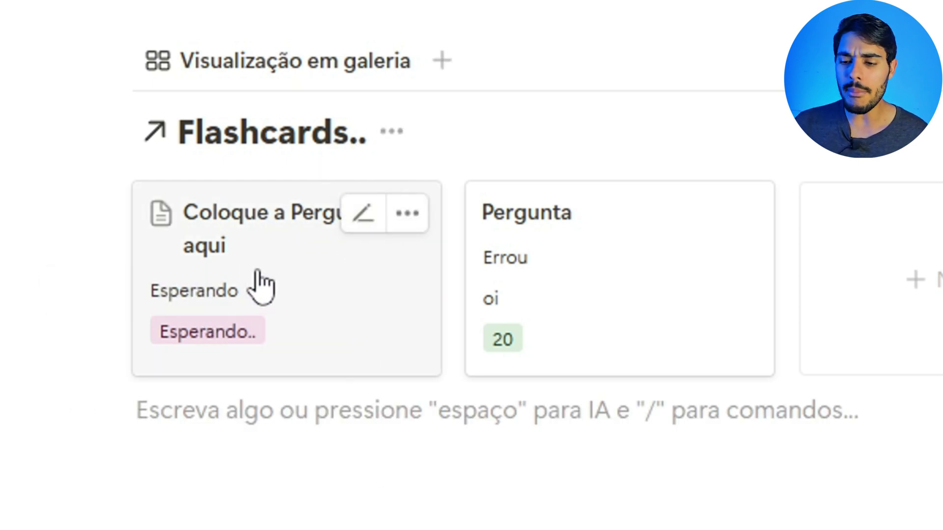
# Step: On the "Coloque a Pergunta aqui" gallery card, try a wrong answer in Resposta and replace it with "Gabarito aqui"
pyautogui.click(359, 222)
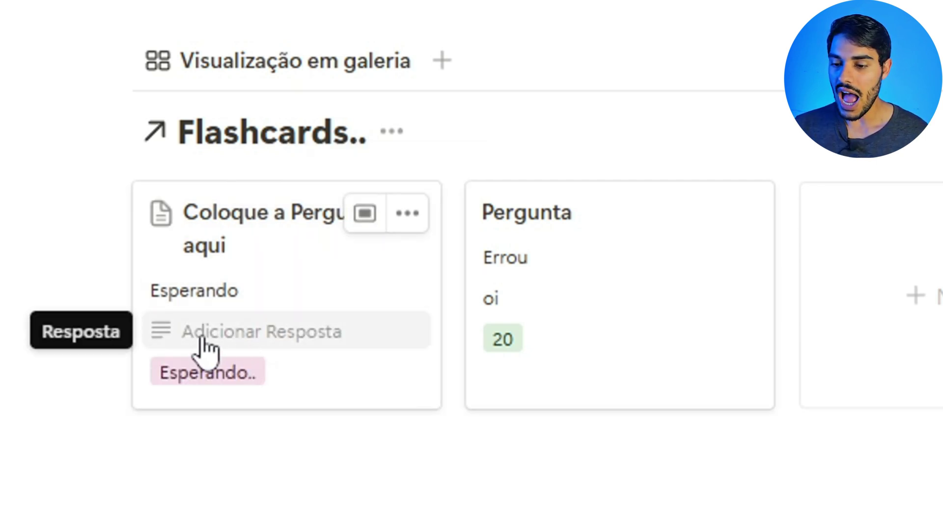
pyautogui.click(260, 334)
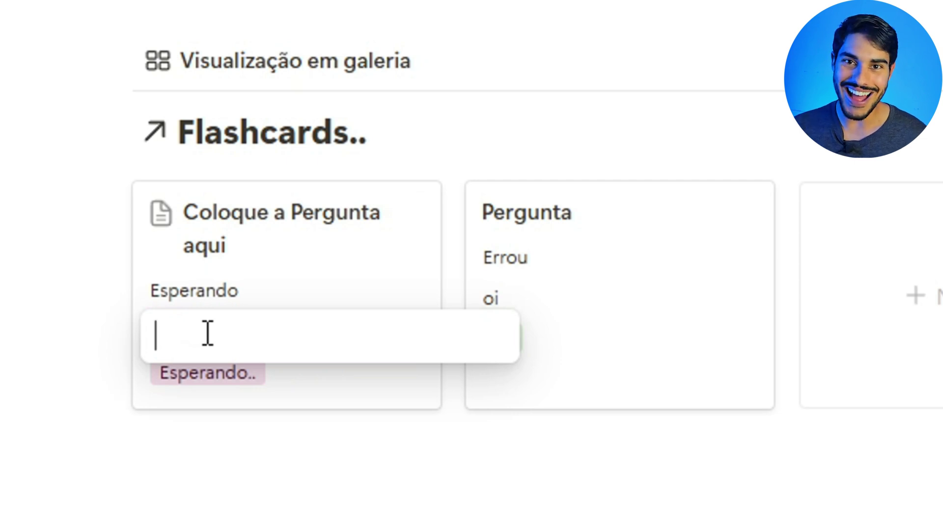
pyautogui.write('jkhkh')
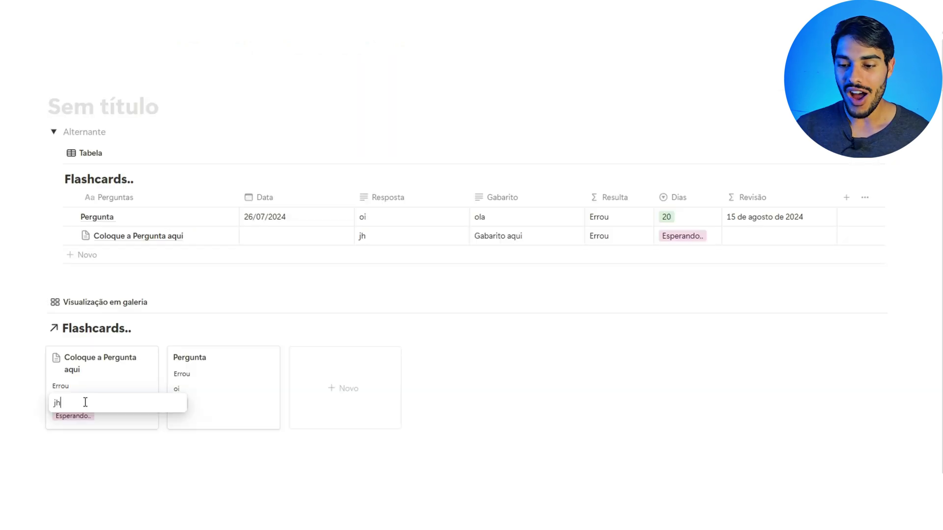
pyautogui.press('BackSpace')
pyautogui.press('BackSpace')
pyautogui.write('Gabarito aqui')
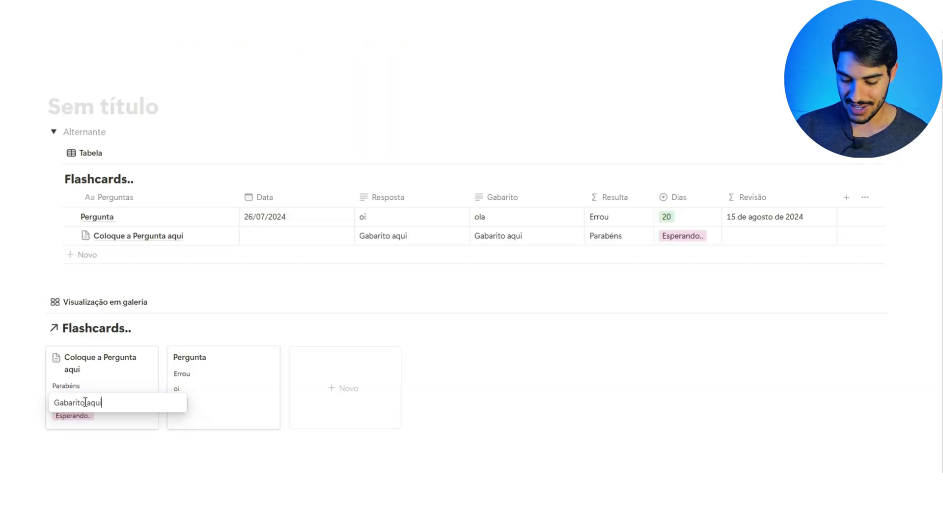
pyautogui.click(99, 454)
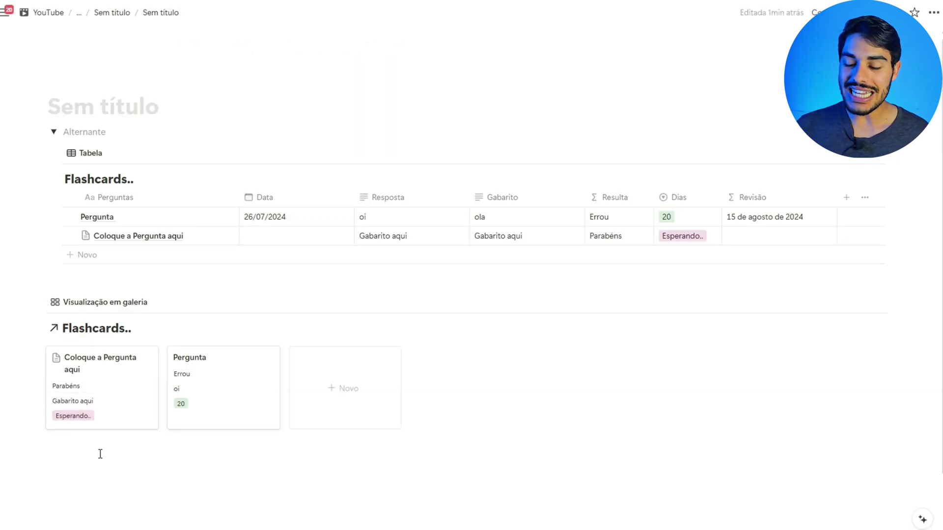
# Step: Reselect 26/07/2024 as the Data of the Pergunta row in the Flashcards.. table
pyautogui.click(264, 218)
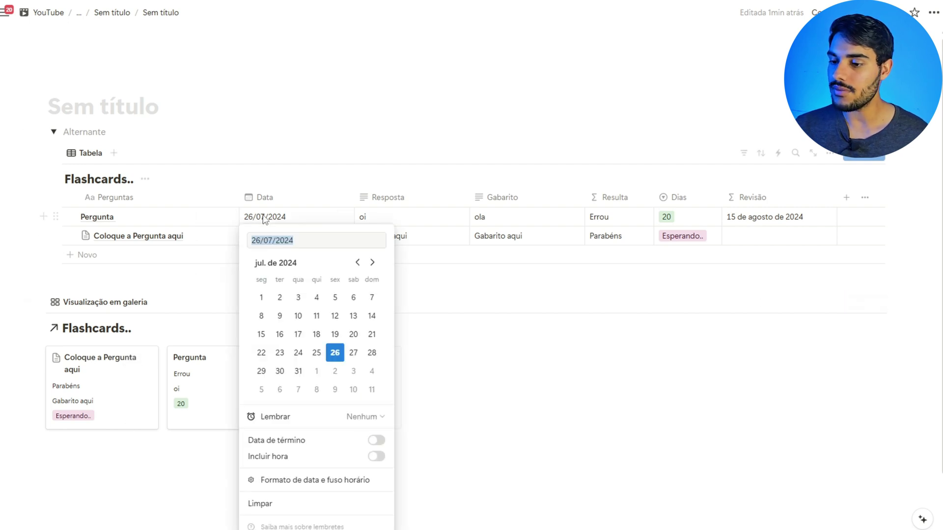
pyautogui.click(336, 360)
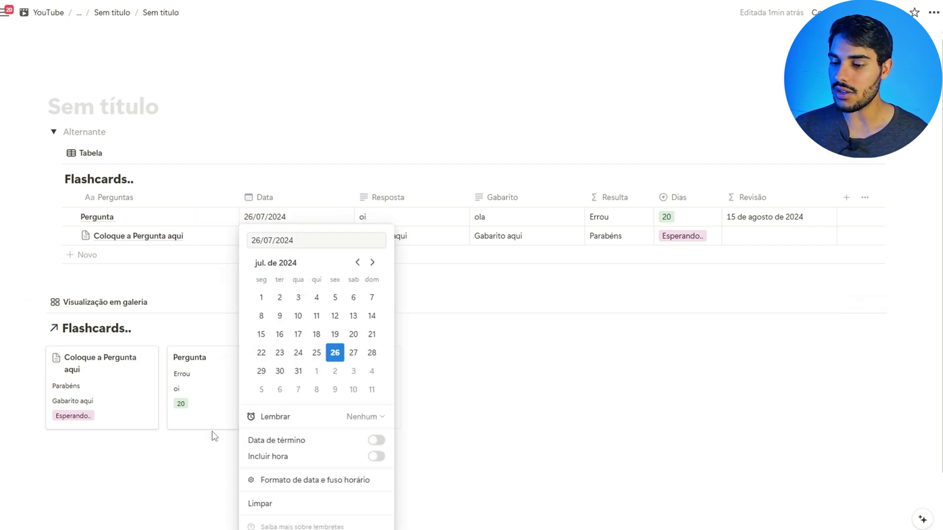
pyautogui.press('Escape')
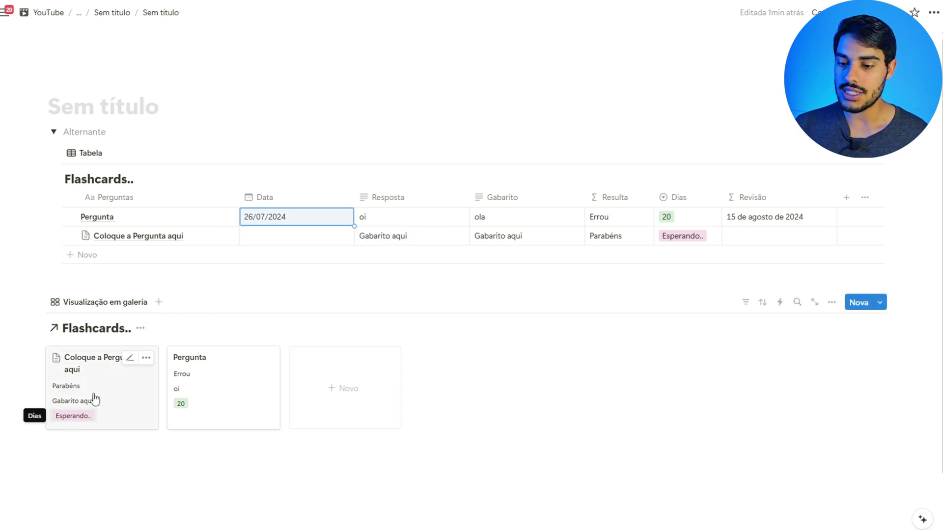
# Step: Clear the Resposta of the Pergunta row in the Flashcards.. table
pyautogui.click(494, 221)
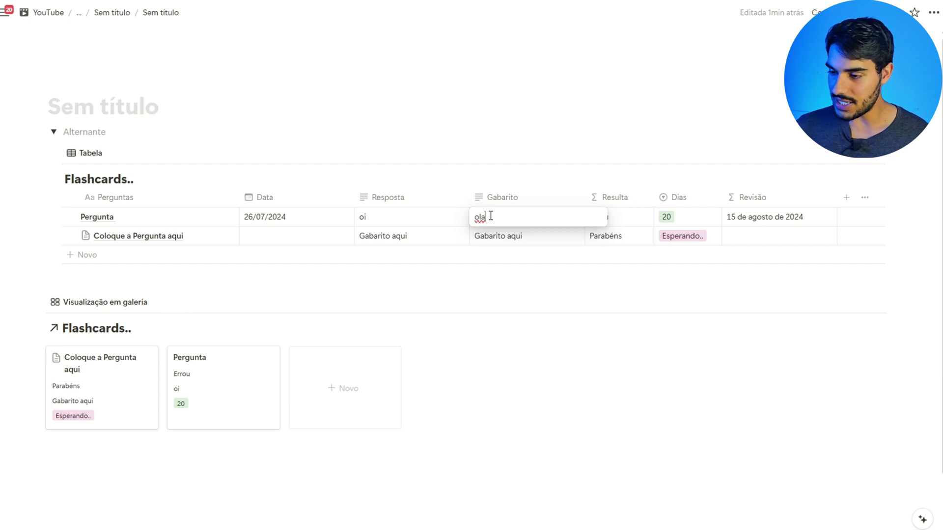
pyautogui.click(422, 214)
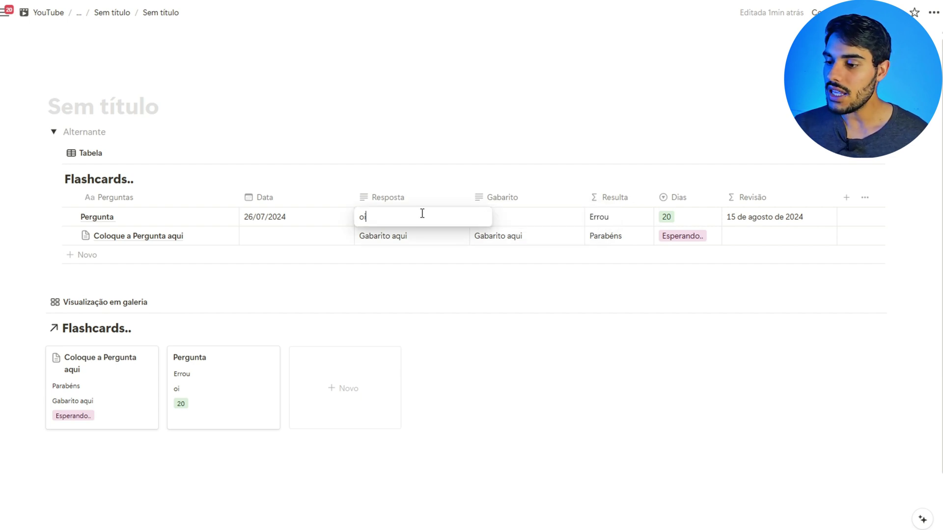
pyautogui.press('BackSpace')
pyautogui.press('BackSpace')
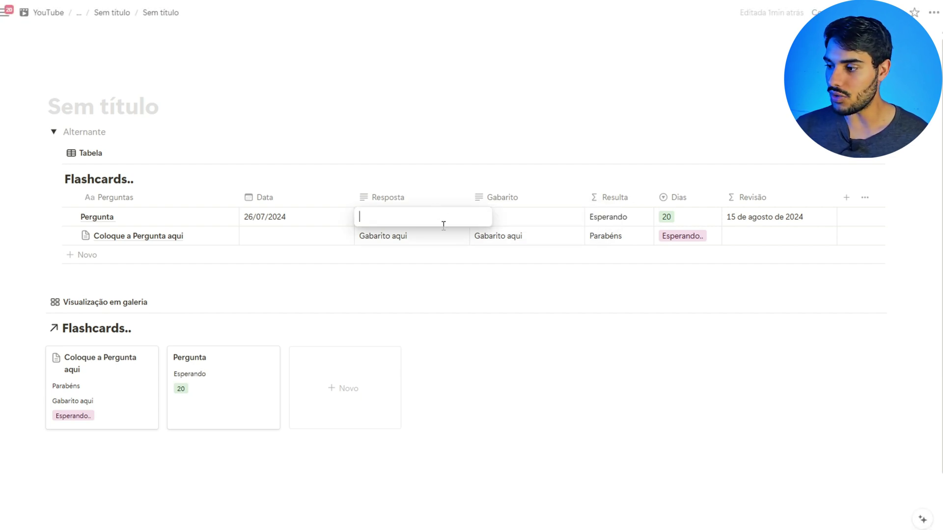
pyautogui.press('Escape')
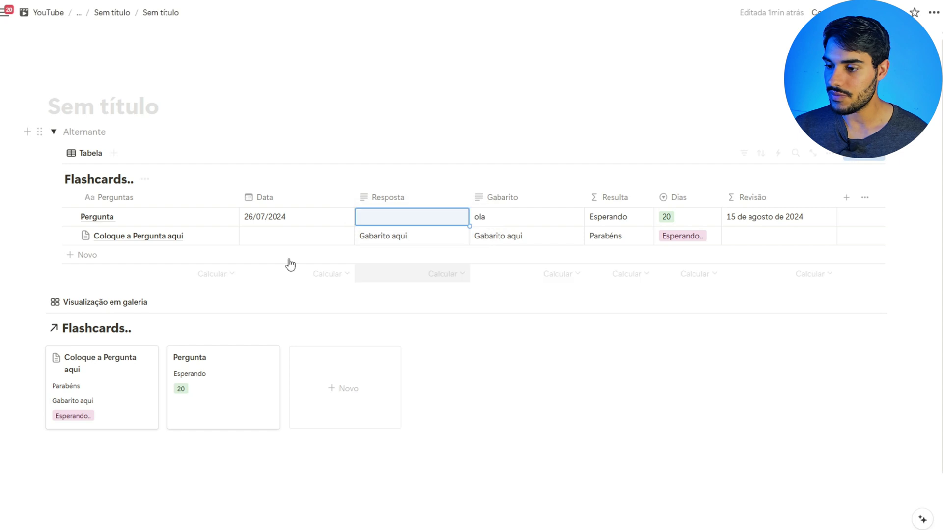
# Step: Collapse the toggle holding the Flashcards.. table so only the gallery view shows
pyautogui.click(54, 133)
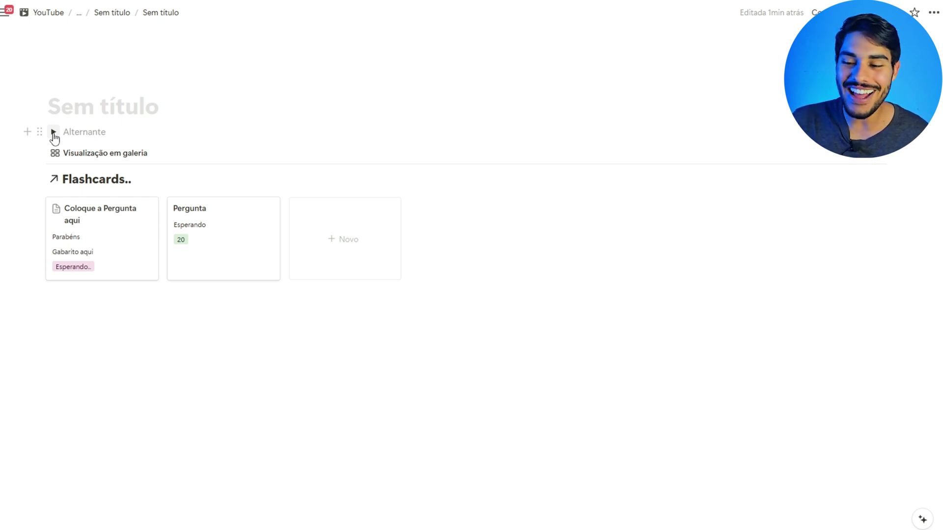
pyautogui.click(54, 132)
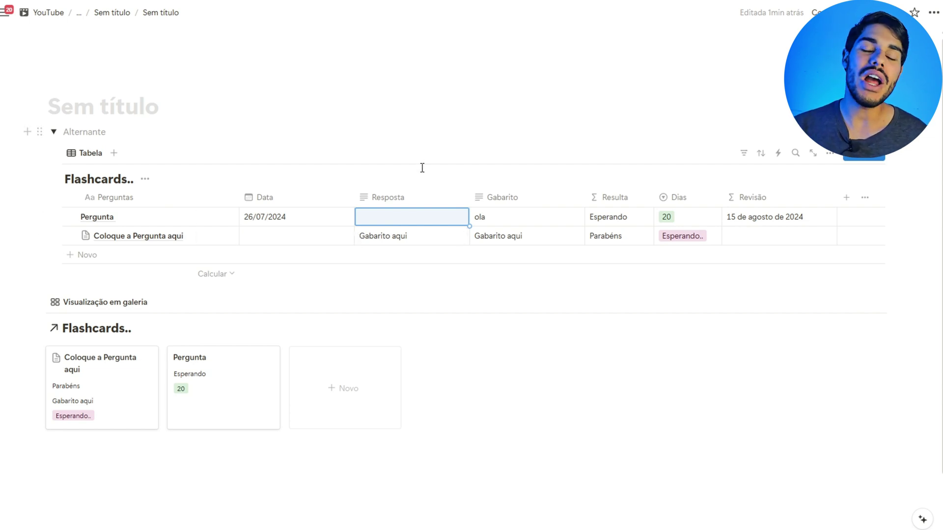
pyautogui.click(54, 132)
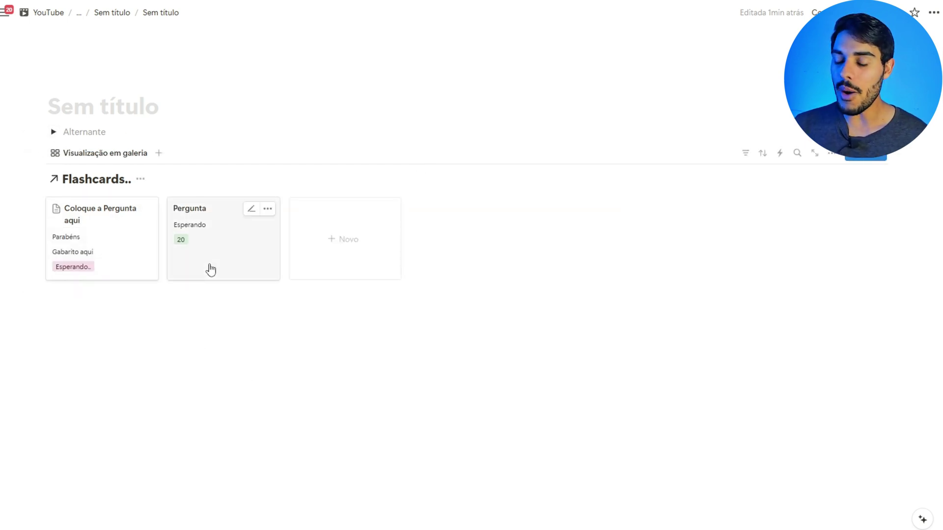
# Step: On the Pergunta gallery card, answer "ola" in Resposta and set Dias to 7
pyautogui.click(249, 210)
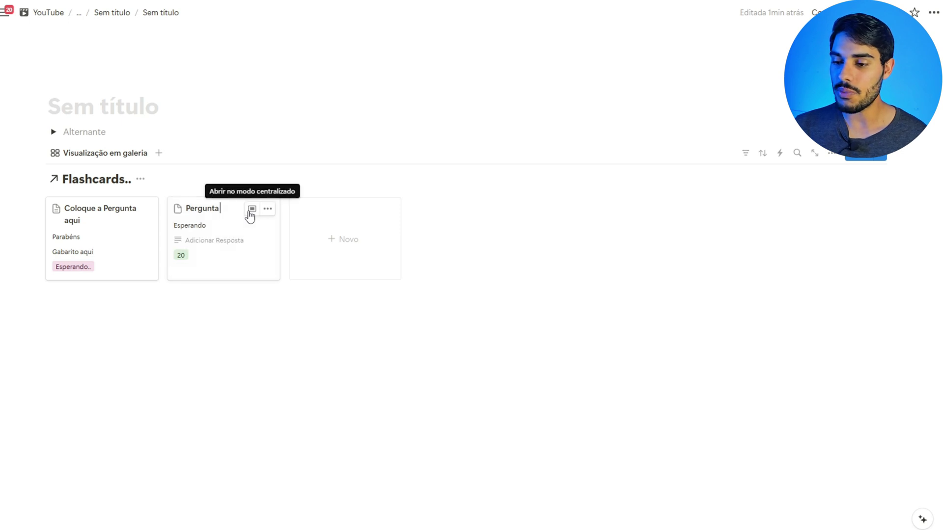
pyautogui.click(203, 248)
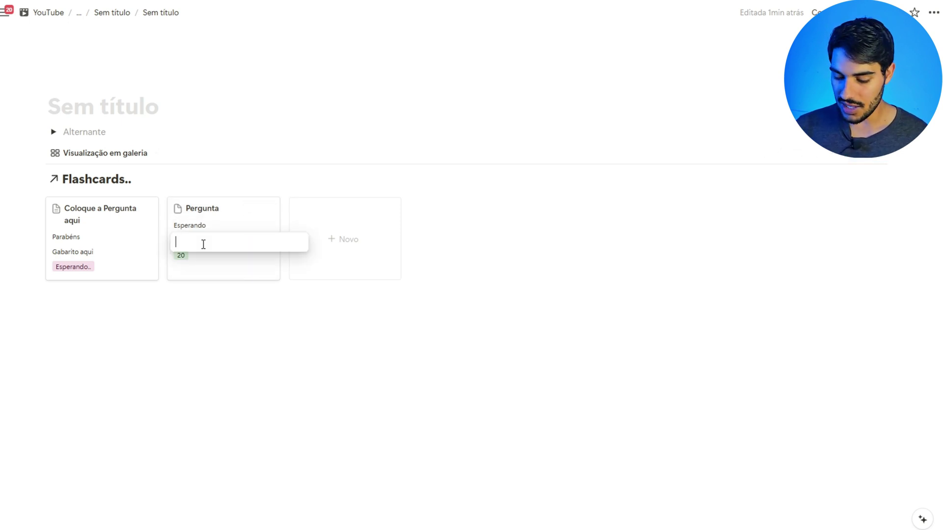
pyautogui.write('ola')
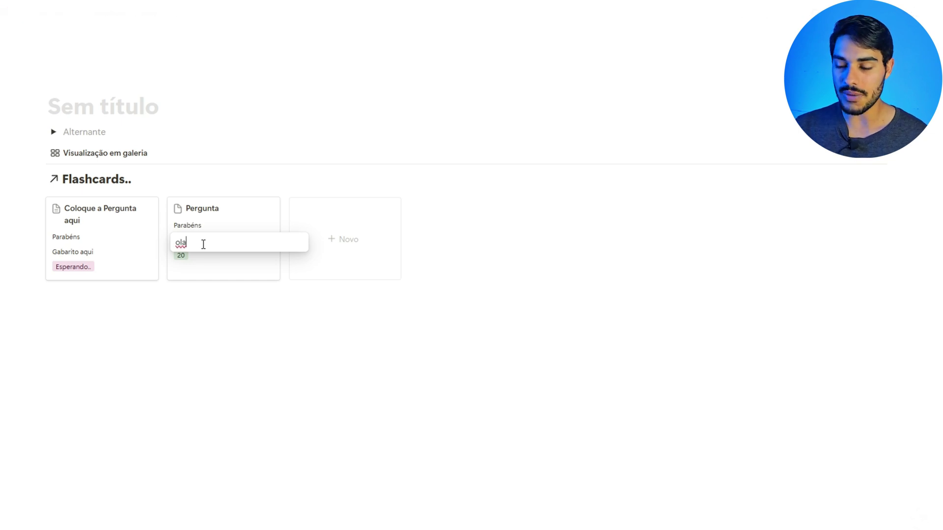
pyautogui.click(205, 257)
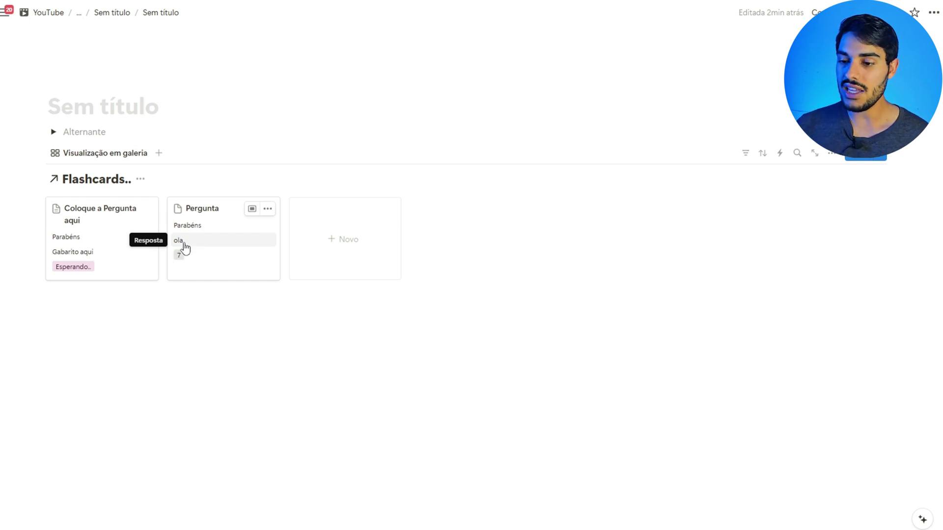
# Step: Clear the Resposta of the Pergunta gallery card and select 7 as its Dias
pyautogui.click(185, 242)
pyautogui.press('BackSpace')
pyautogui.press('BackSpace')
pyautogui.press('BackSpace')
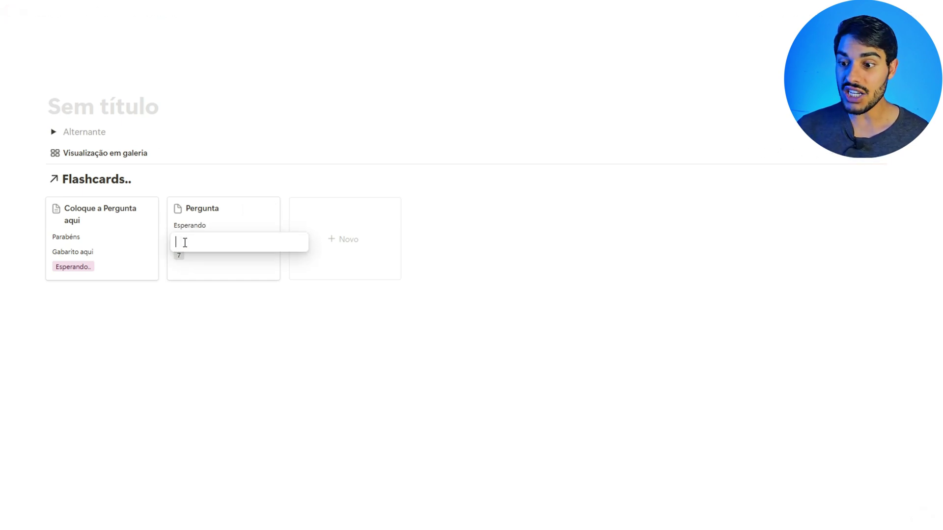
pyautogui.click(191, 305)
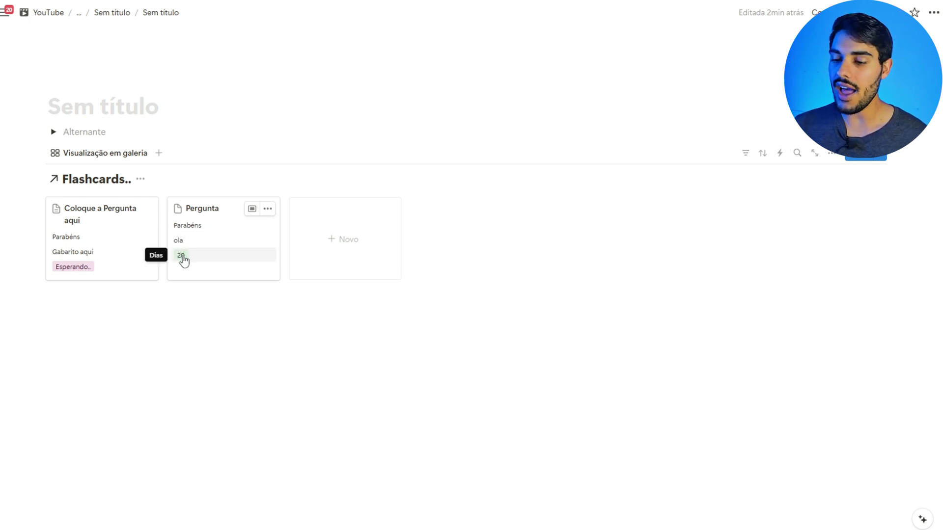
pyautogui.click(183, 259)
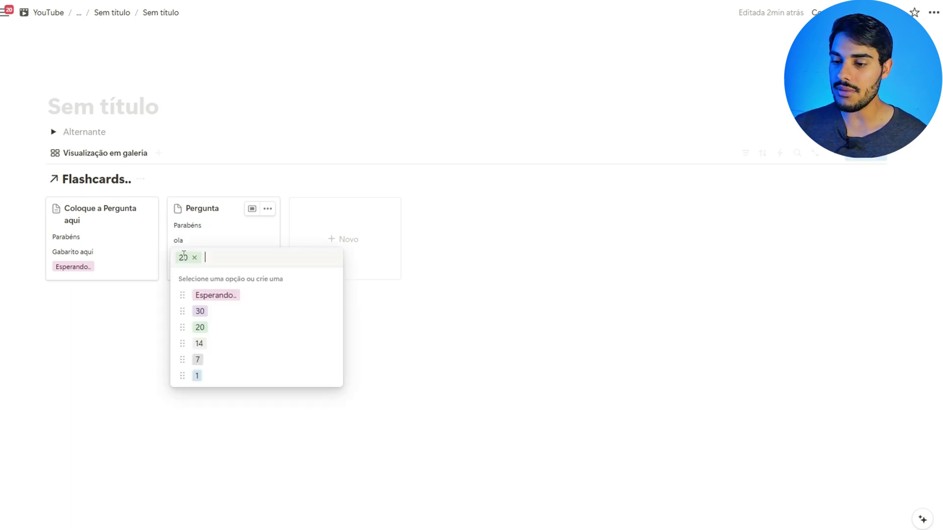
pyautogui.click(208, 368)
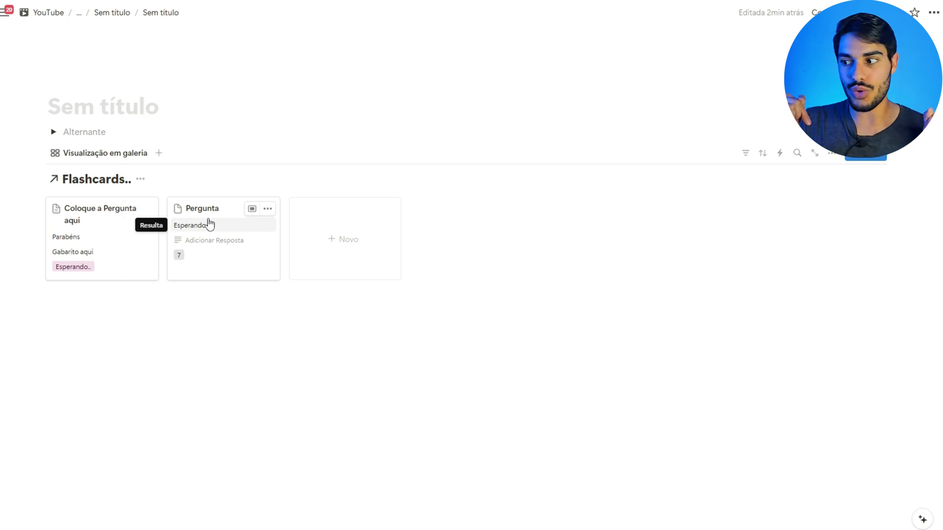
# Step: Filter the Flashcards.. gallery view by Revisão, relative to today, with "Este(a) dia"
pyautogui.click(747, 155)
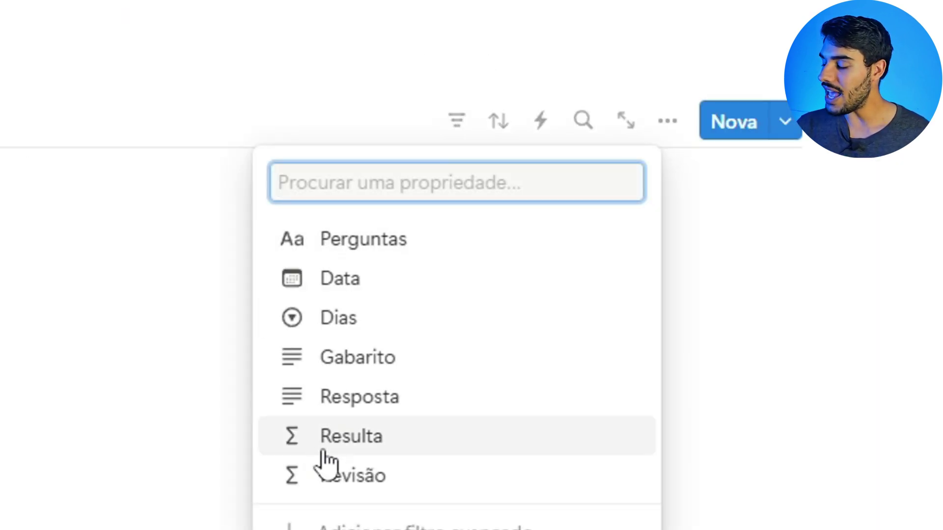
pyautogui.click(343, 477)
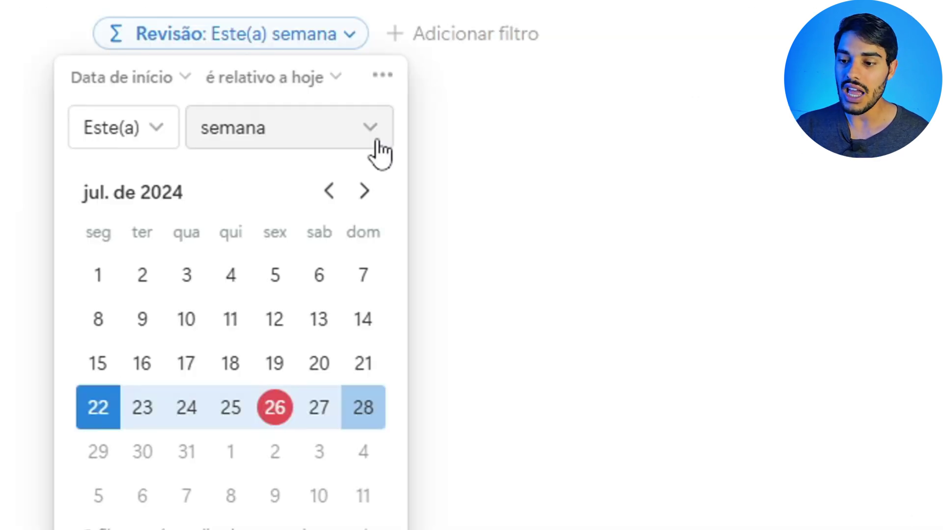
pyautogui.click(381, 154)
pyautogui.click(325, 185)
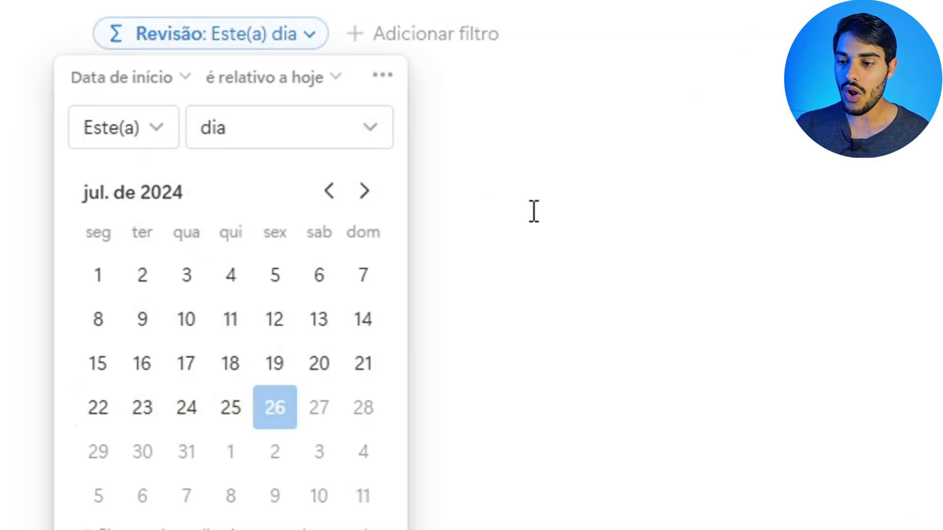
pyautogui.click(534, 212)
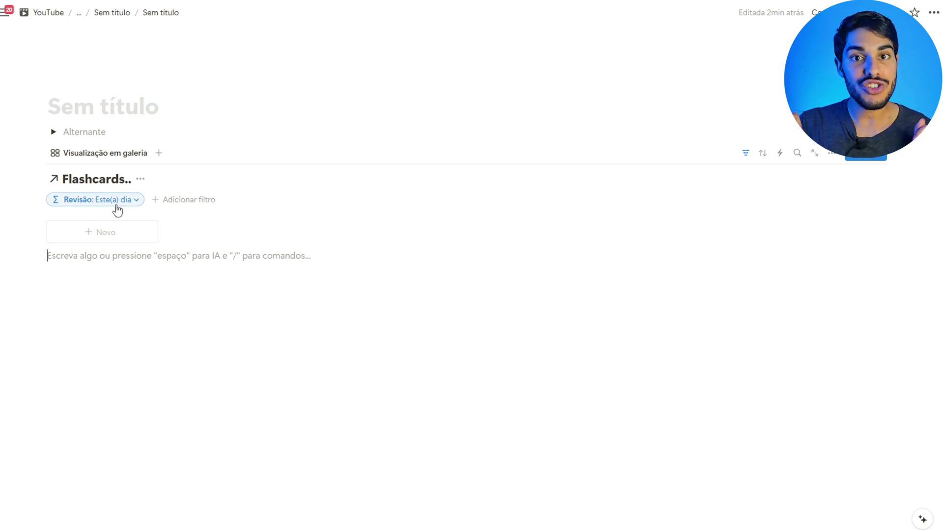
# Step: Expand the toggle holding the Flashcards.. table and set the Pergunta row's Dias to 1
pyautogui.click(54, 133)
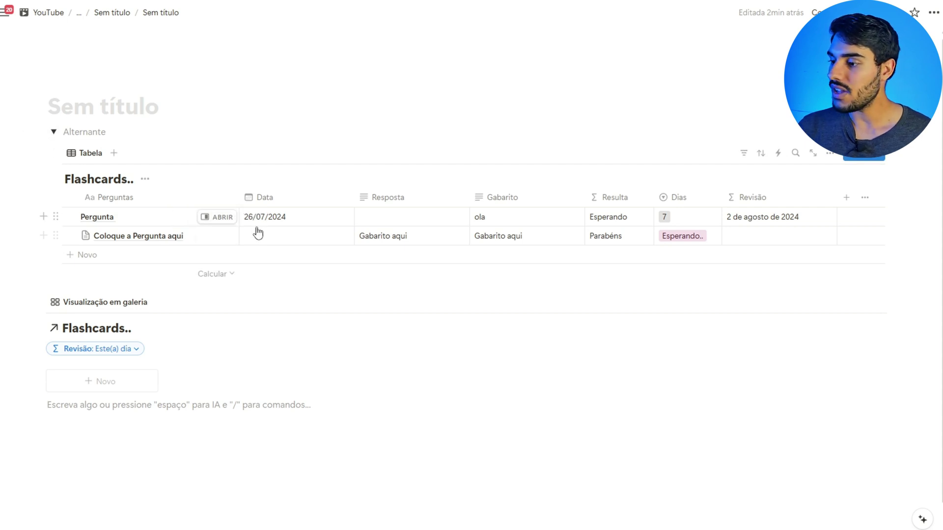
pyautogui.click(665, 218)
pyautogui.click(682, 336)
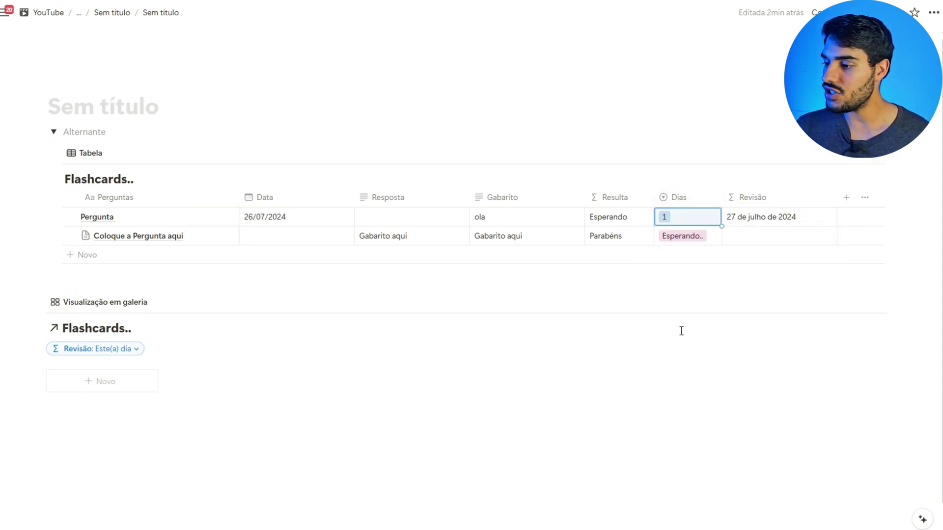
# Step: Set the Pergunta row's Data to 25/07/2024 and collapse the toggle holding the Flashcards.. table
pyautogui.click(263, 216)
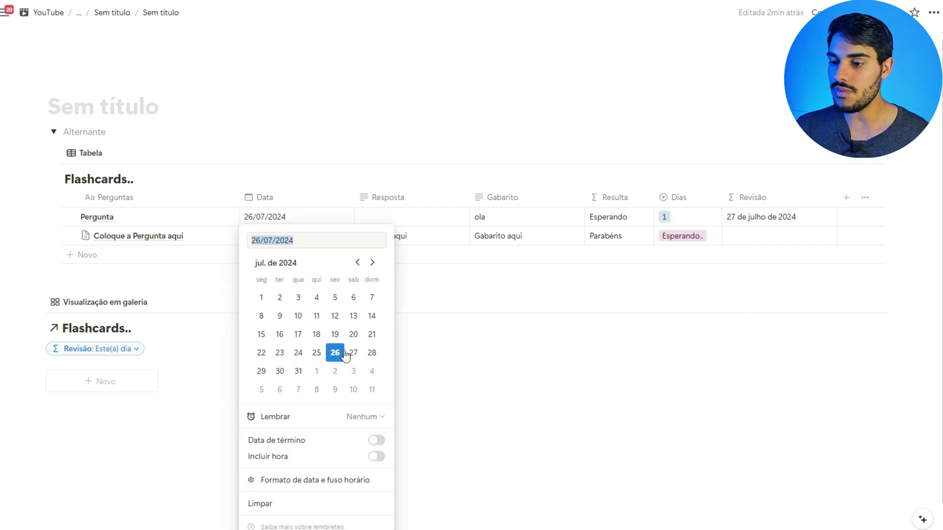
pyautogui.click(316, 352)
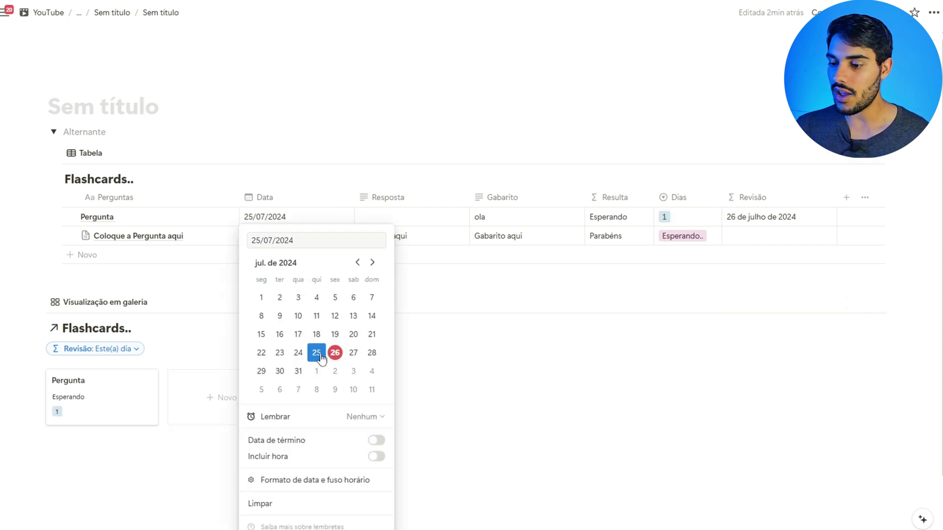
pyautogui.click(218, 286)
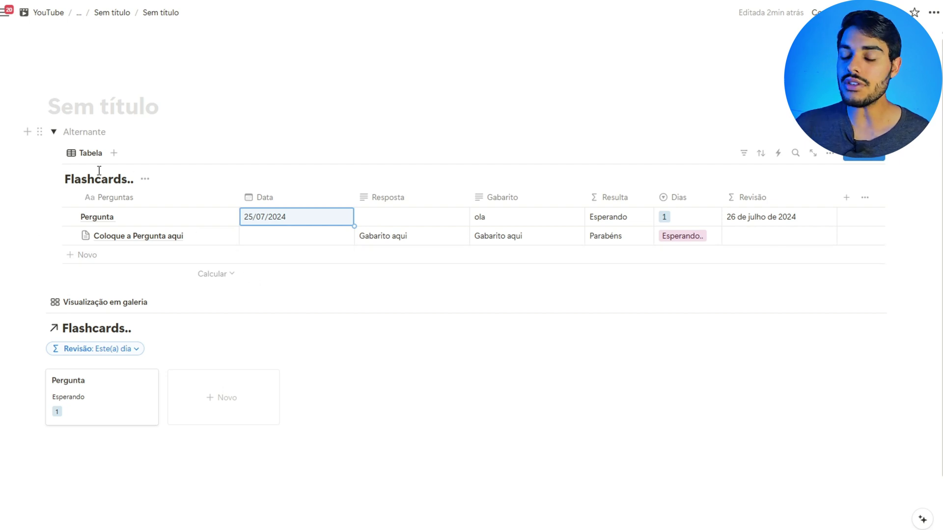
pyautogui.click(54, 135)
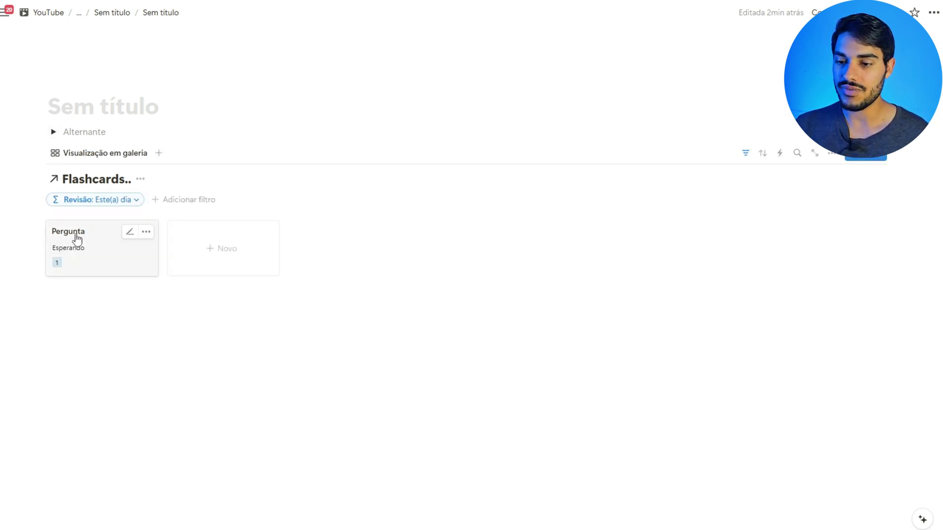
# Step: Try the answer "ola" in Resposta on the filtered Pergunta gallery card and clear it again
pyautogui.click(129, 232)
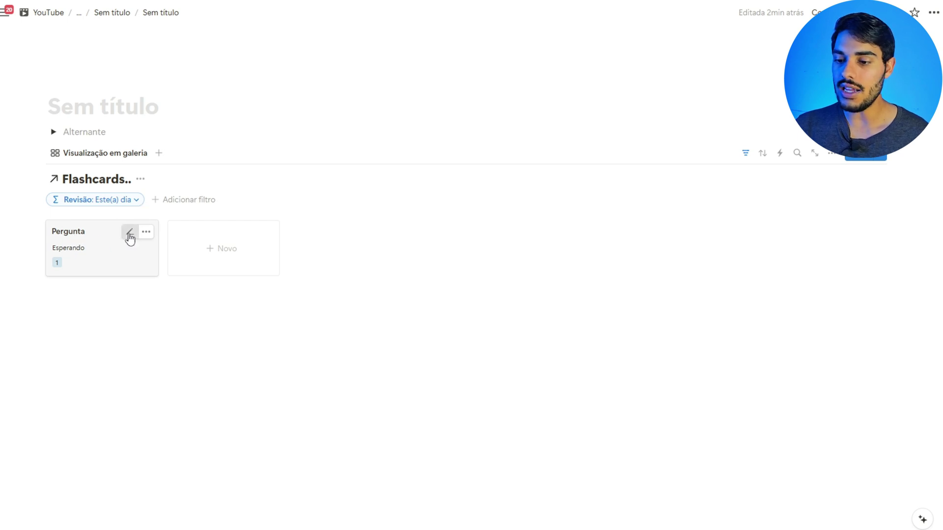
pyautogui.click(94, 264)
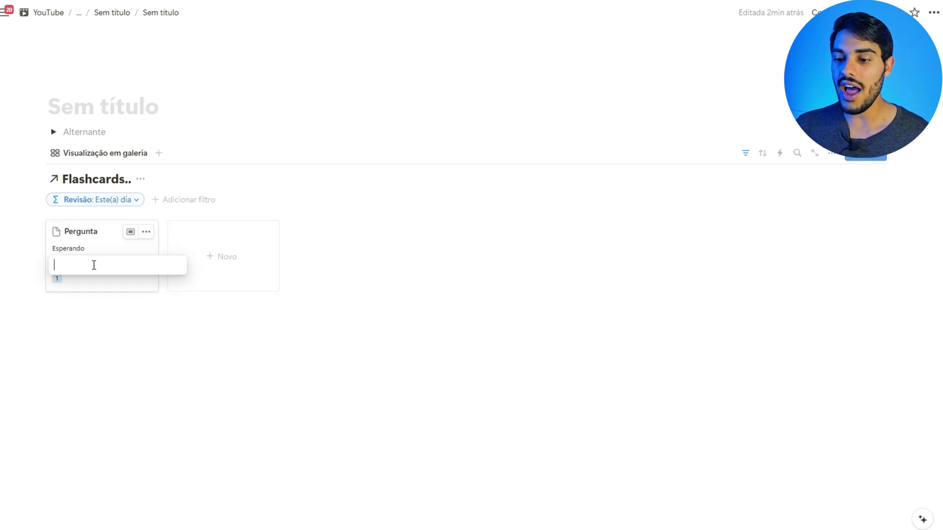
pyautogui.write('ola')
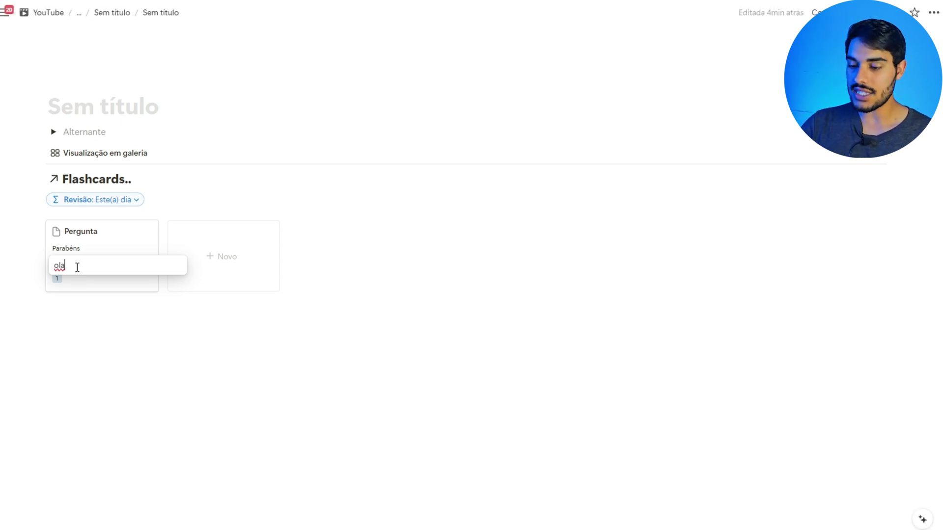
pyautogui.press('BackSpace')
pyautogui.press('BackSpace')
pyautogui.press('BackSpace')
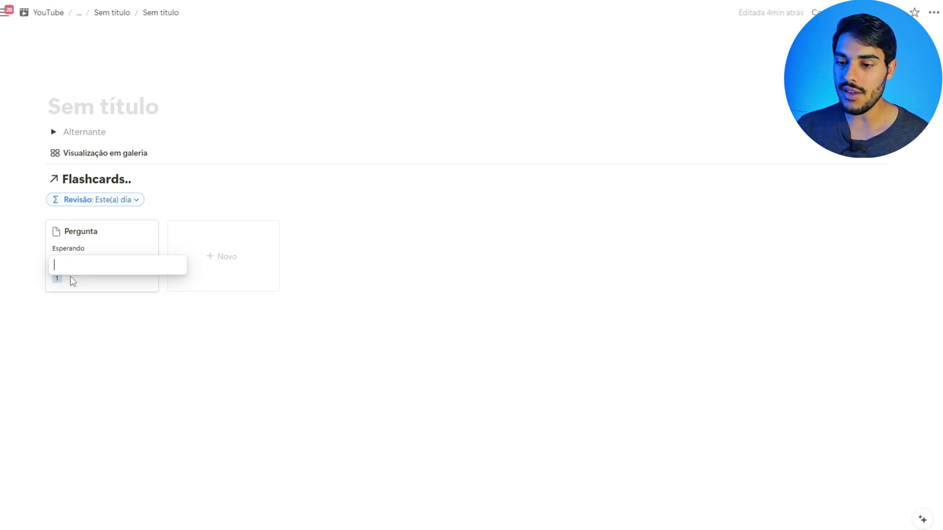
pyautogui.click(70, 276)
# Step: Open the Dias options of the Pergunta gallery card and look through them
pyautogui.click(62, 283)
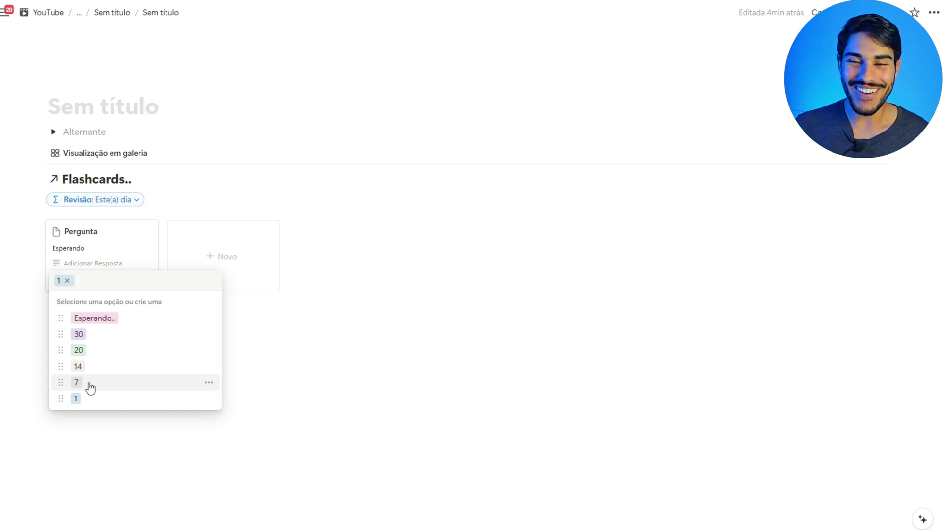
pyautogui.press('Up')
pyautogui.press('Up')
pyautogui.press('Up')
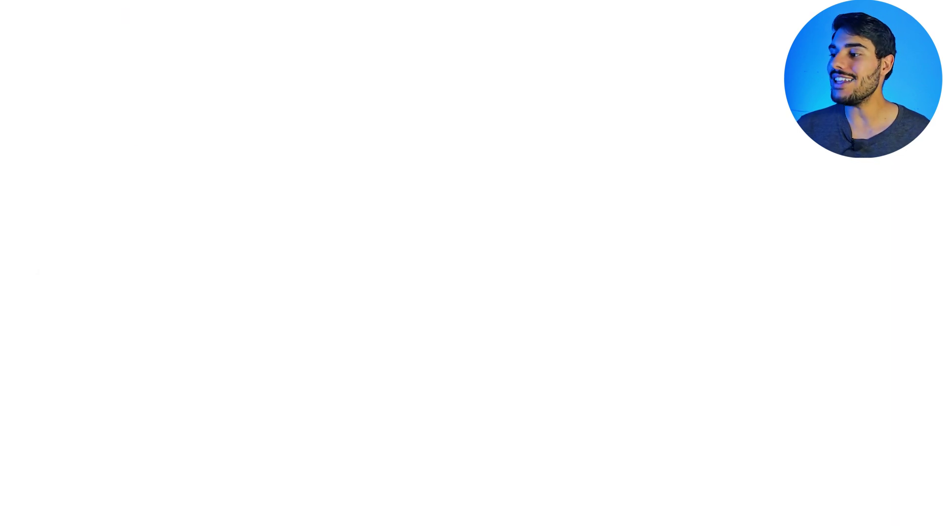
# Step: In the Revisão OS Ultra Flashcards gallery, tick and untick "Uma ajuda" and "Considerar que acertei" on the "Quais são as modalidades de lançamento tributário?" card
pyautogui.scroll(-4, 471, 275)
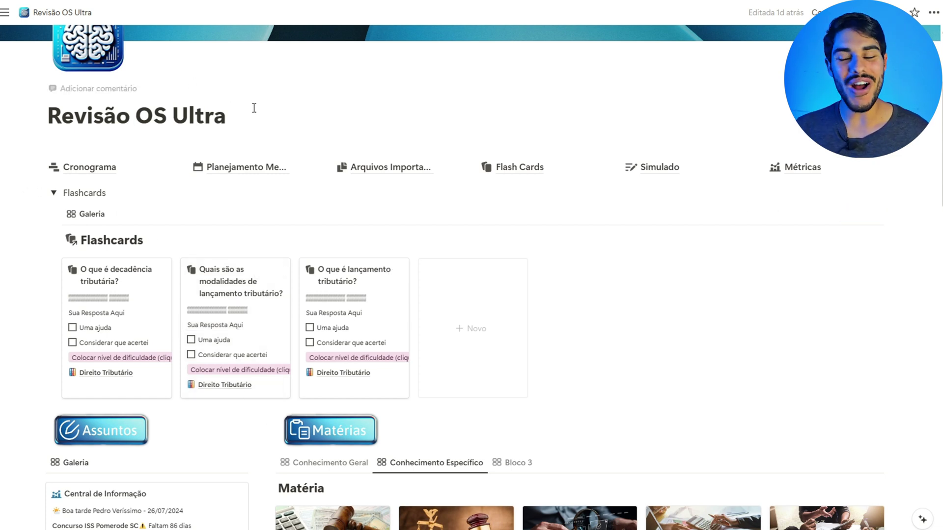
pyautogui.scroll(-2, 254, 108)
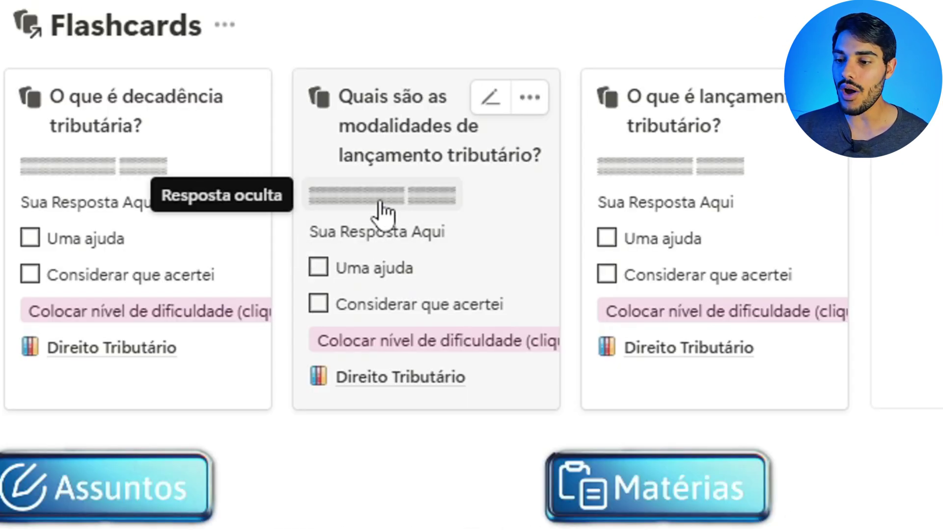
pyautogui.click(319, 268)
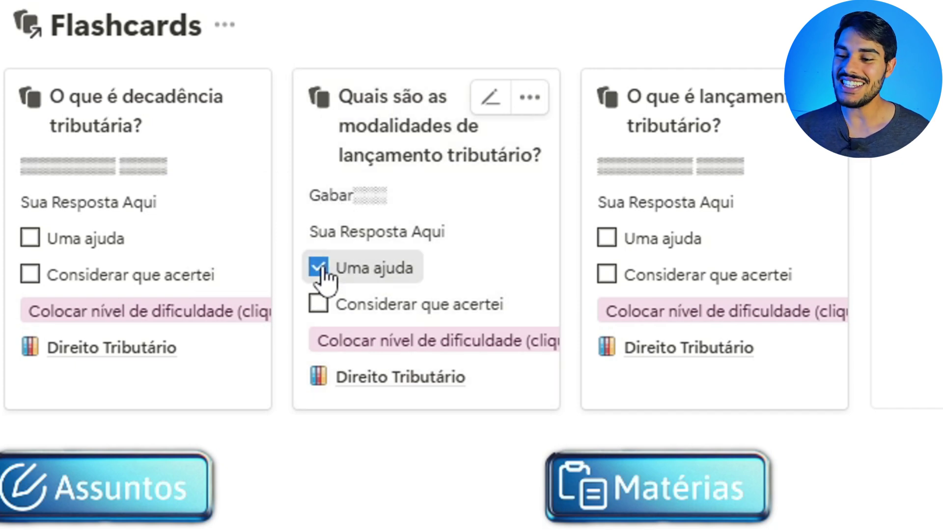
pyautogui.click(322, 271)
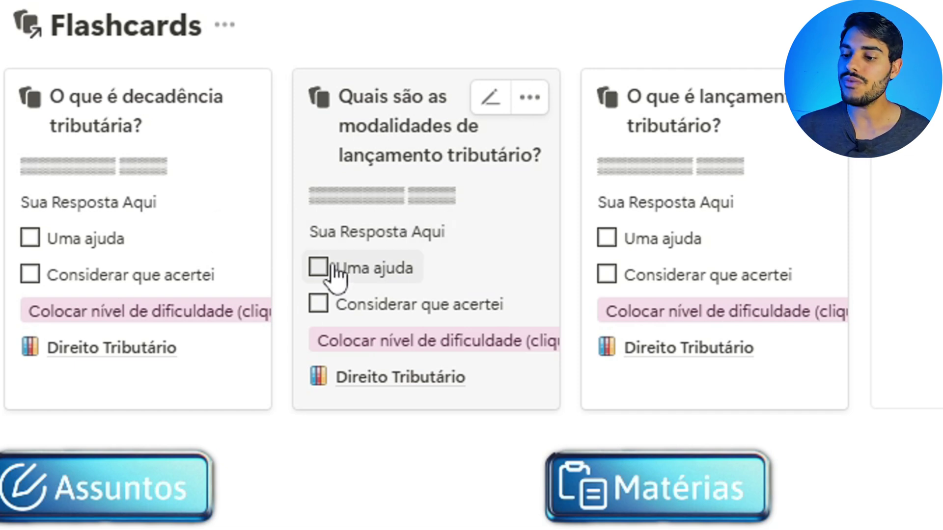
pyautogui.click(312, 307)
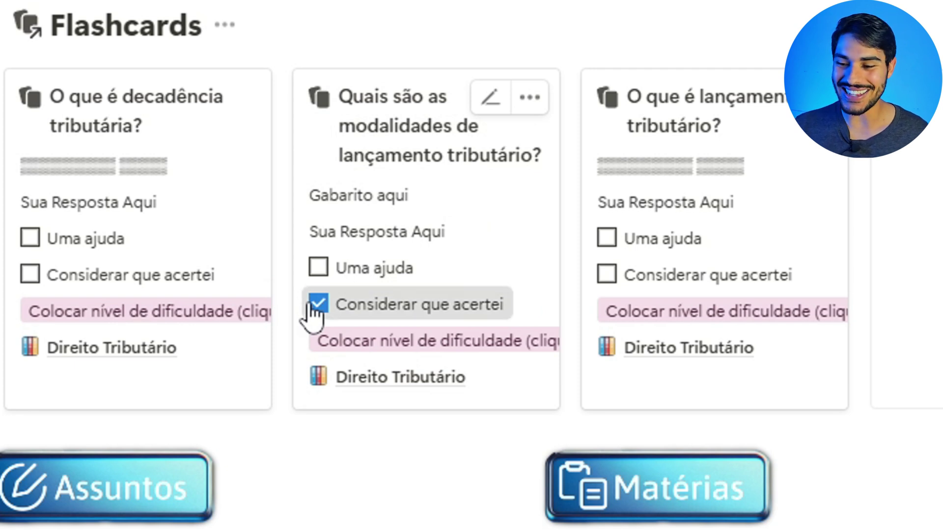
pyautogui.click(314, 306)
# Step: Open the difficulty level options of the "Quais são as modalidades de lançamento tributário?" card
pyautogui.click(410, 355)
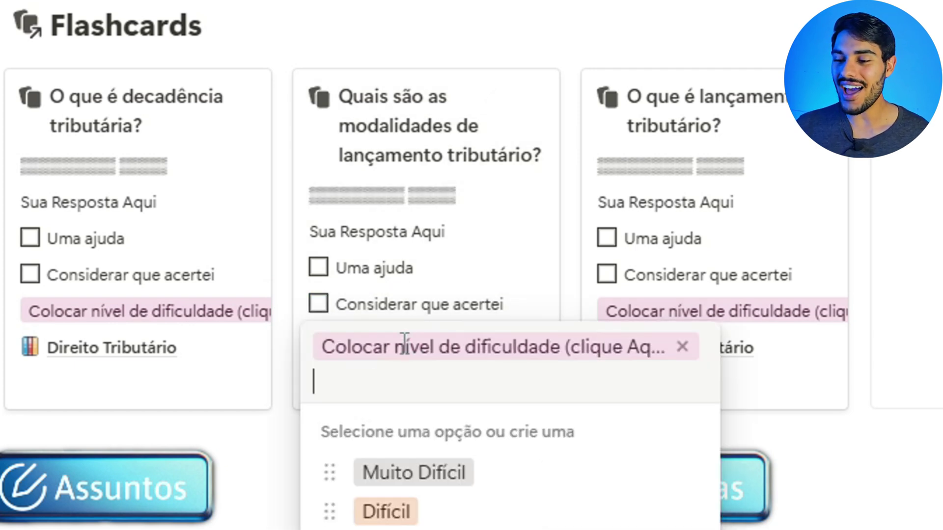